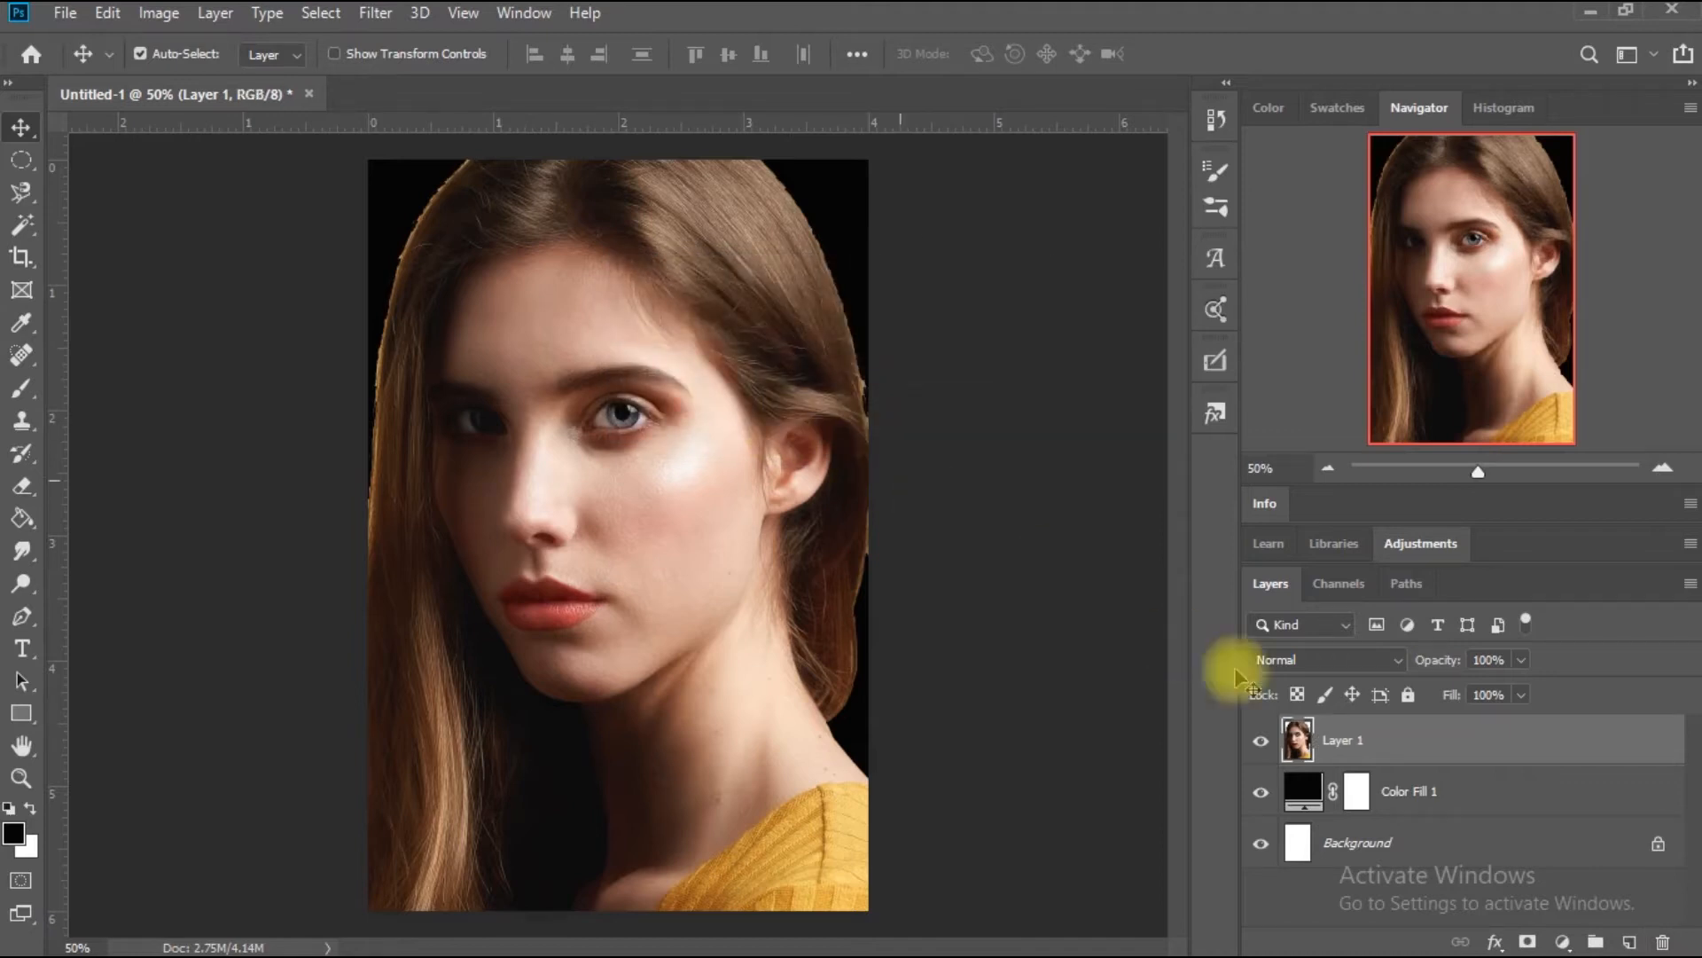
# Paint black with a soft brush over the light fringe along the hair's outer edges on Layer 1.
pyautogui.click(21, 387)
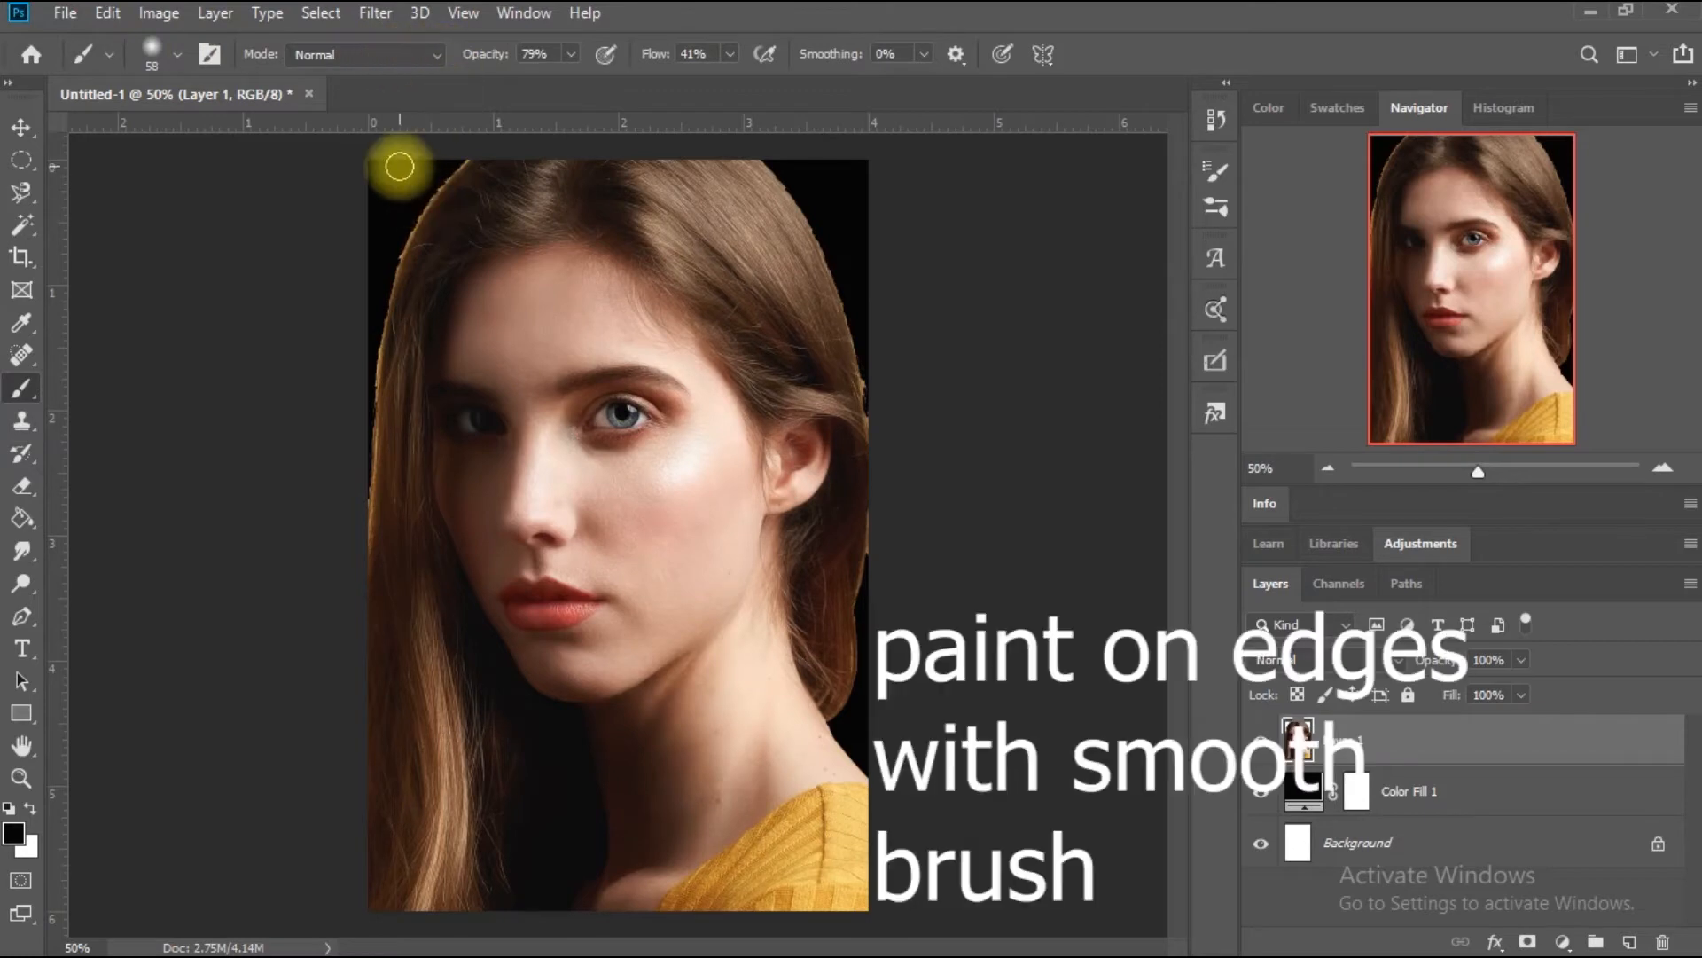
pyautogui.moveTo(411, 210)
pyautogui.mouseDown()
pyautogui.moveTo(381, 364)
pyautogui.moveTo(437, 175)
pyautogui.moveTo(876, 384)
pyautogui.moveTo(785, 170)
pyautogui.moveTo(877, 390)
pyautogui.moveTo(838, 273)
pyautogui.moveTo(763, 160)
pyautogui.mouseUp()
pyautogui.moveTo(444, 166)
pyautogui.mouseDown()
pyautogui.moveTo(376, 311)
pyautogui.moveTo(365, 460)
pyautogui.moveTo(407, 164)
pyautogui.moveTo(418, 194)
pyautogui.mouseUp()
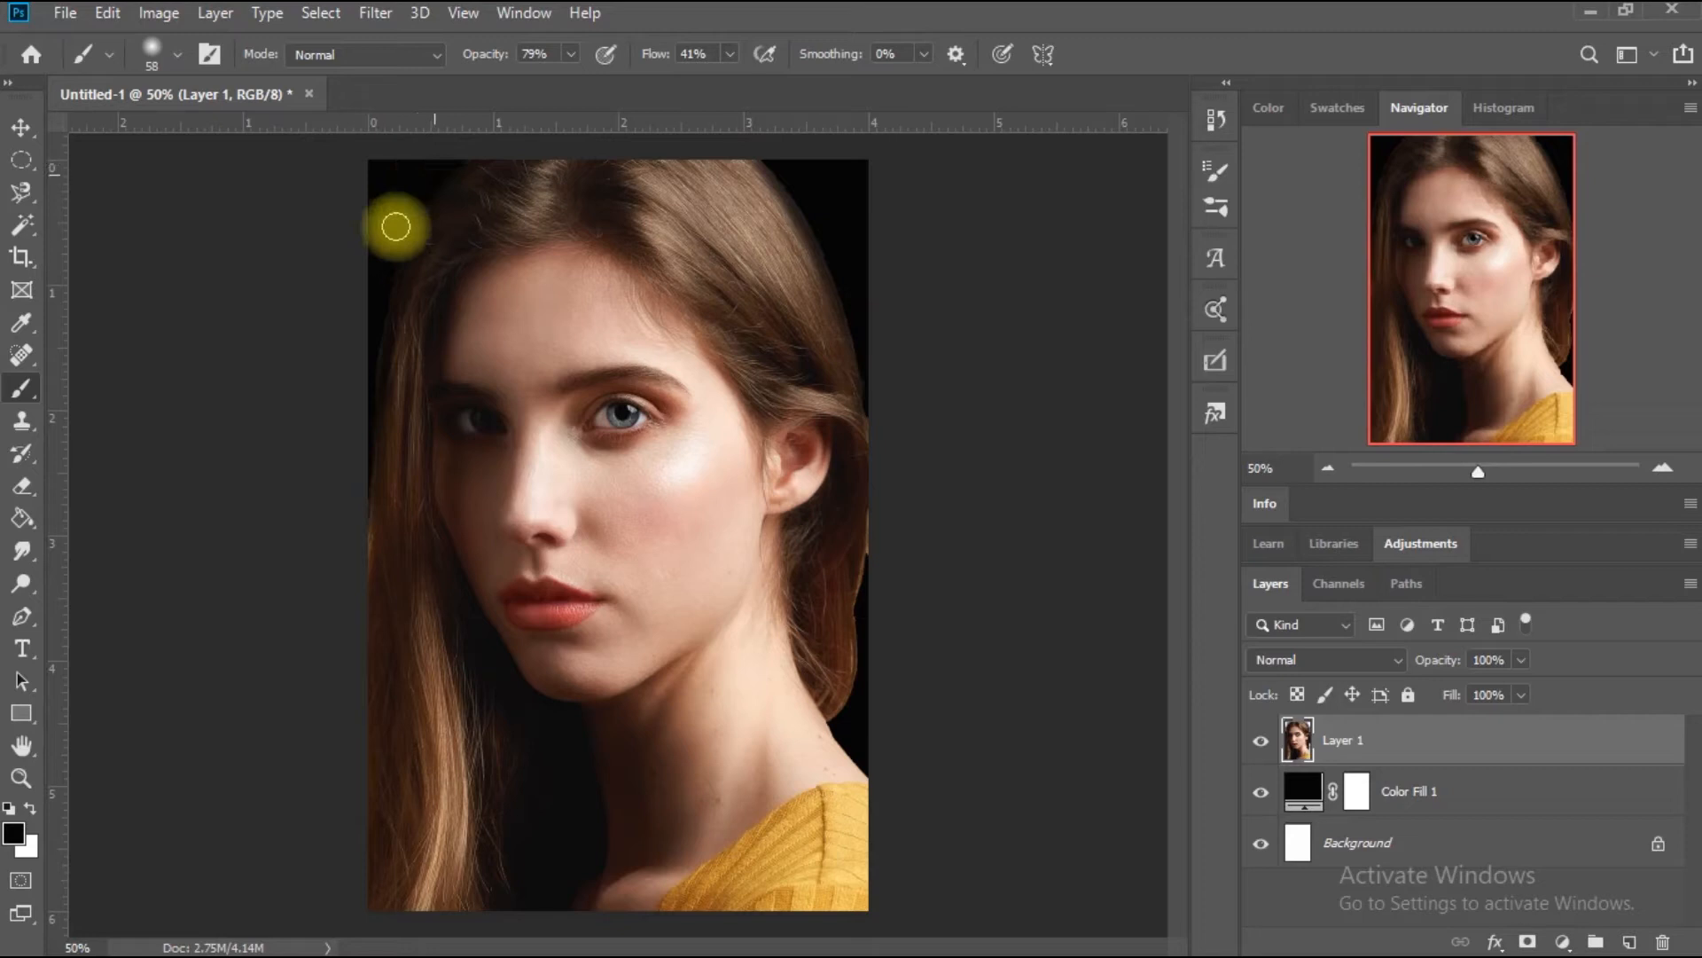
pyautogui.click(21, 128)
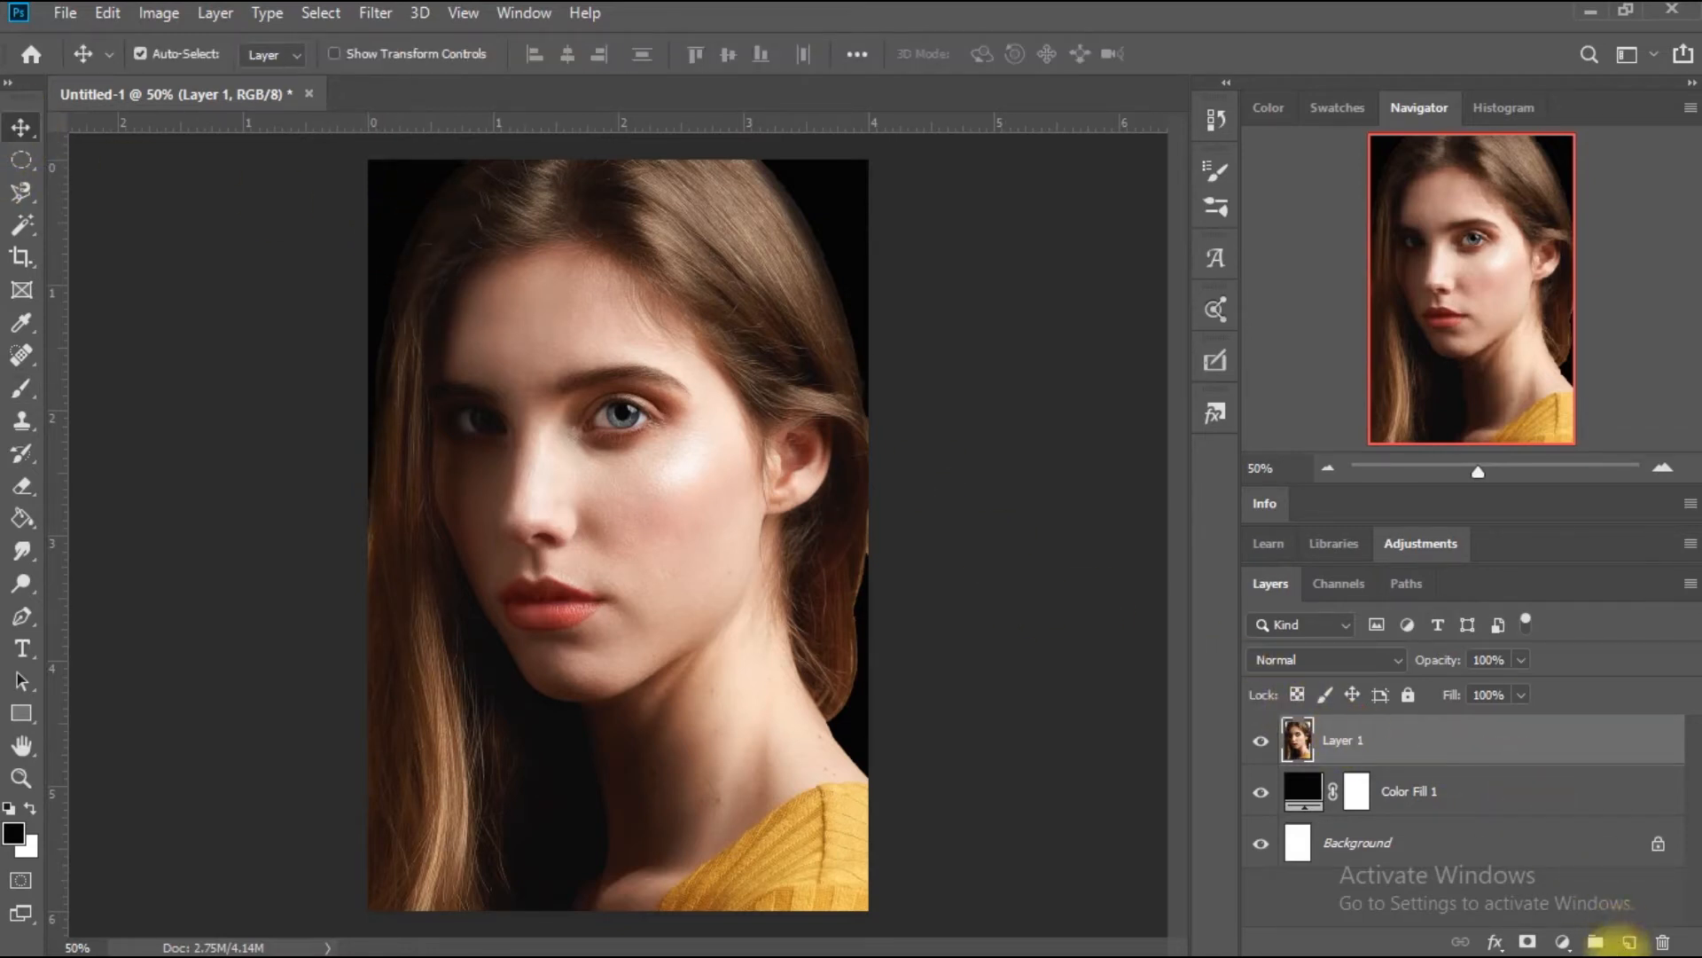
# Add a Selective Color adjustment layer and a black-to-white Gradient Map adjustment layer above the portrait.
pyautogui.click(1565, 943)
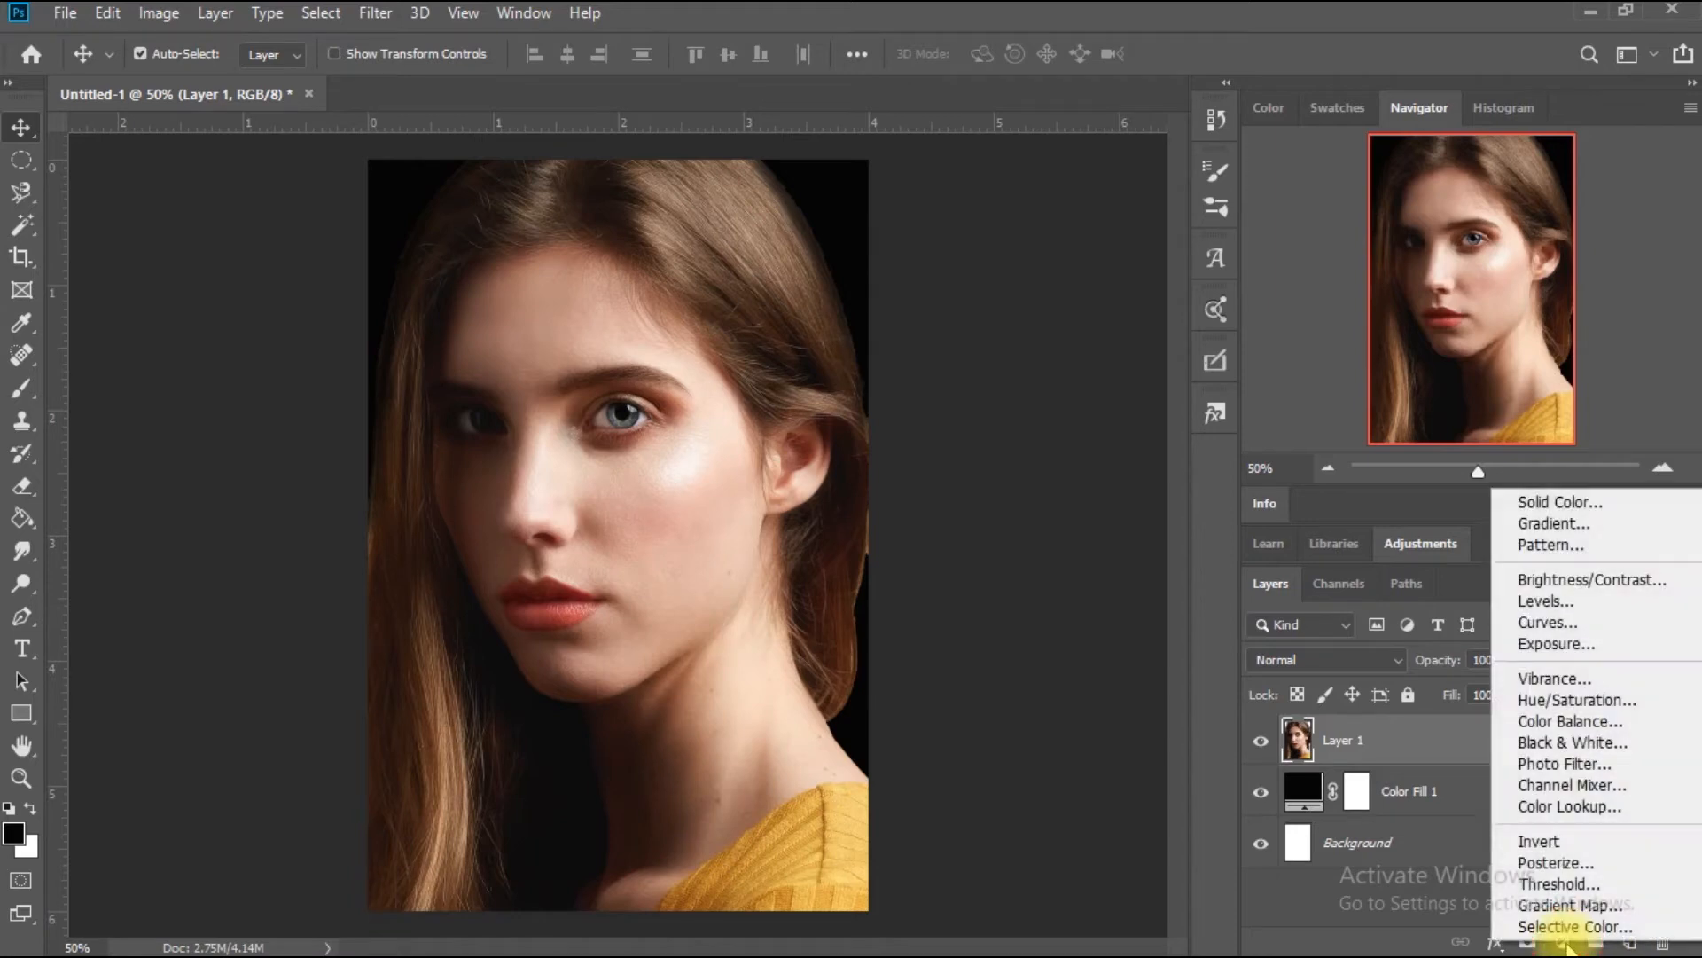
pyautogui.click(1565, 930)
pyautogui.click(1565, 942)
pyautogui.click(1565, 909)
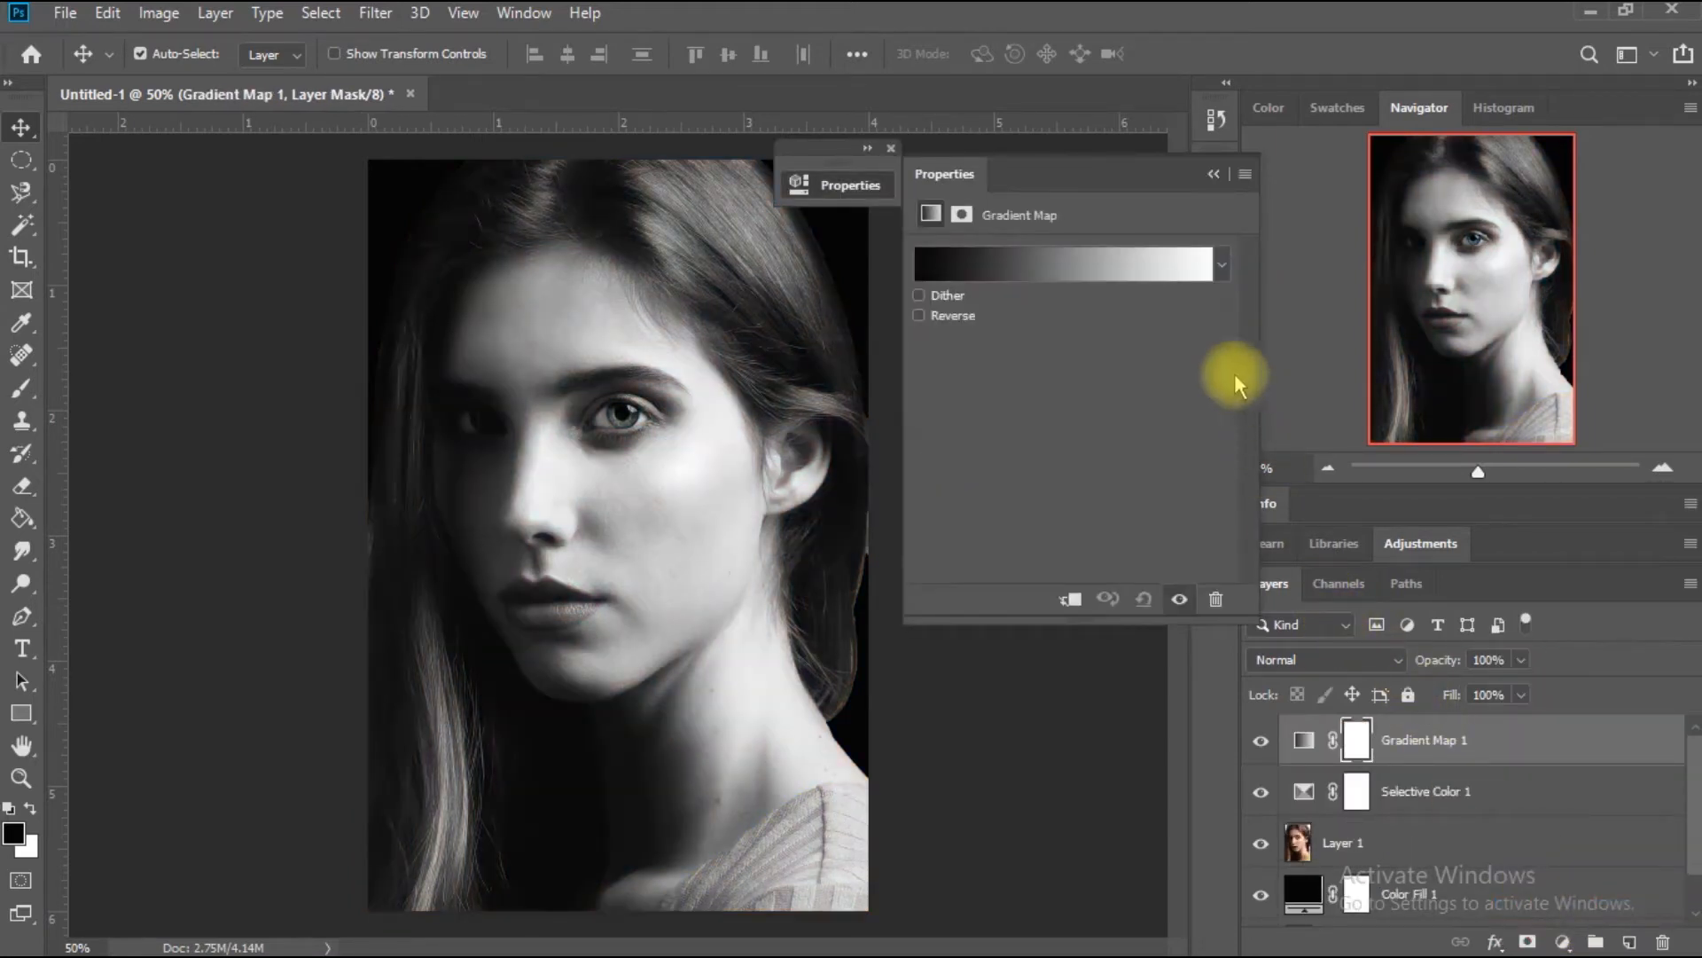
pyautogui.click(1214, 175)
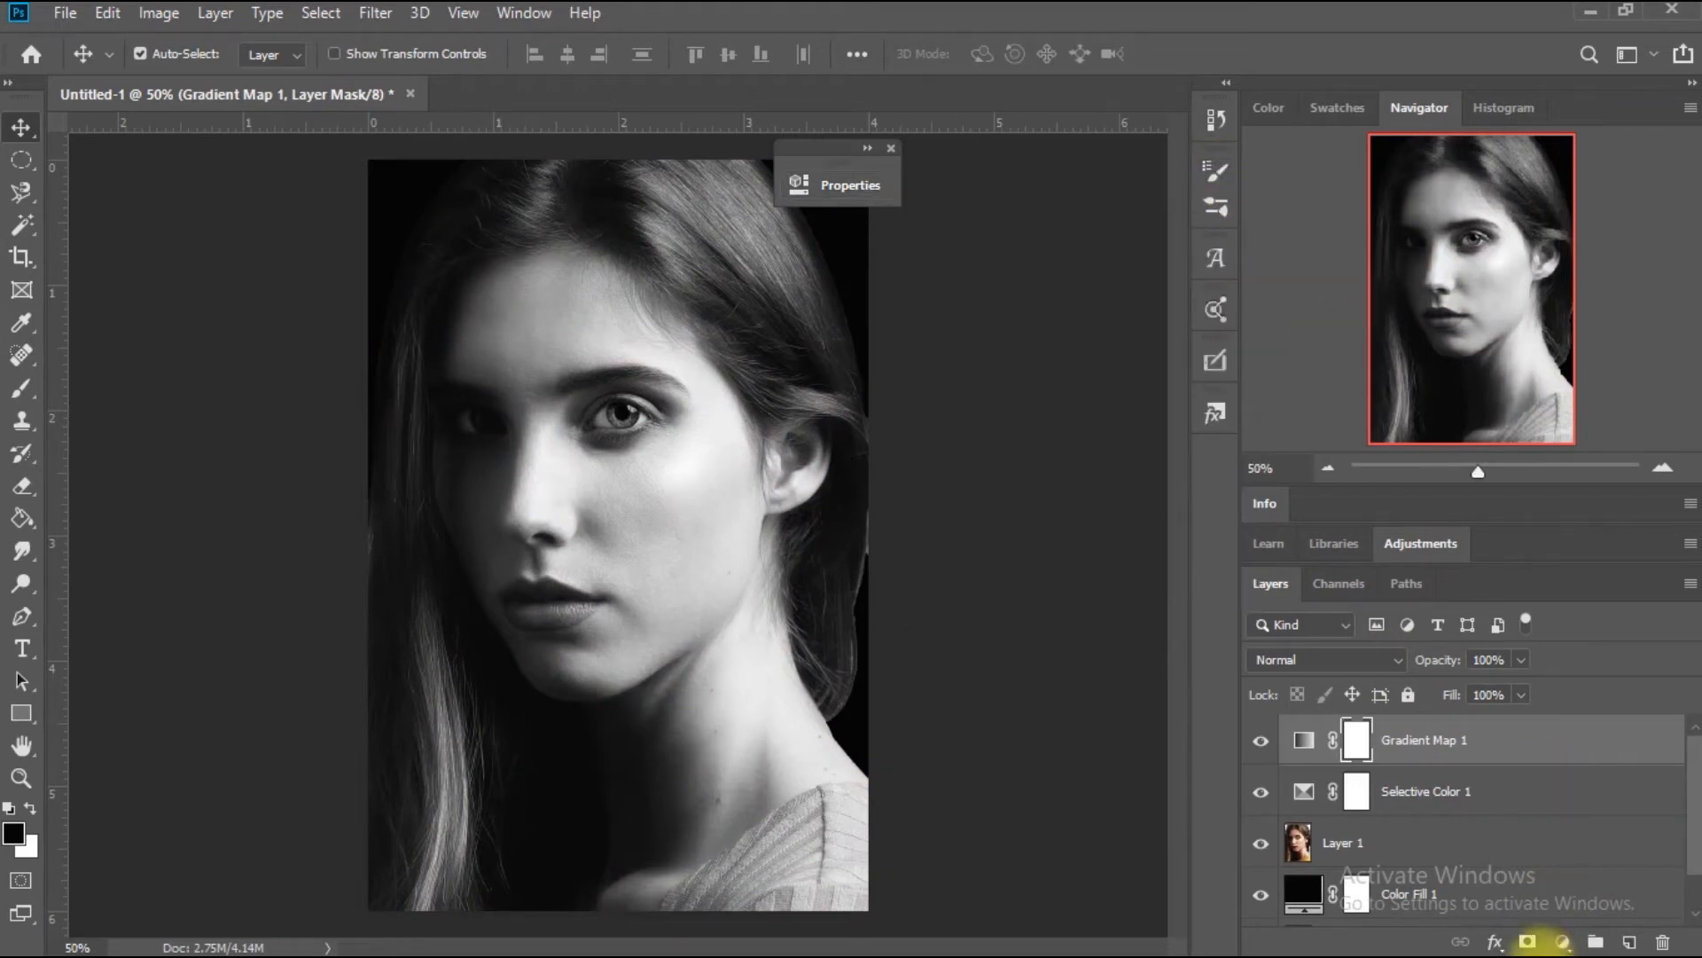
# Add a Curves adjustment layer above the Gradient Map and make it the active layer.
pyautogui.click(1563, 942)
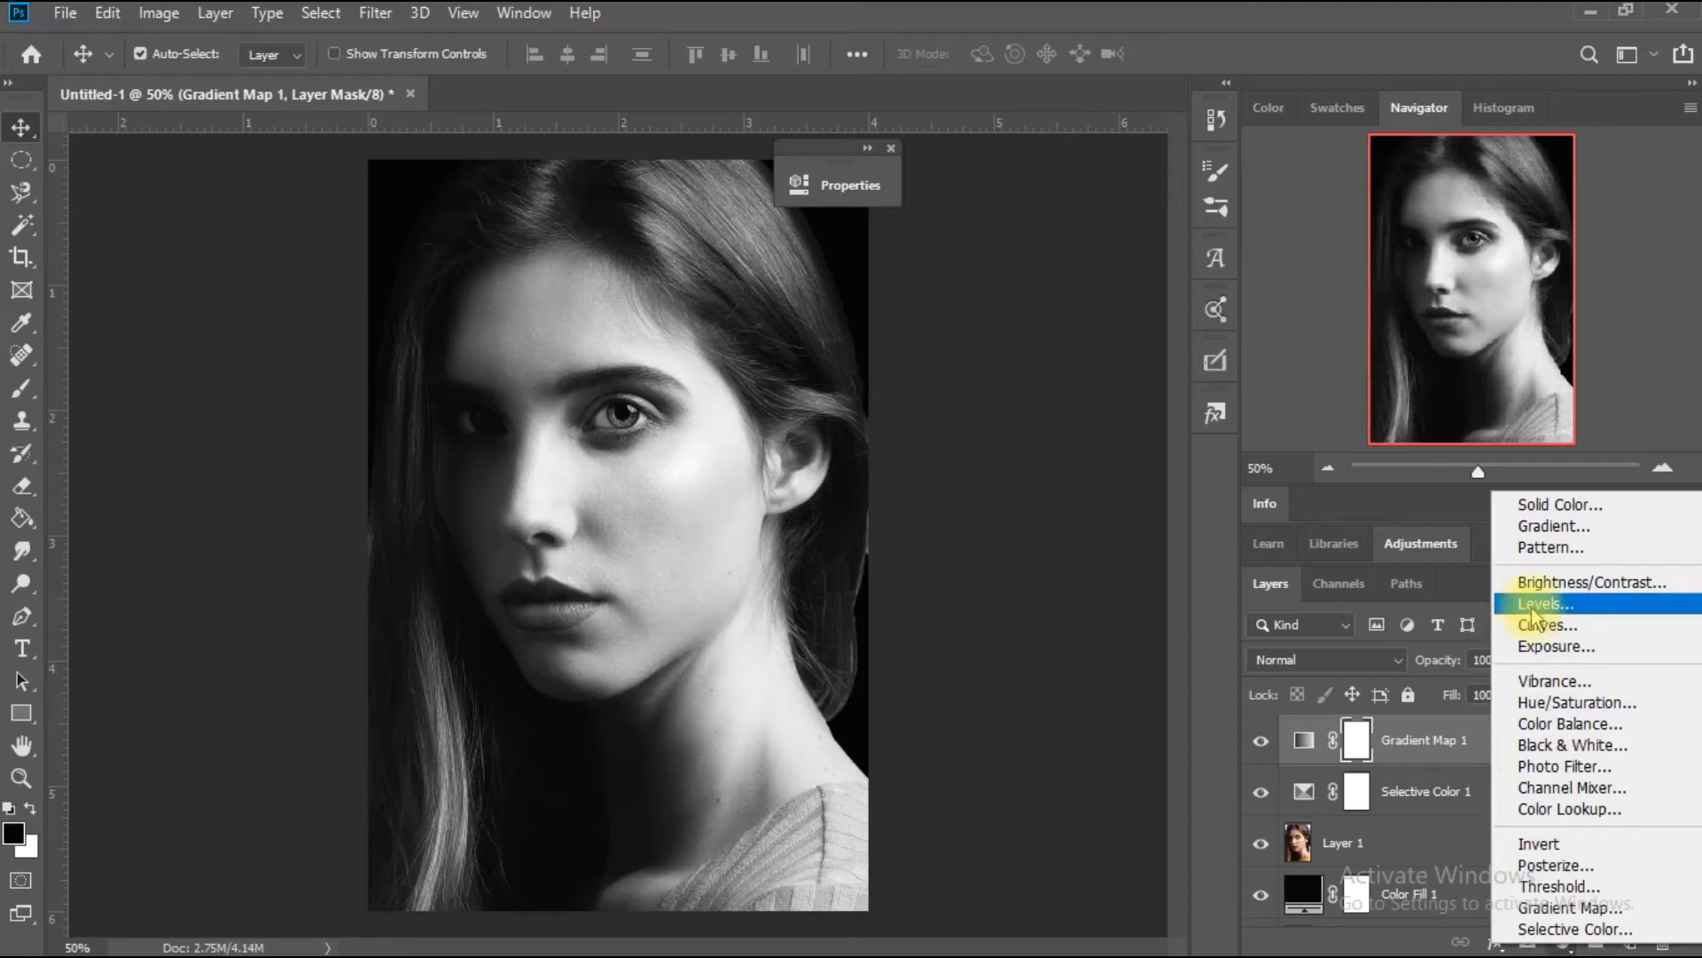
pyautogui.click(1543, 626)
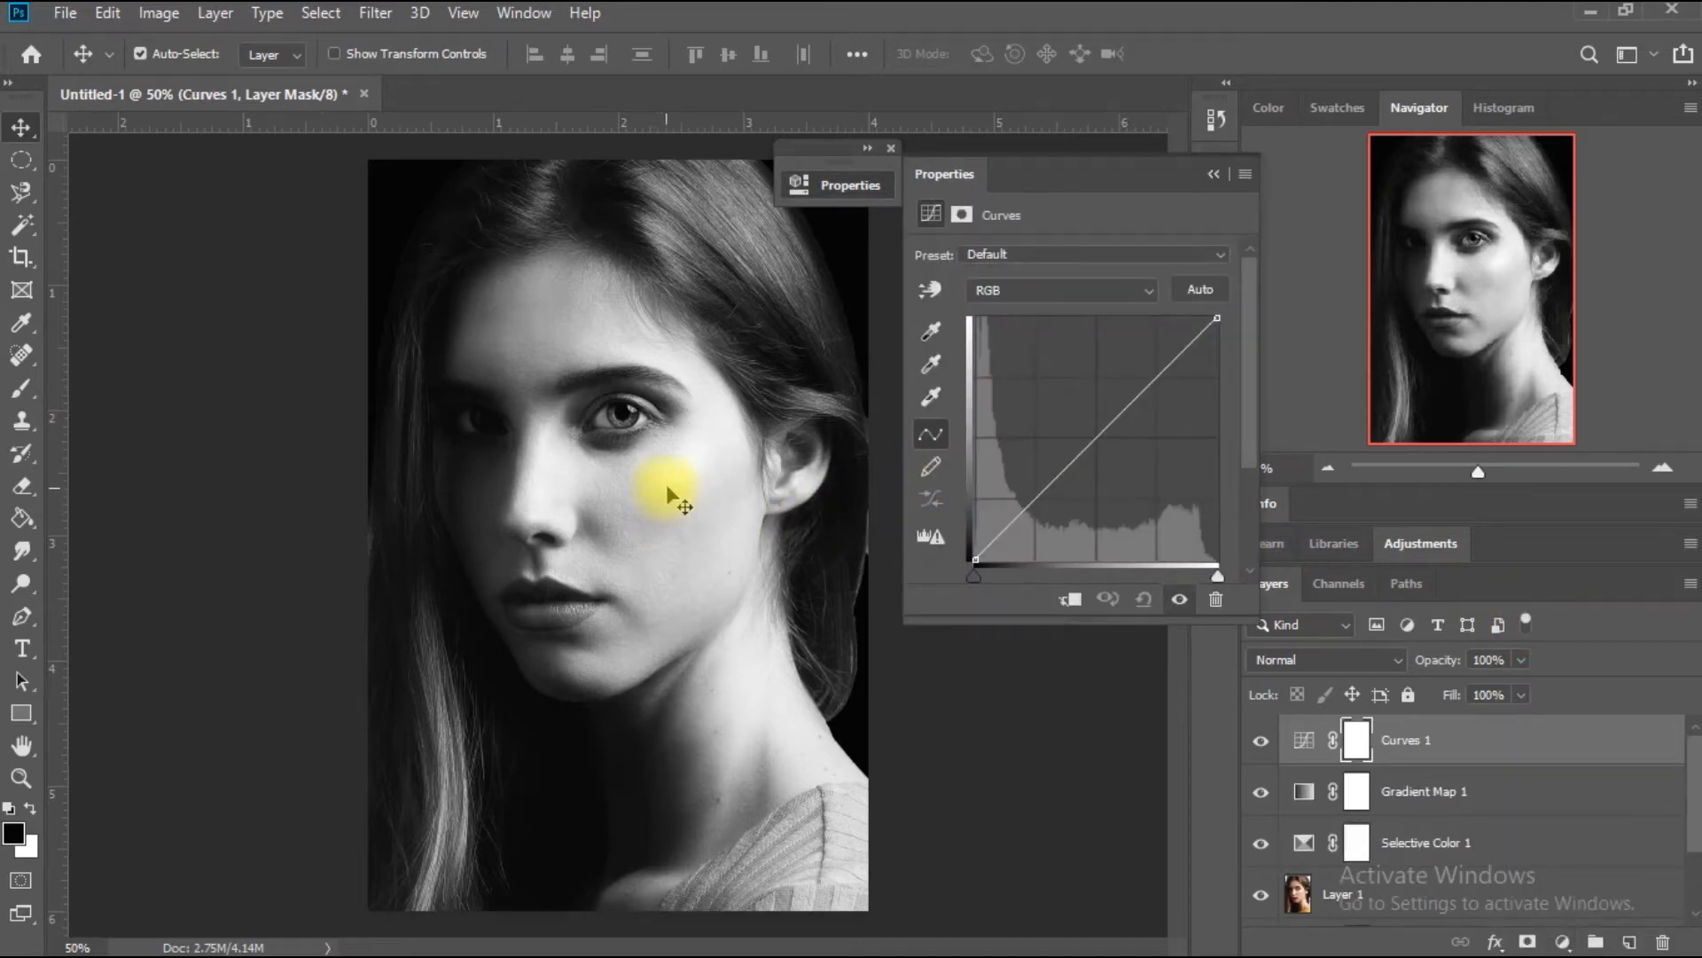
pyautogui.moveTo(671, 490); pyautogui.dragTo(673, 481)
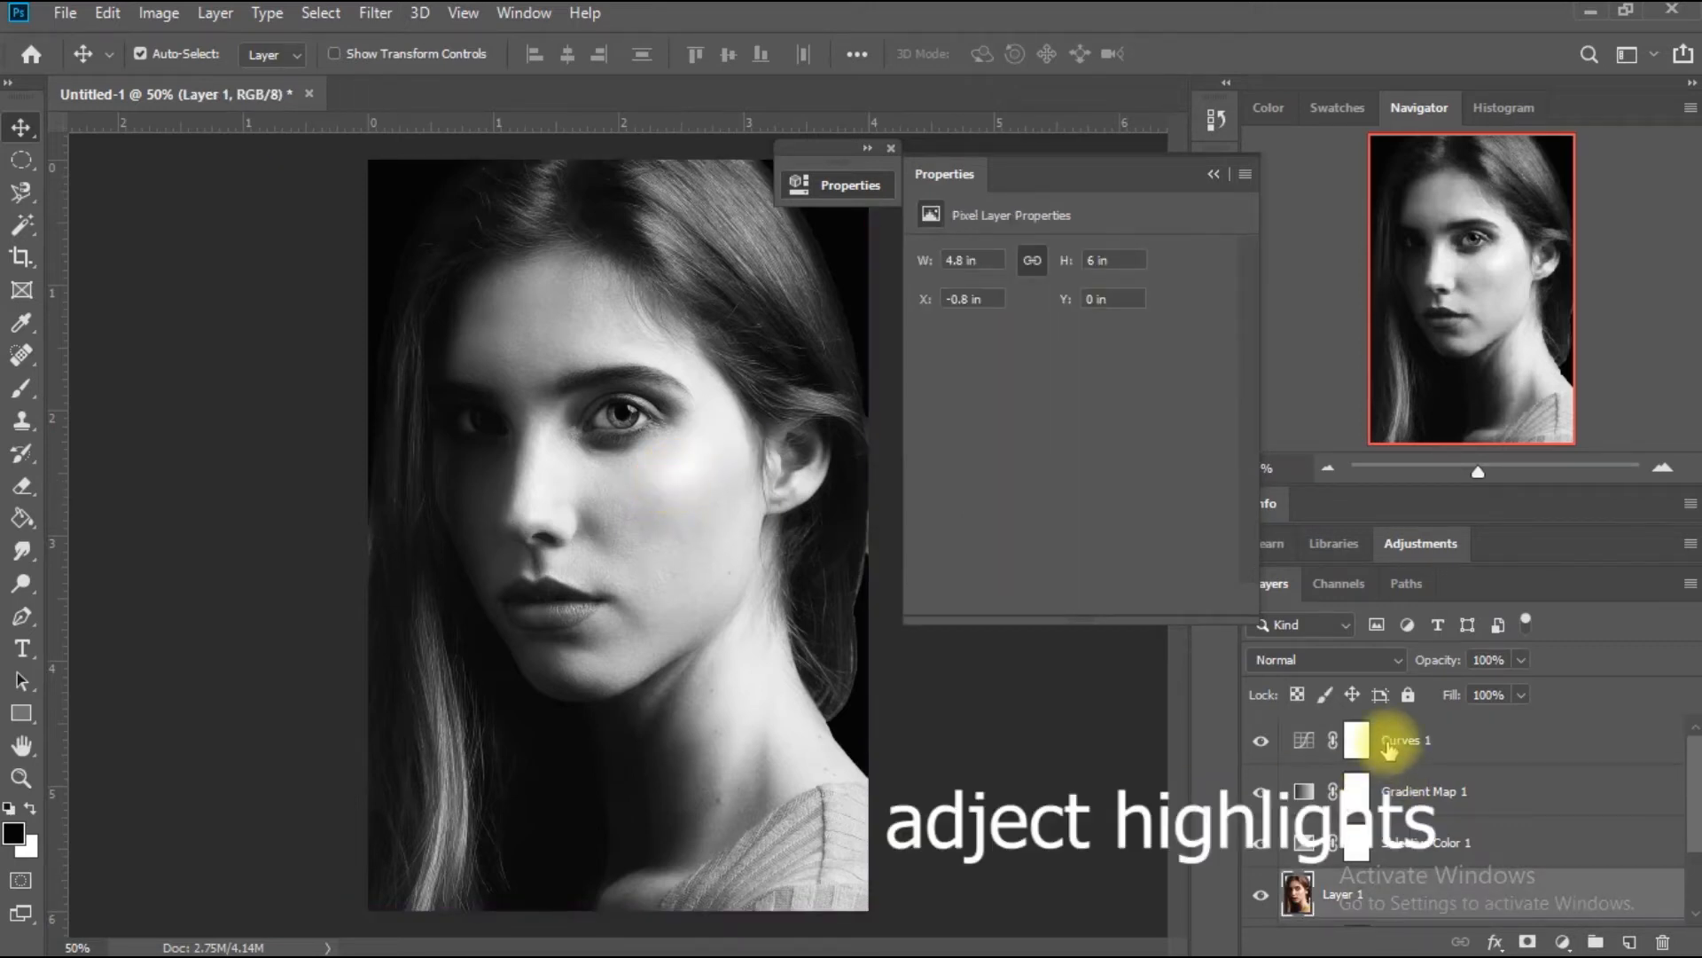
pyautogui.click(1285, 740)
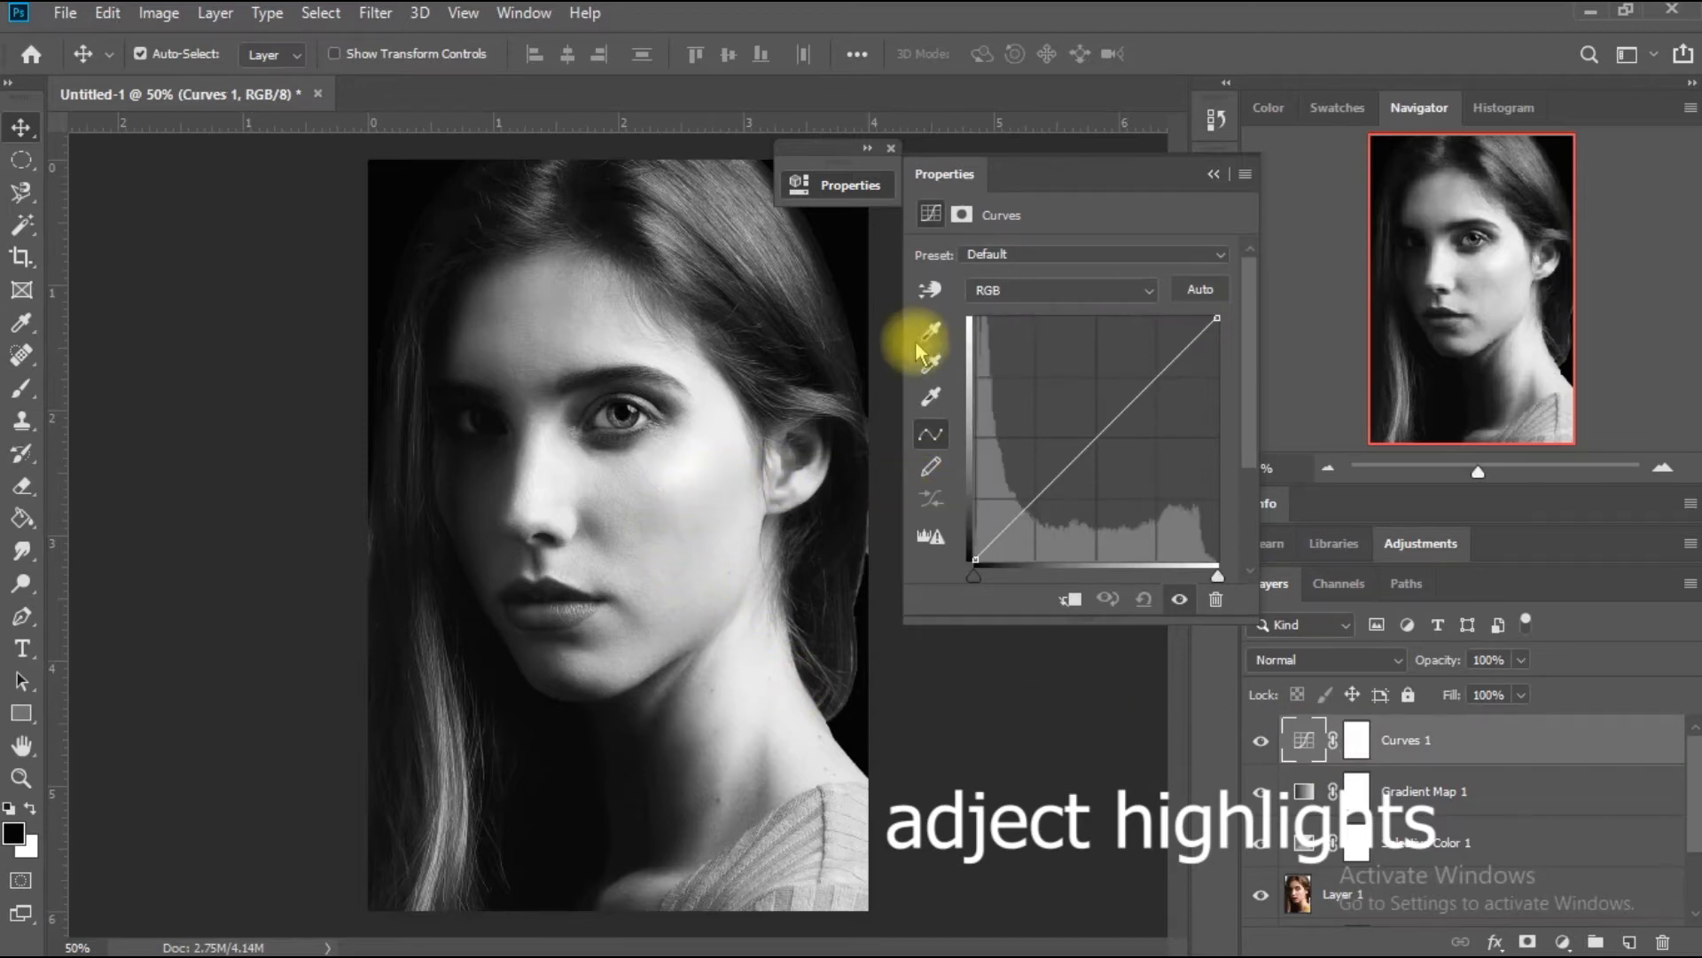
# Darken the cheek highlights and fine-tune the forehead midtones in the Curves layer with the on-image adjustment tool.
pyautogui.click(932, 293)
pyautogui.click(931, 288)
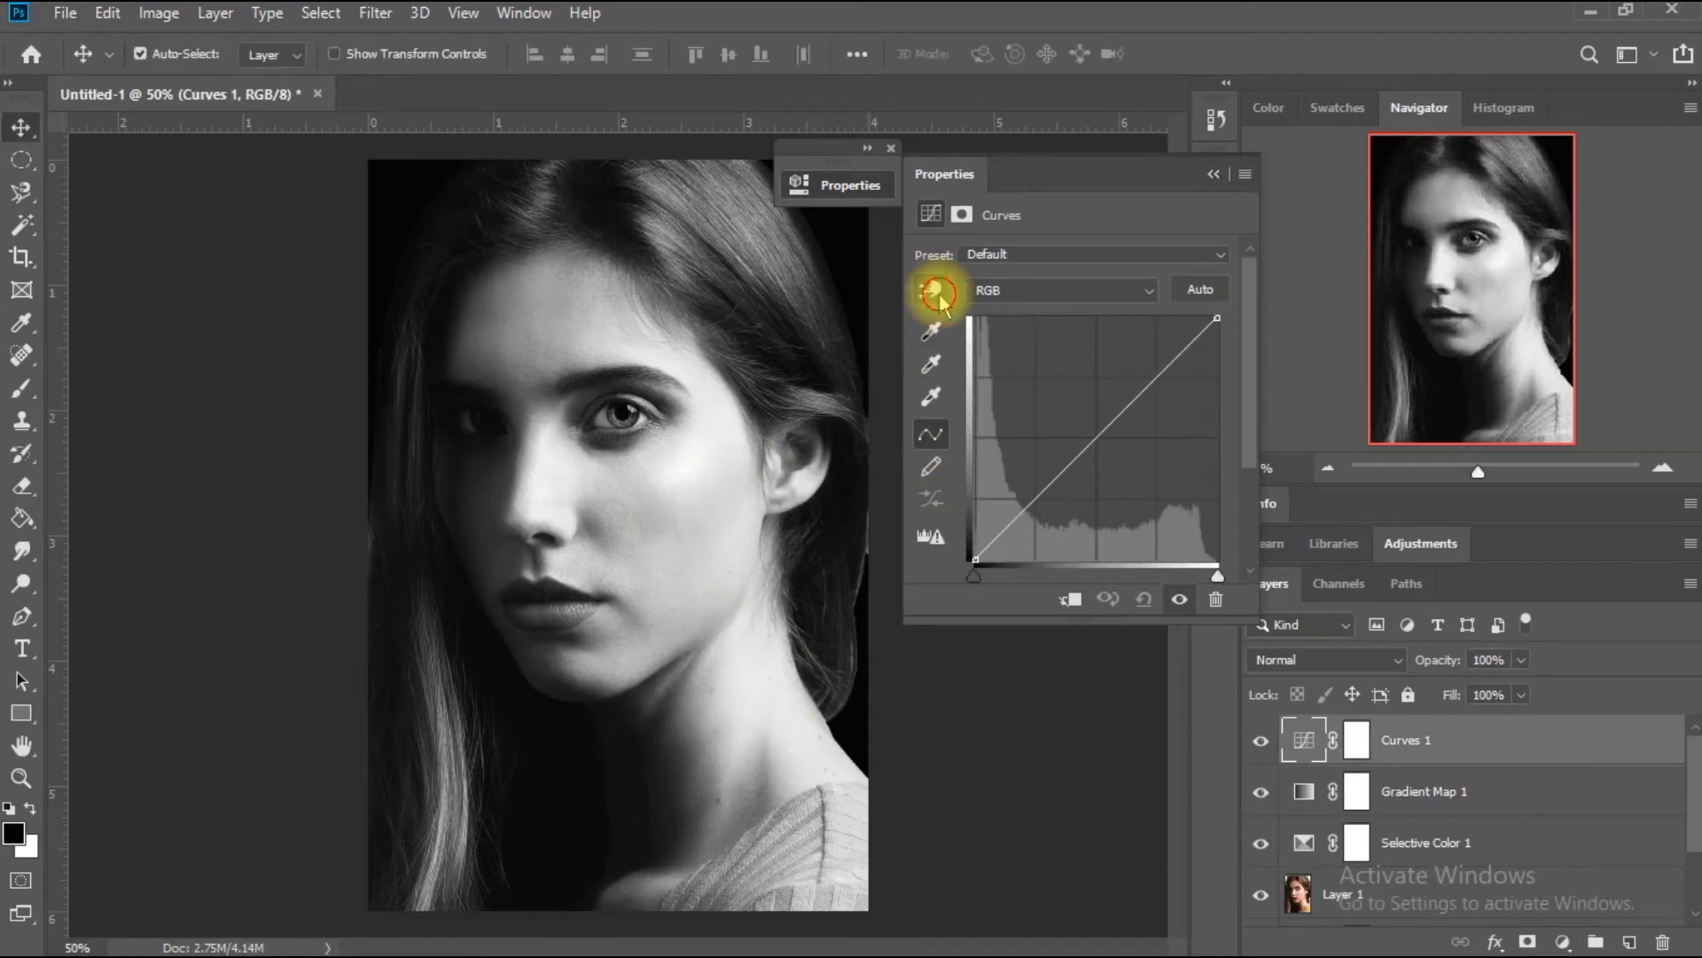
pyautogui.click(931, 288)
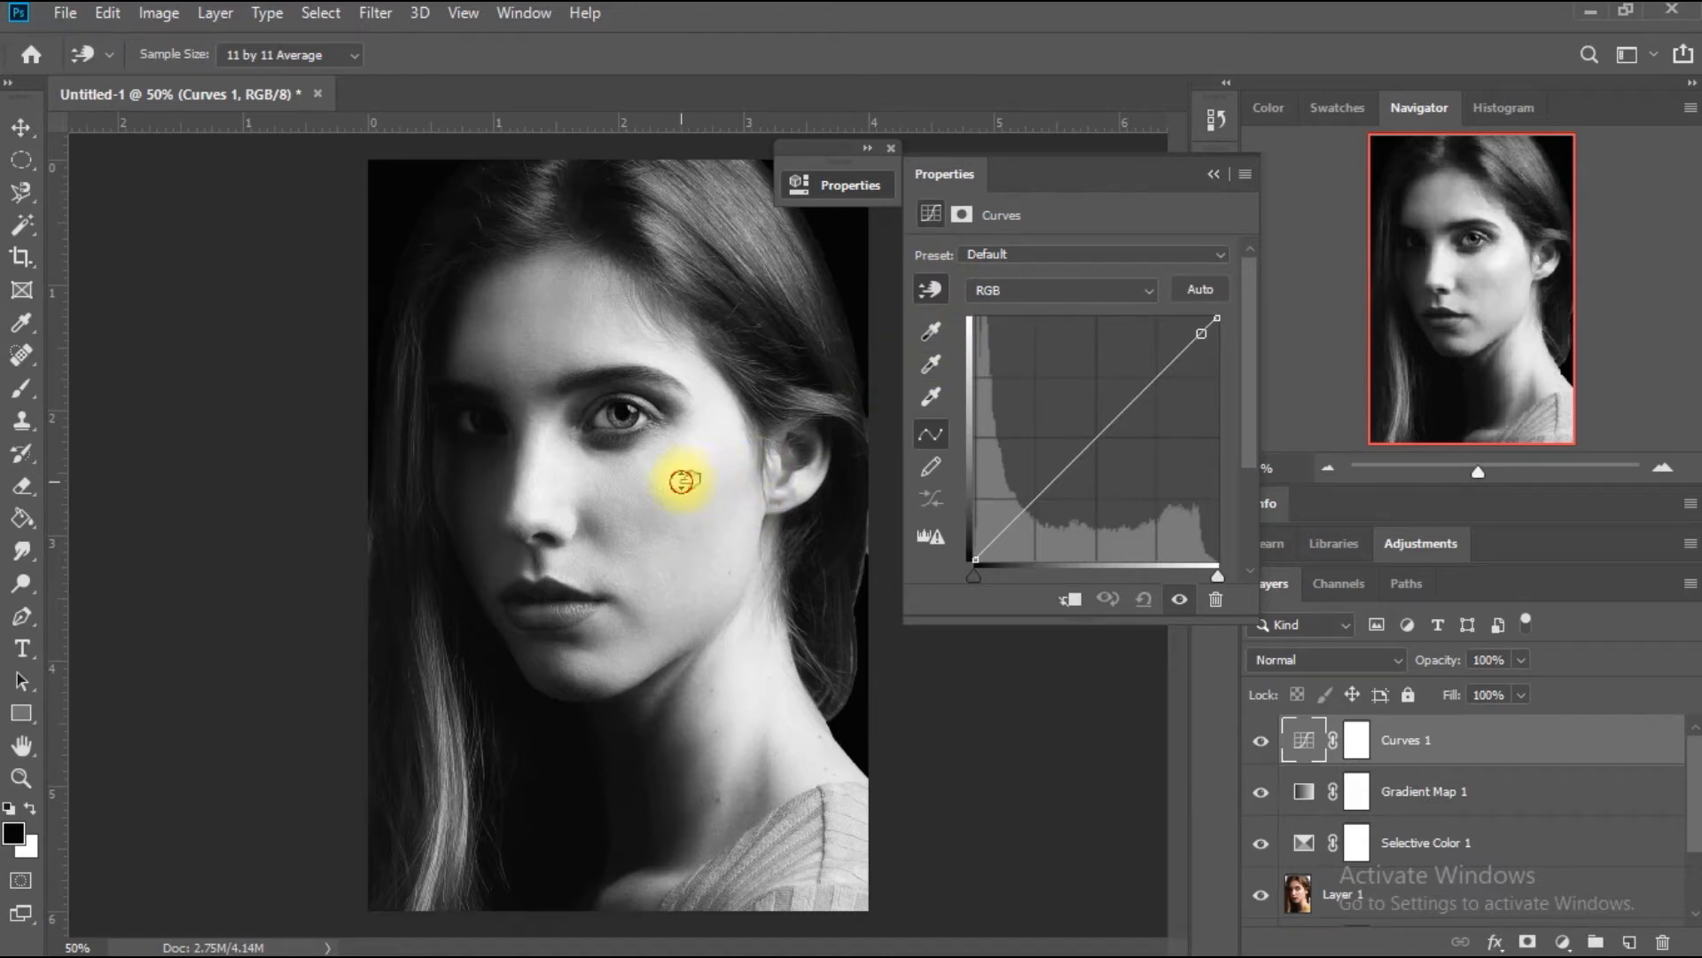
pyautogui.moveTo(689, 479); pyautogui.dragTo(685, 497)
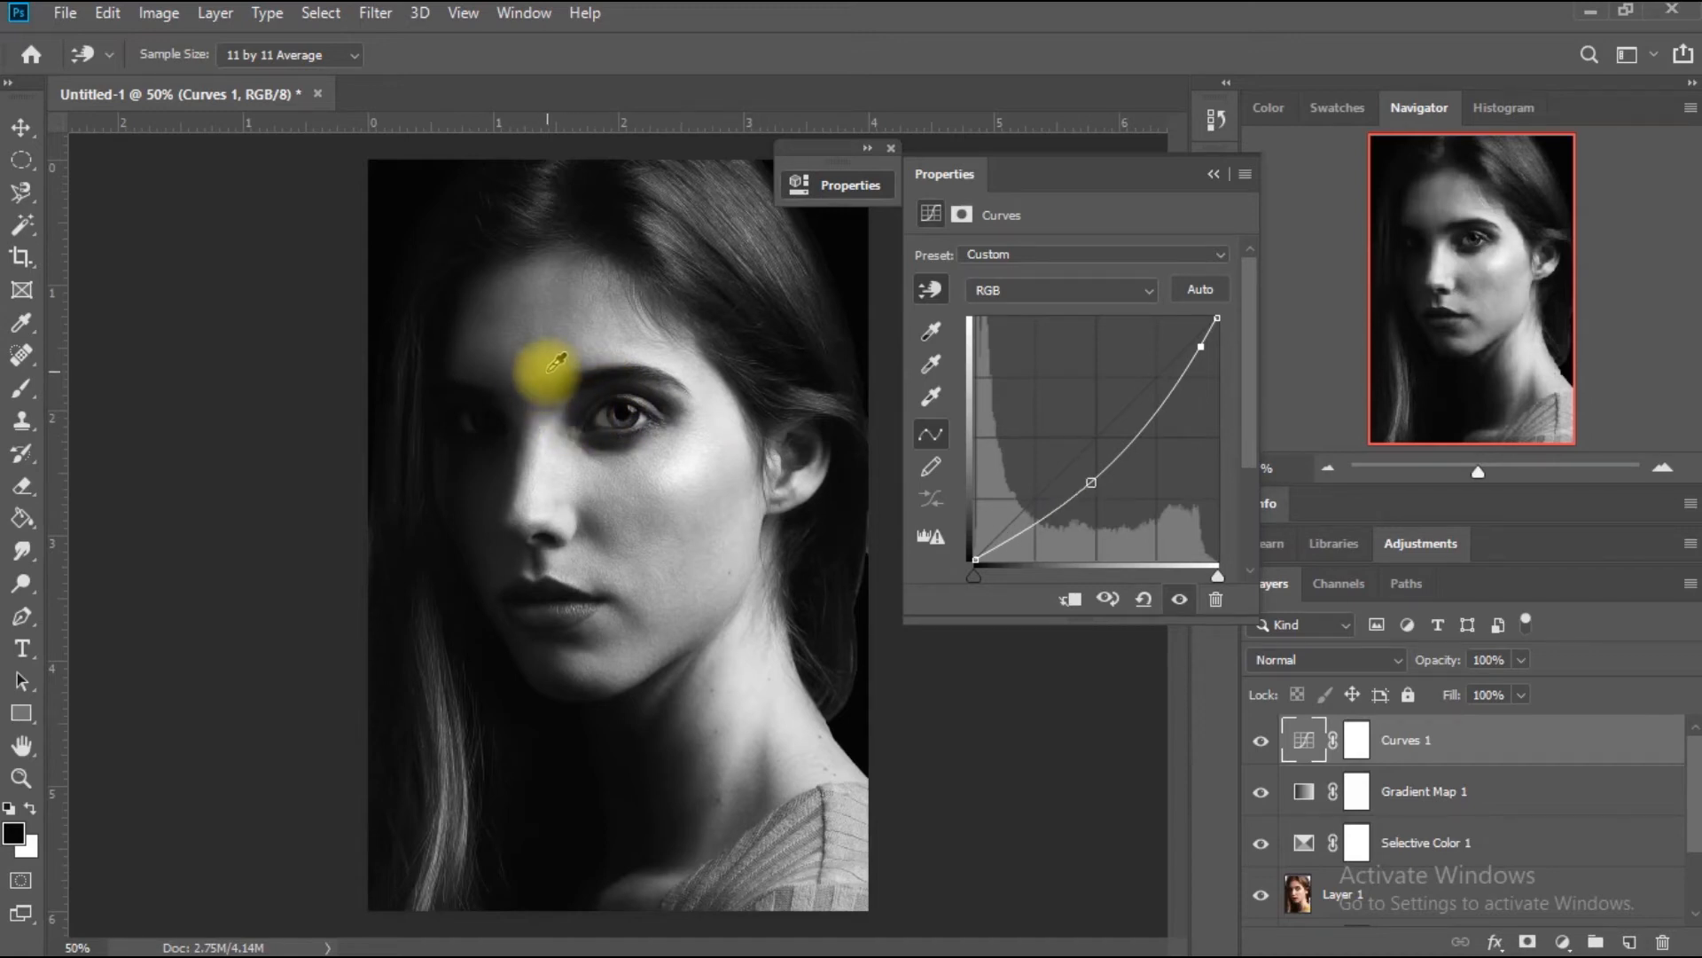
pyautogui.moveTo(552, 369); pyautogui.dragTo(558, 346)
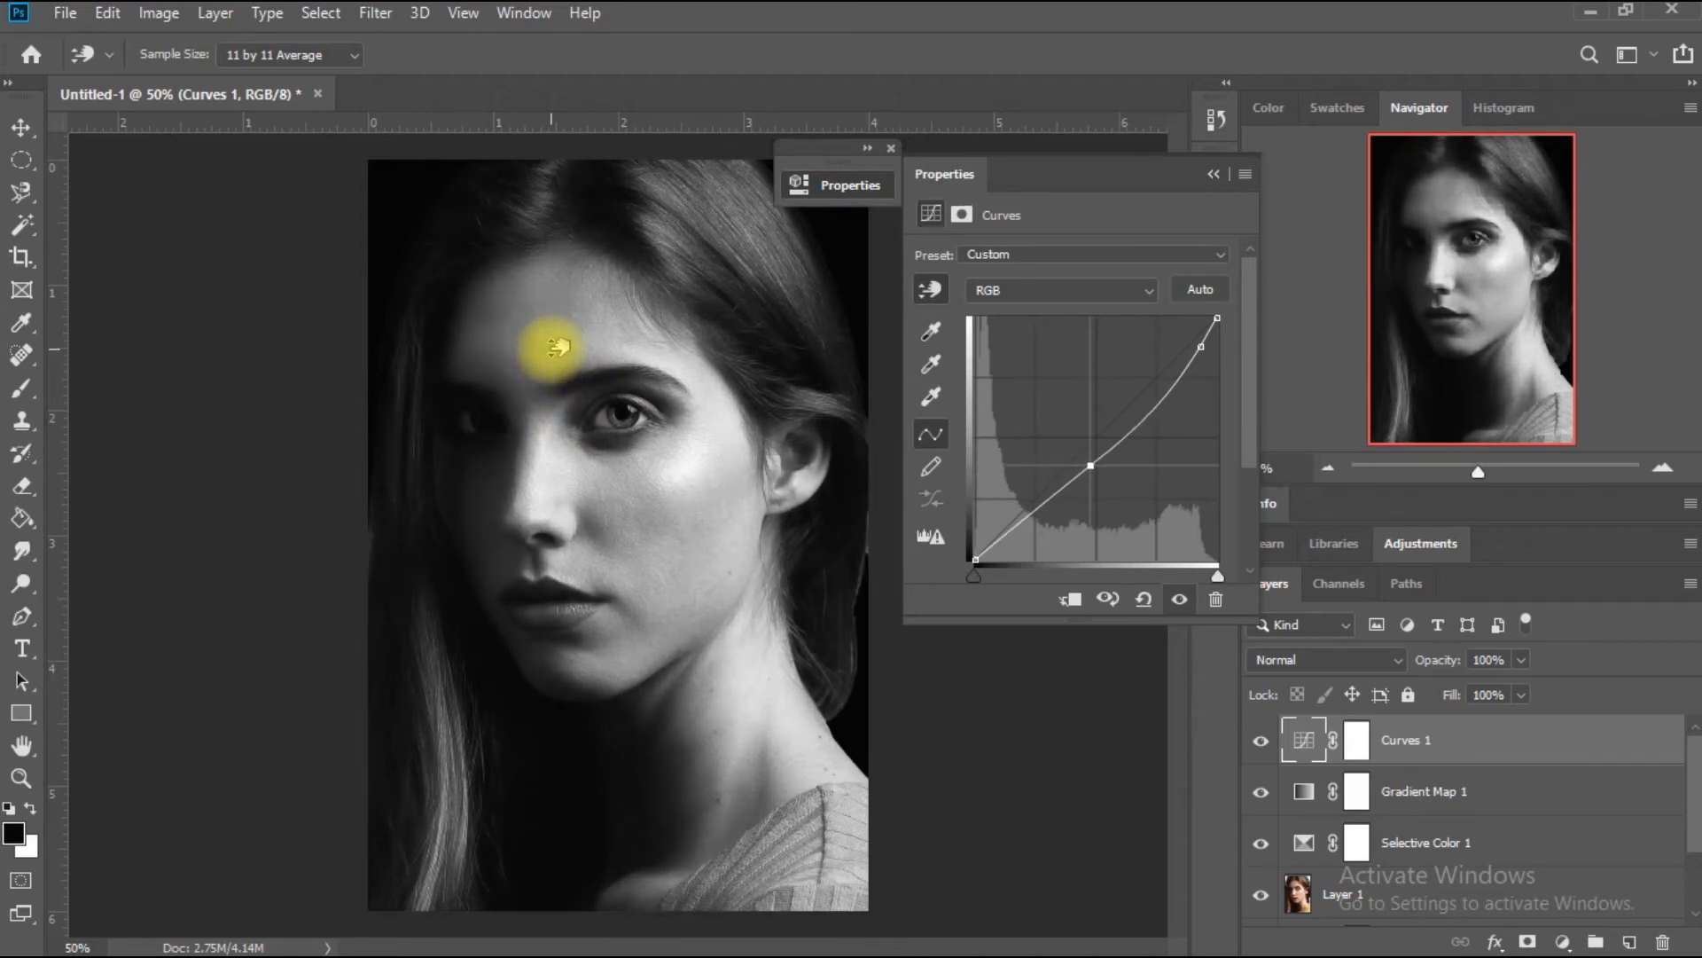
pyautogui.moveTo(552, 349); pyautogui.dragTo(551, 354)
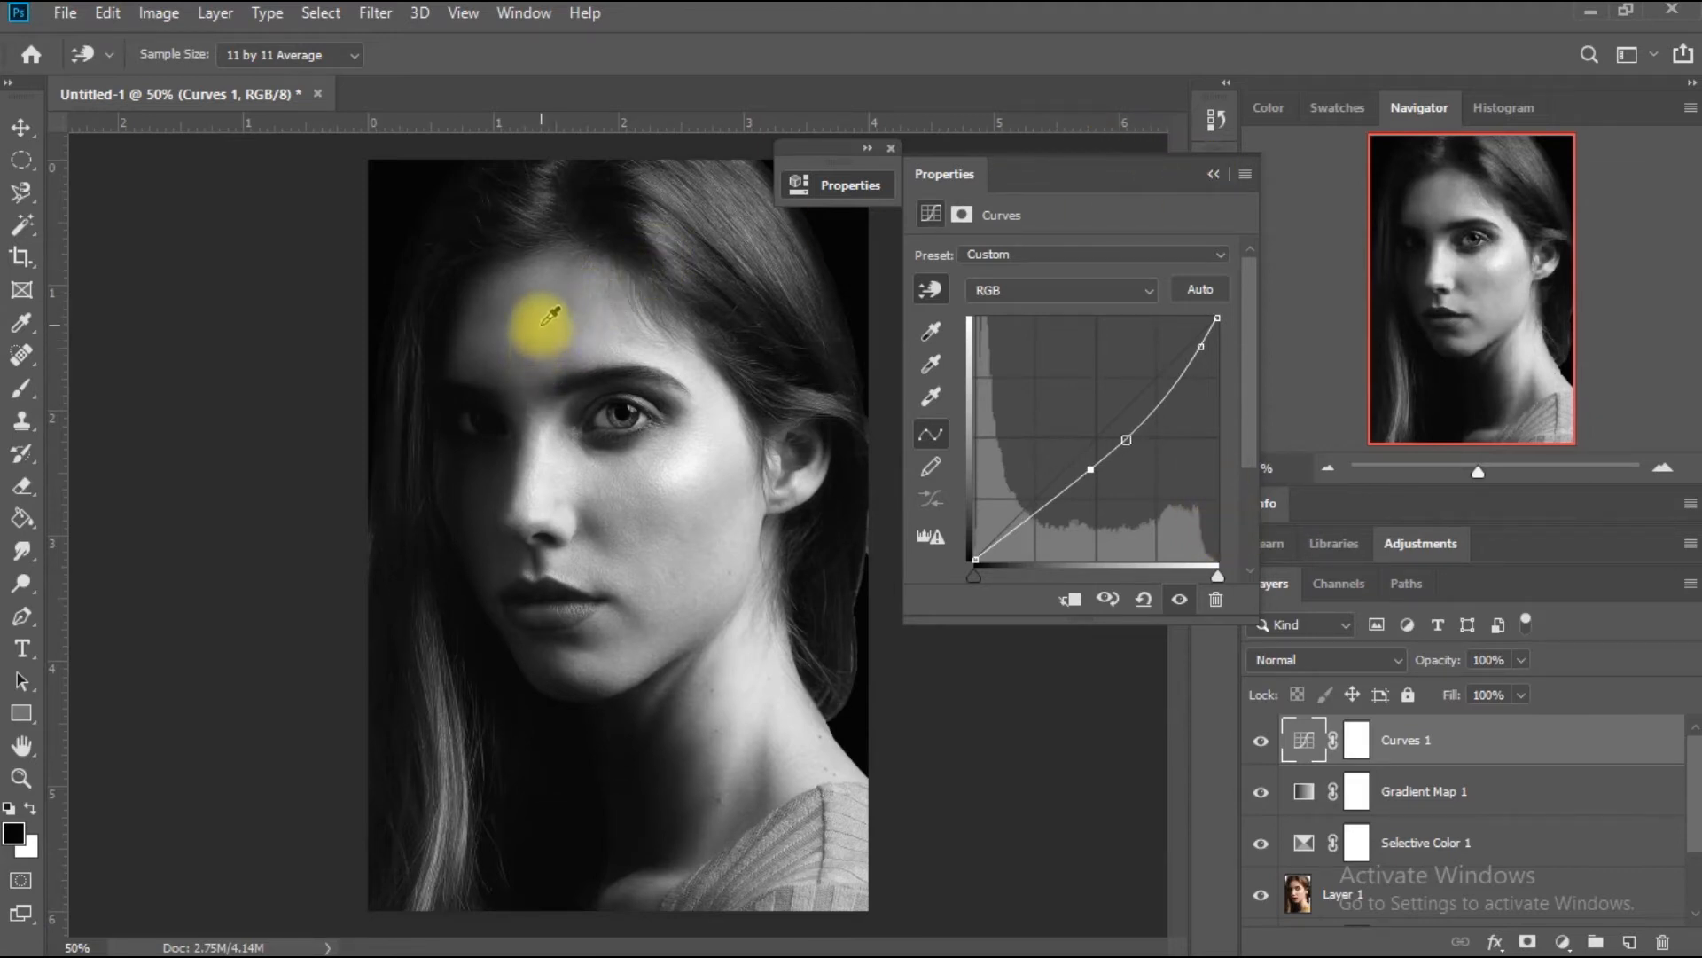
pyautogui.moveTo(550, 346); pyautogui.dragTo(547, 330)
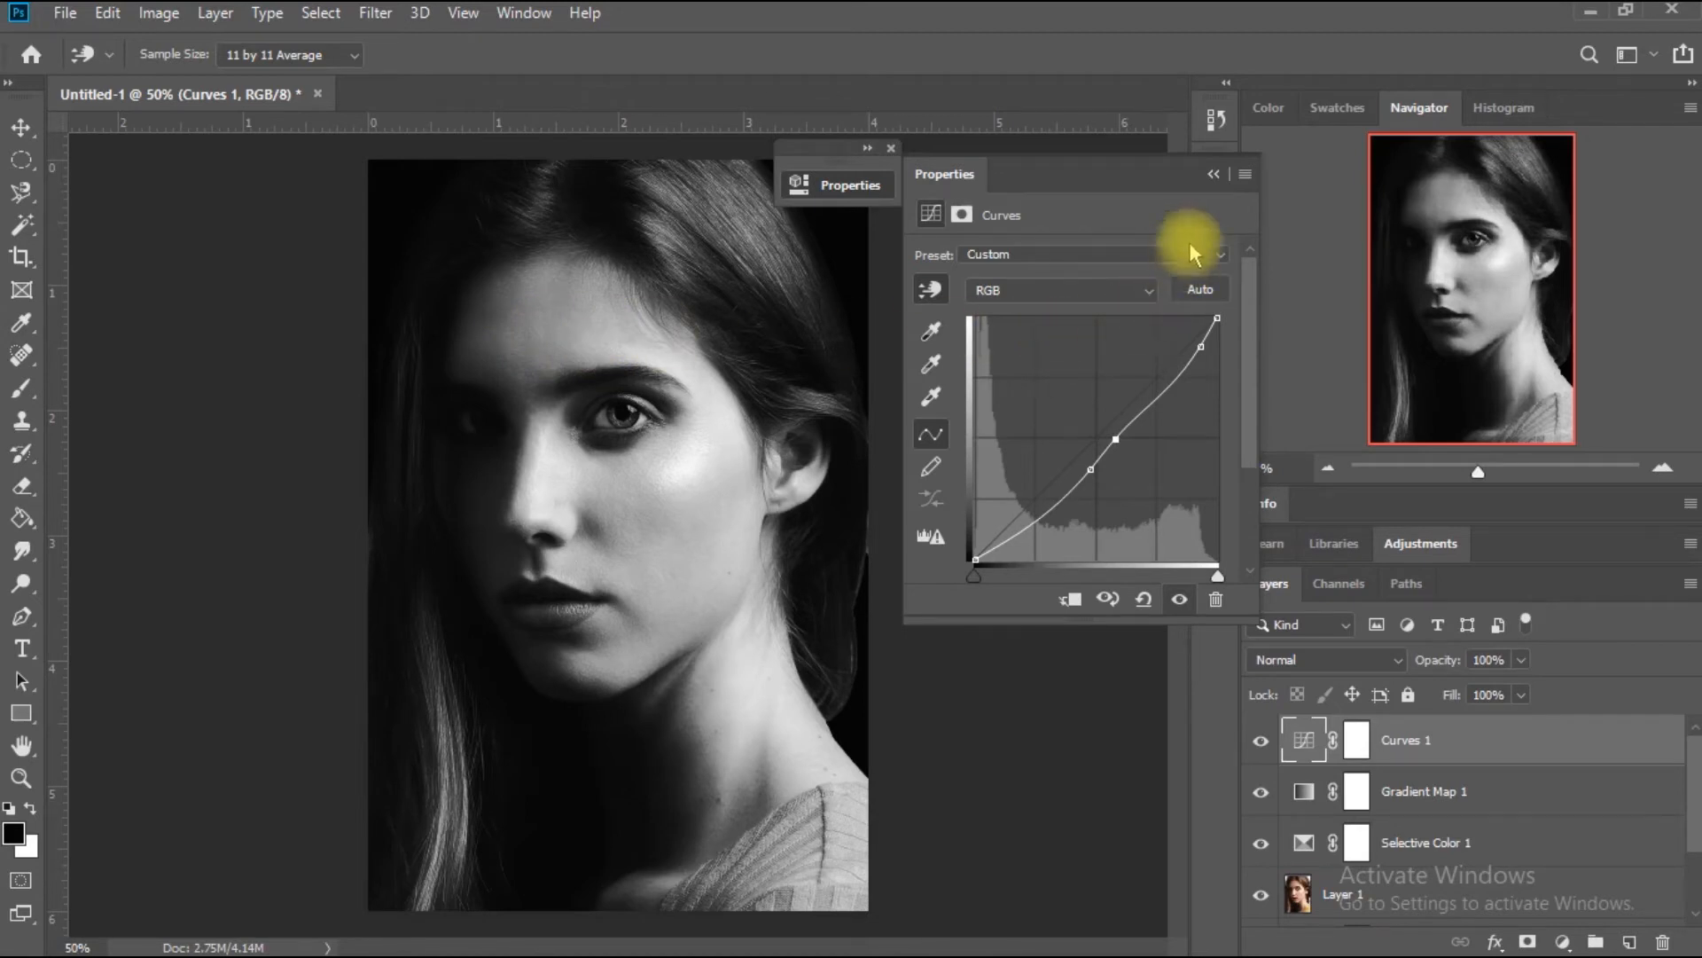
pyautogui.click(1214, 175)
pyautogui.press('v')
pyautogui.click(1357, 742)
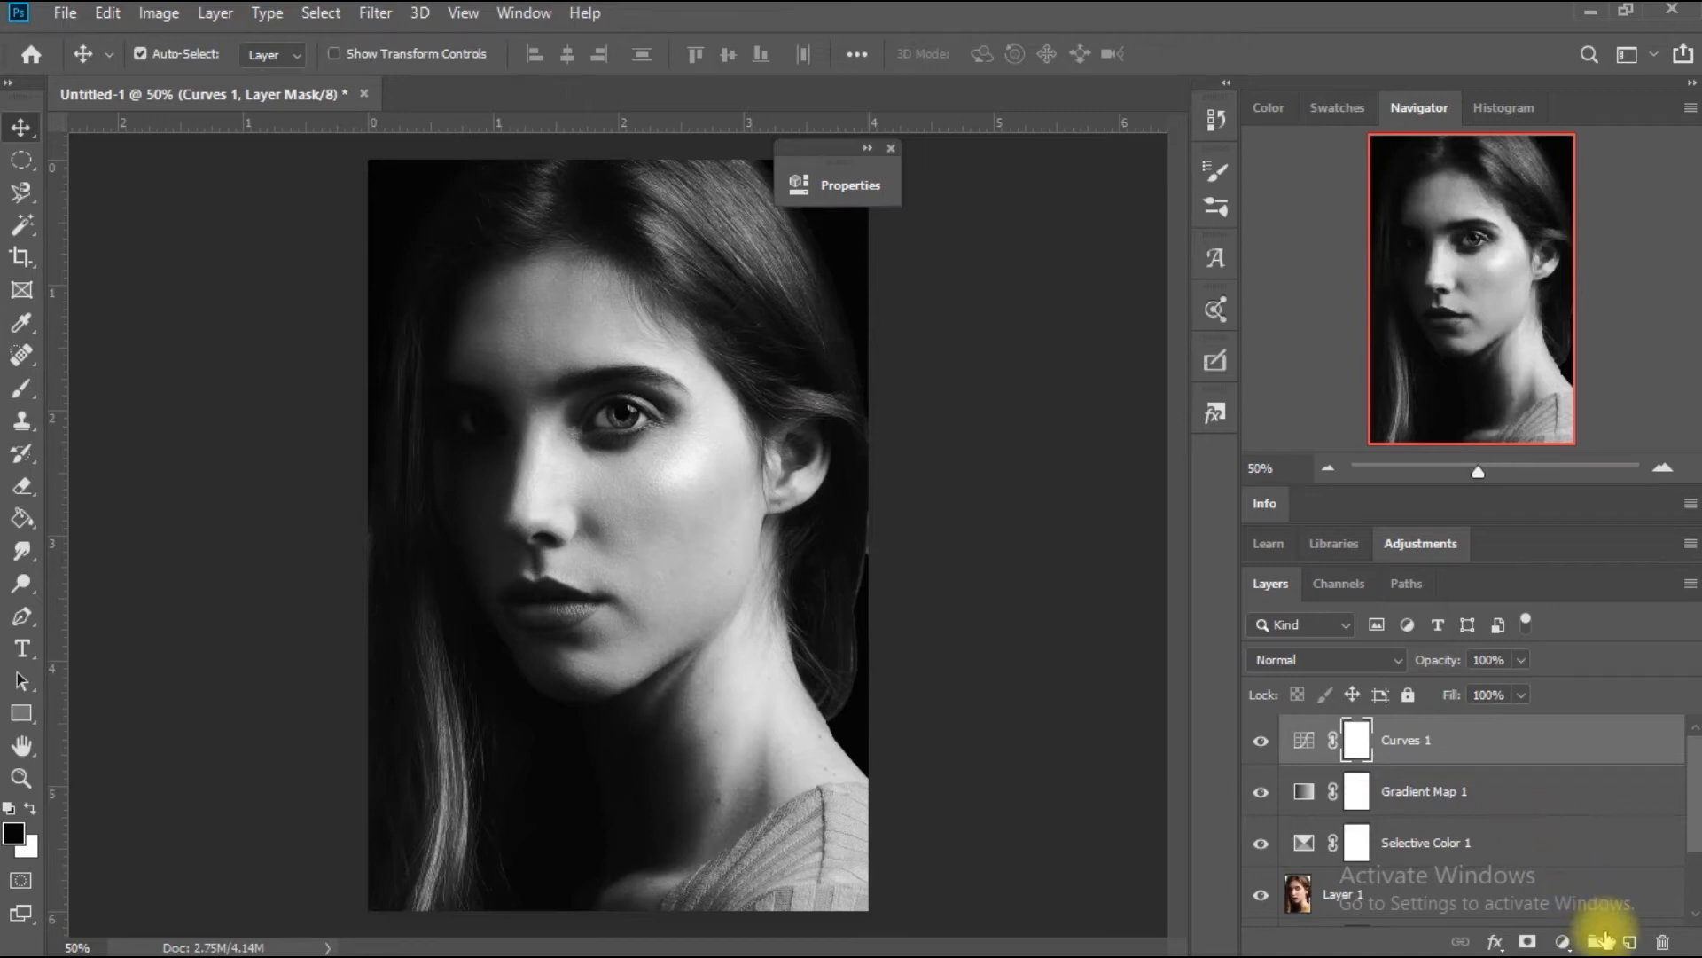
# Add a linear black-to-transparent Gradient Fill layer at an angle of -0.1° so the shadow falls on the hair side.
pyautogui.click(1562, 942)
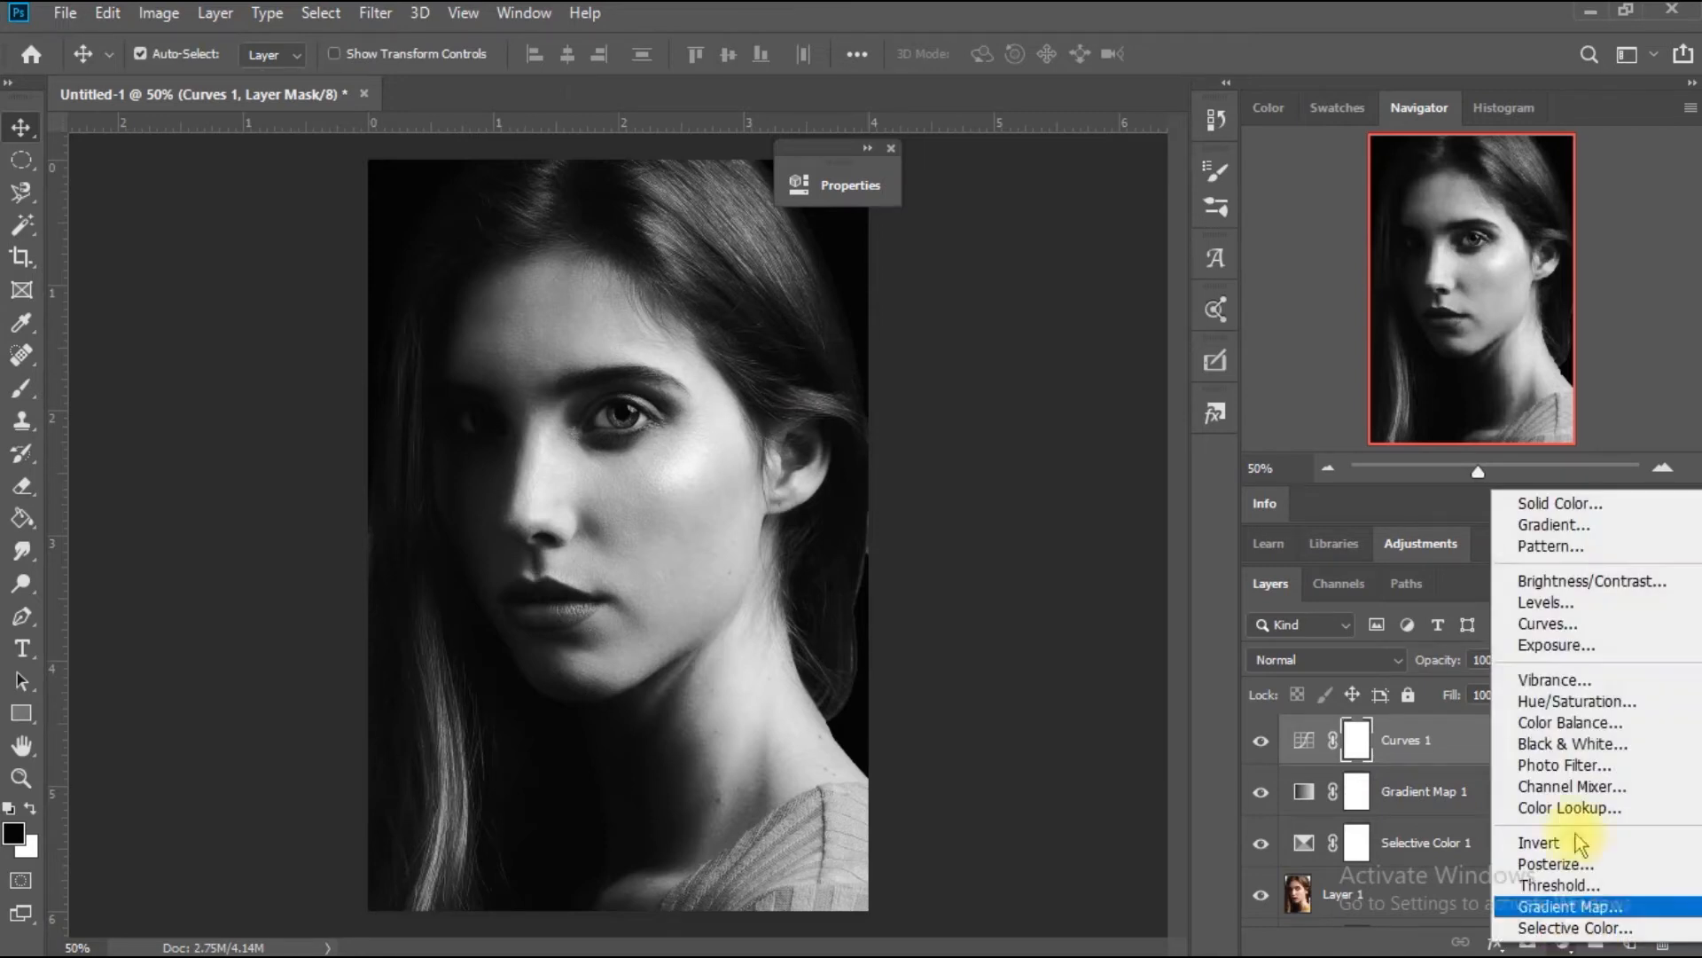
pyautogui.click(1554, 524)
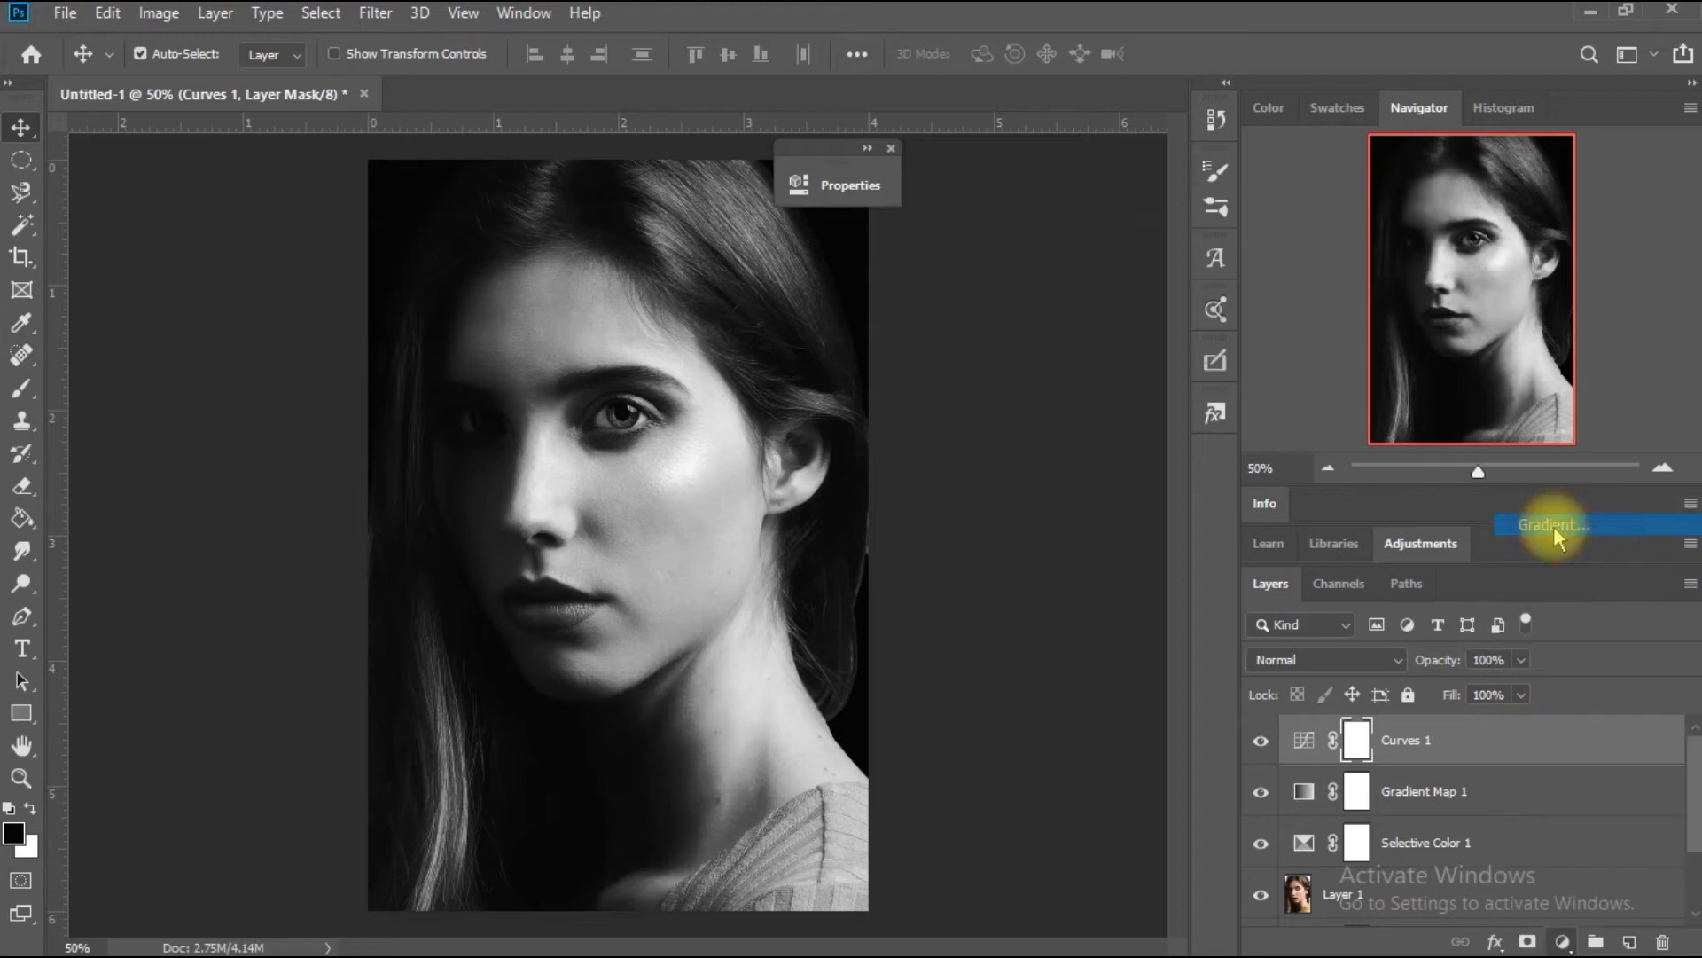
pyautogui.moveTo(1093, 326); pyautogui.dragTo(1087, 325)
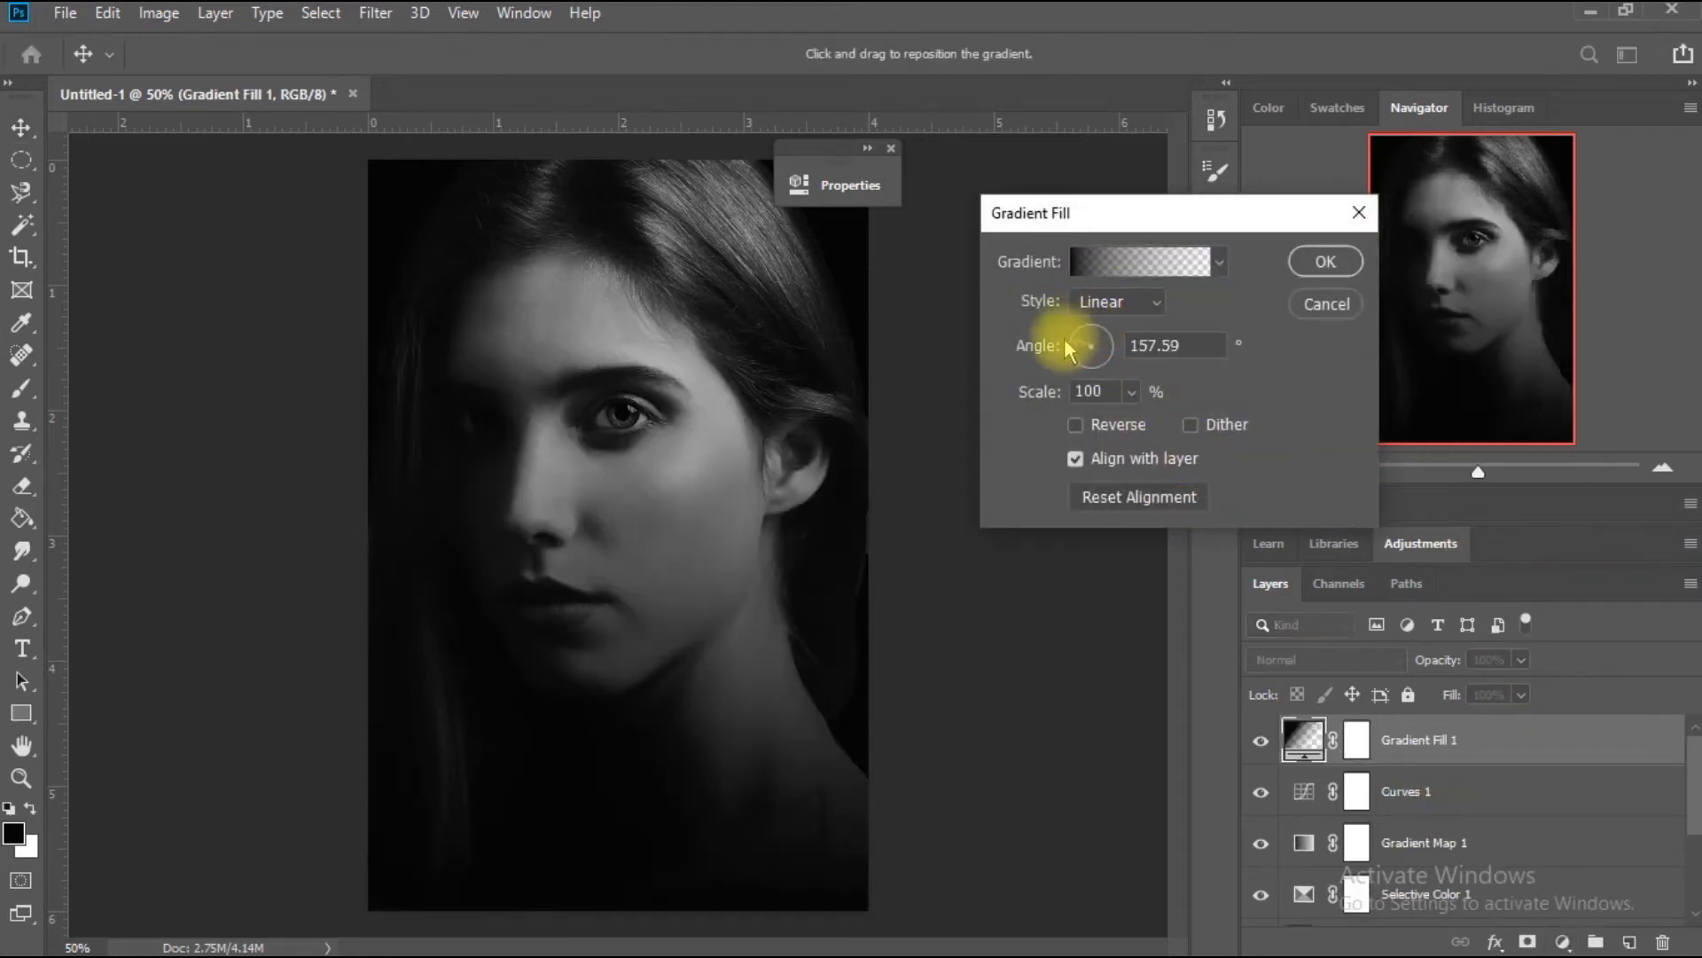
pyautogui.click(1062, 347)
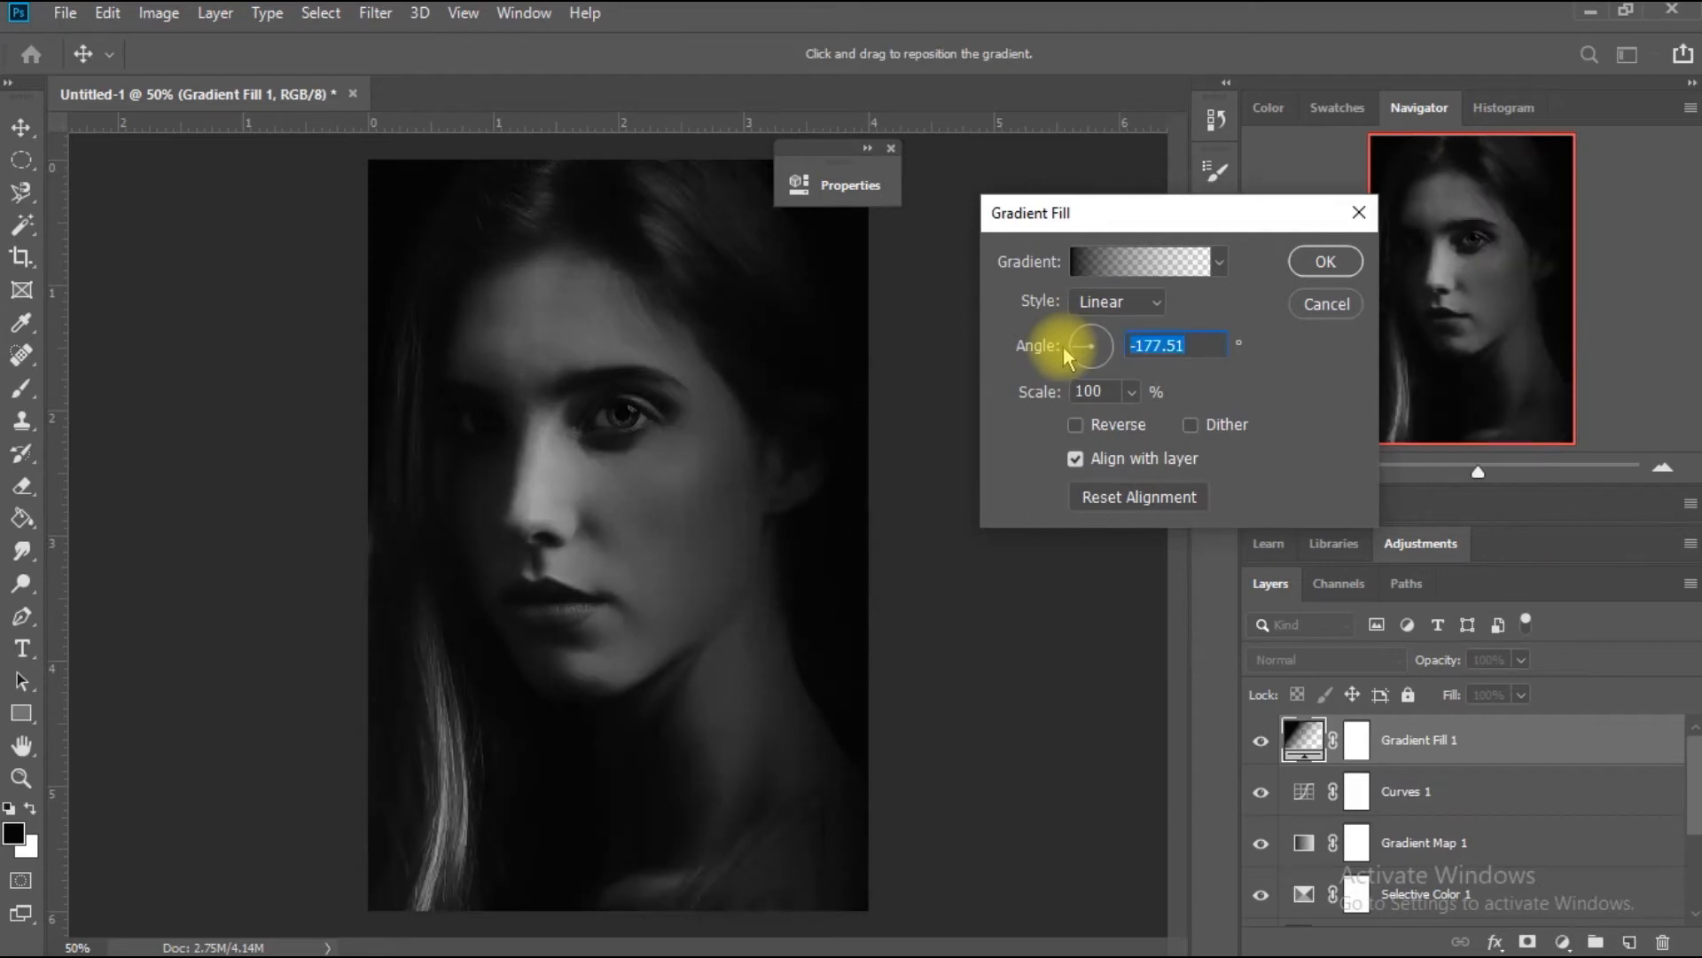
pyautogui.moveTo(1091, 350); pyautogui.dragTo(1116, 354)
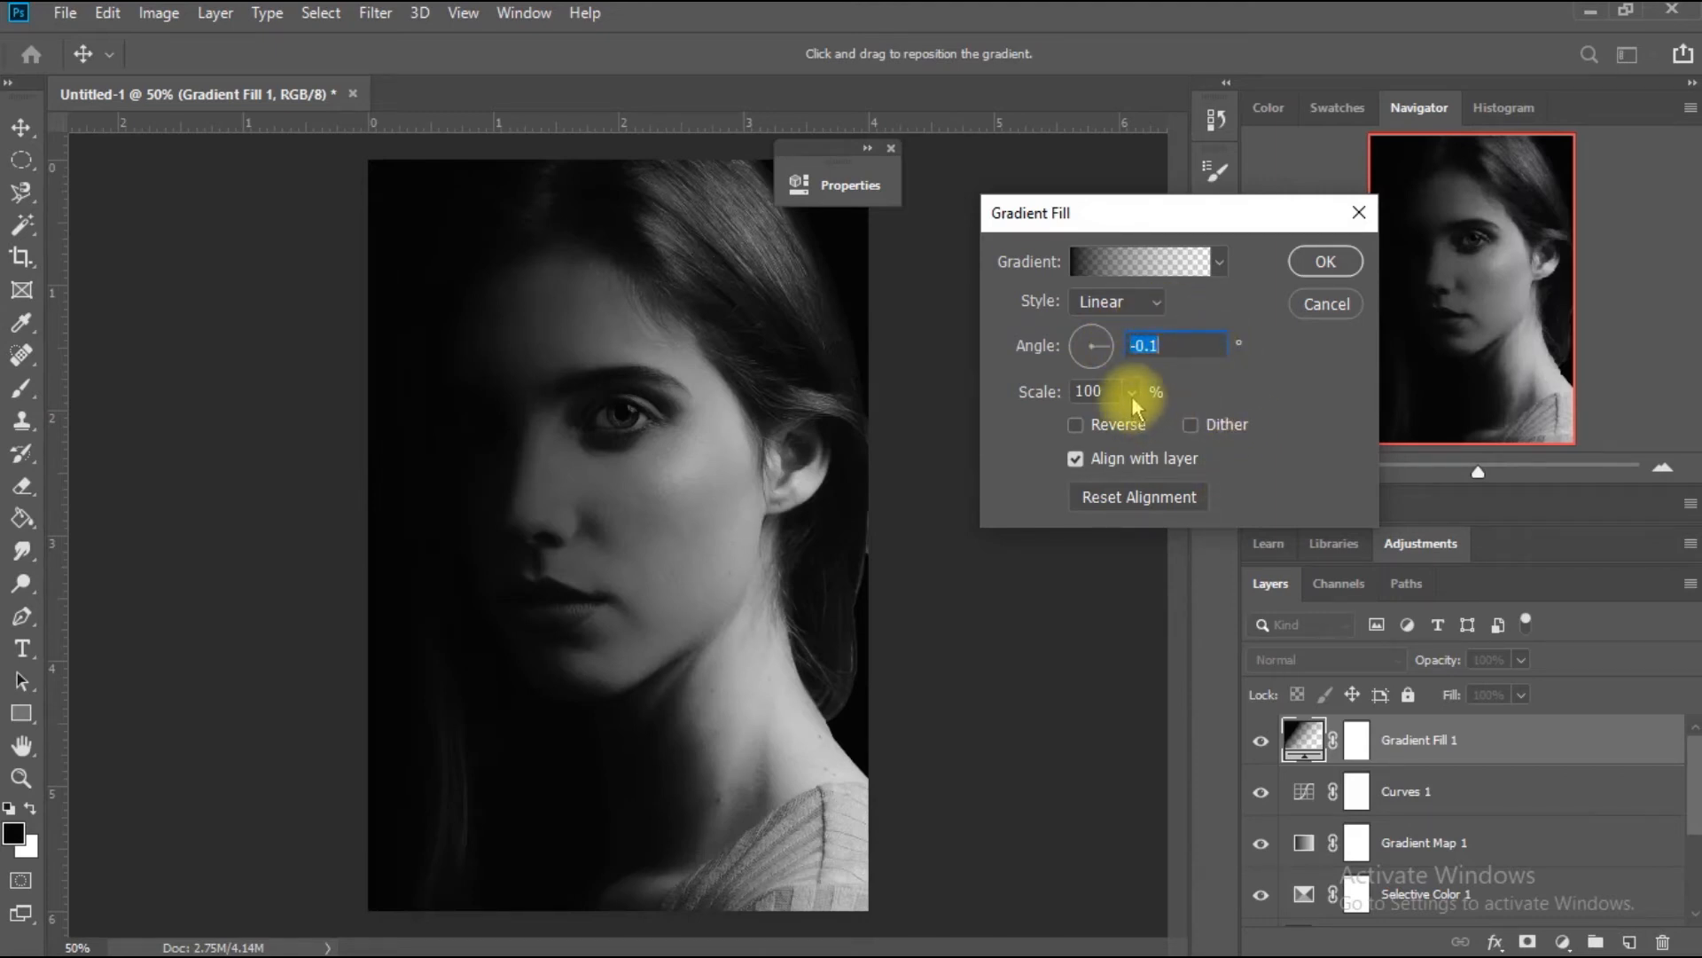
pyautogui.click(1323, 263)
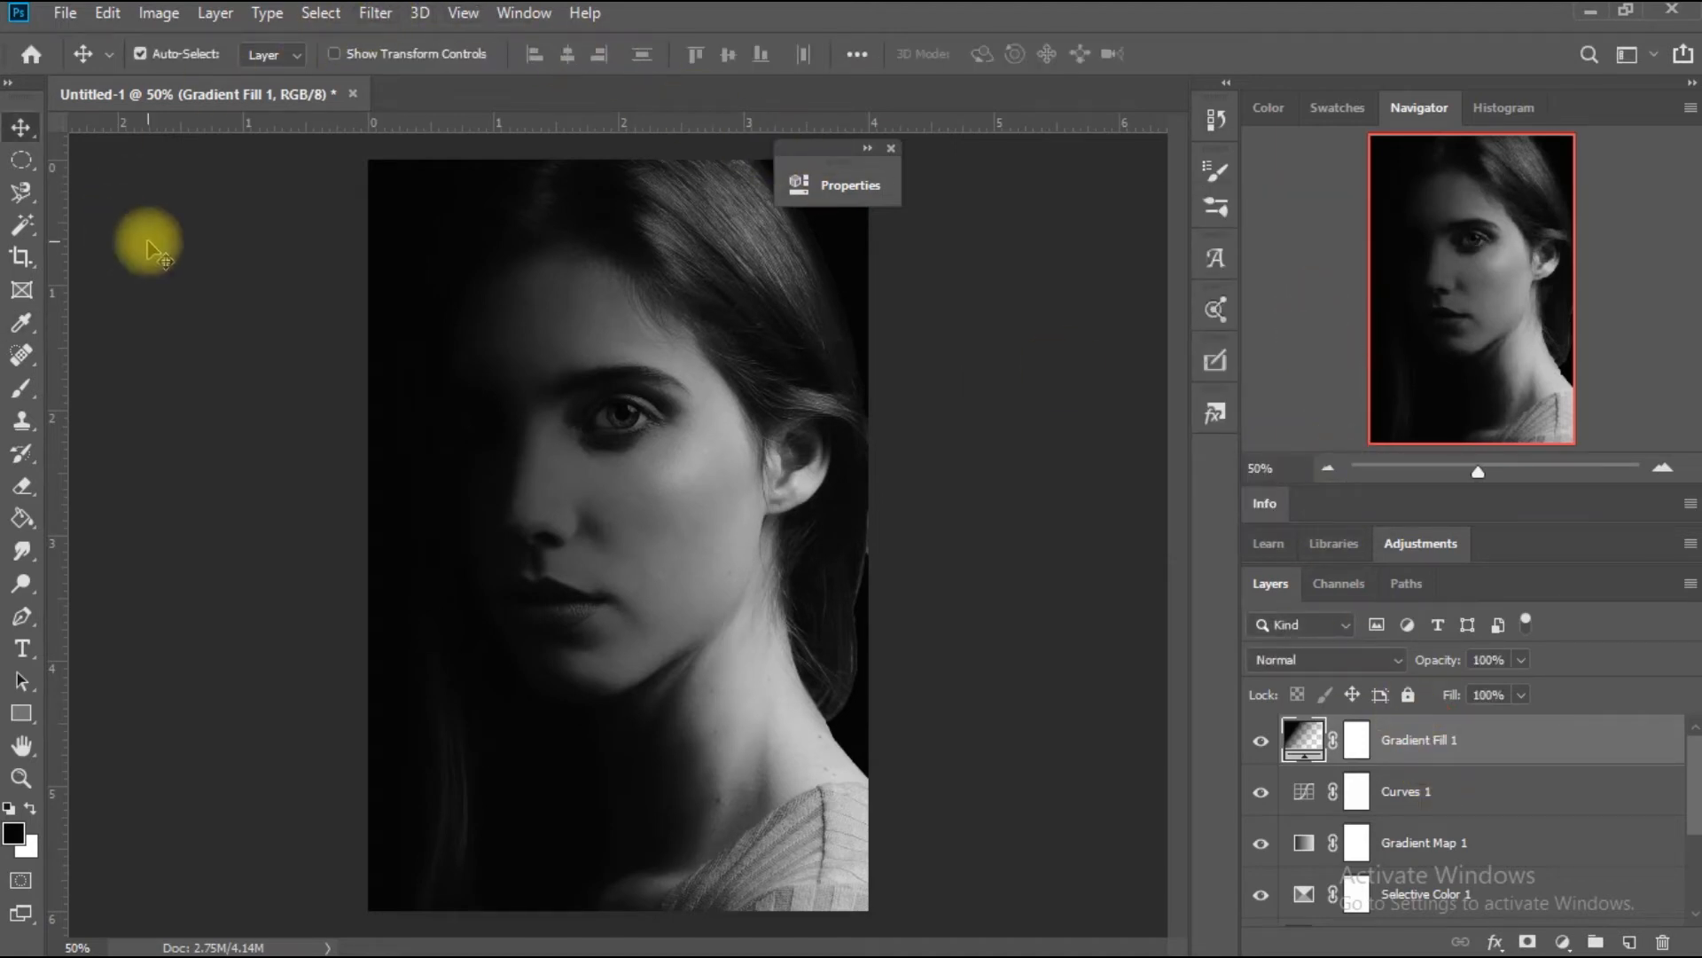
# Paint black over the forehead and face on the Gradient Fill mask with a soft 401 px brush at 33% opacity.
pyautogui.click(1357, 740)
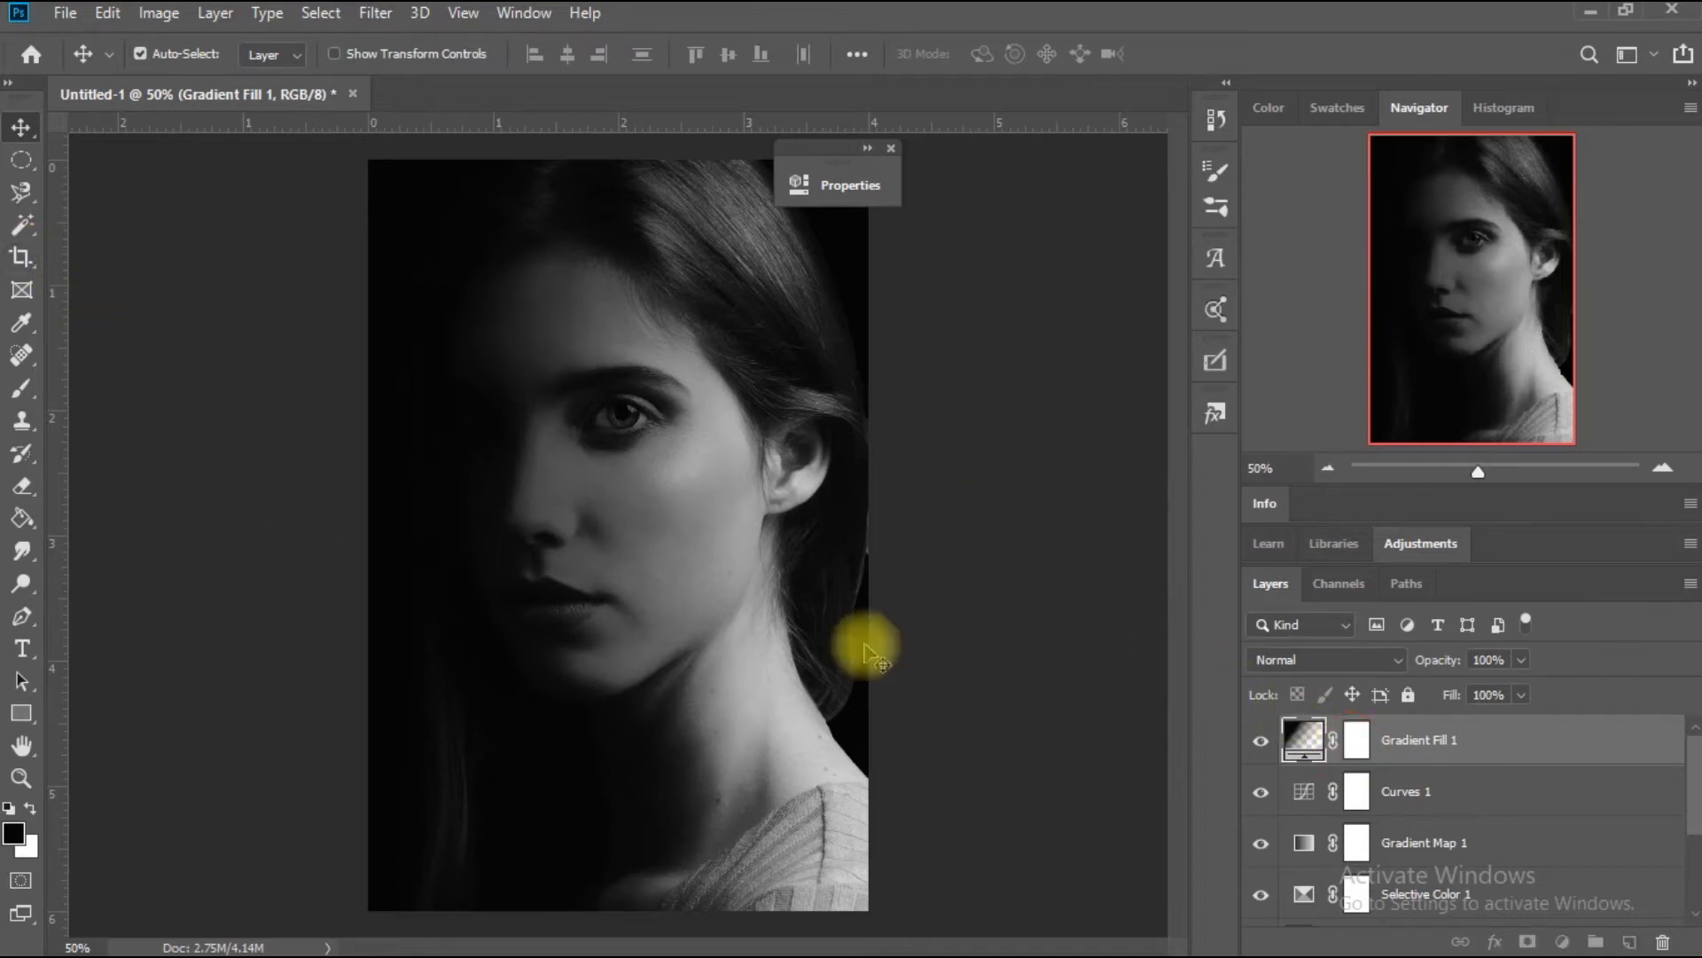
pyautogui.click(27, 391)
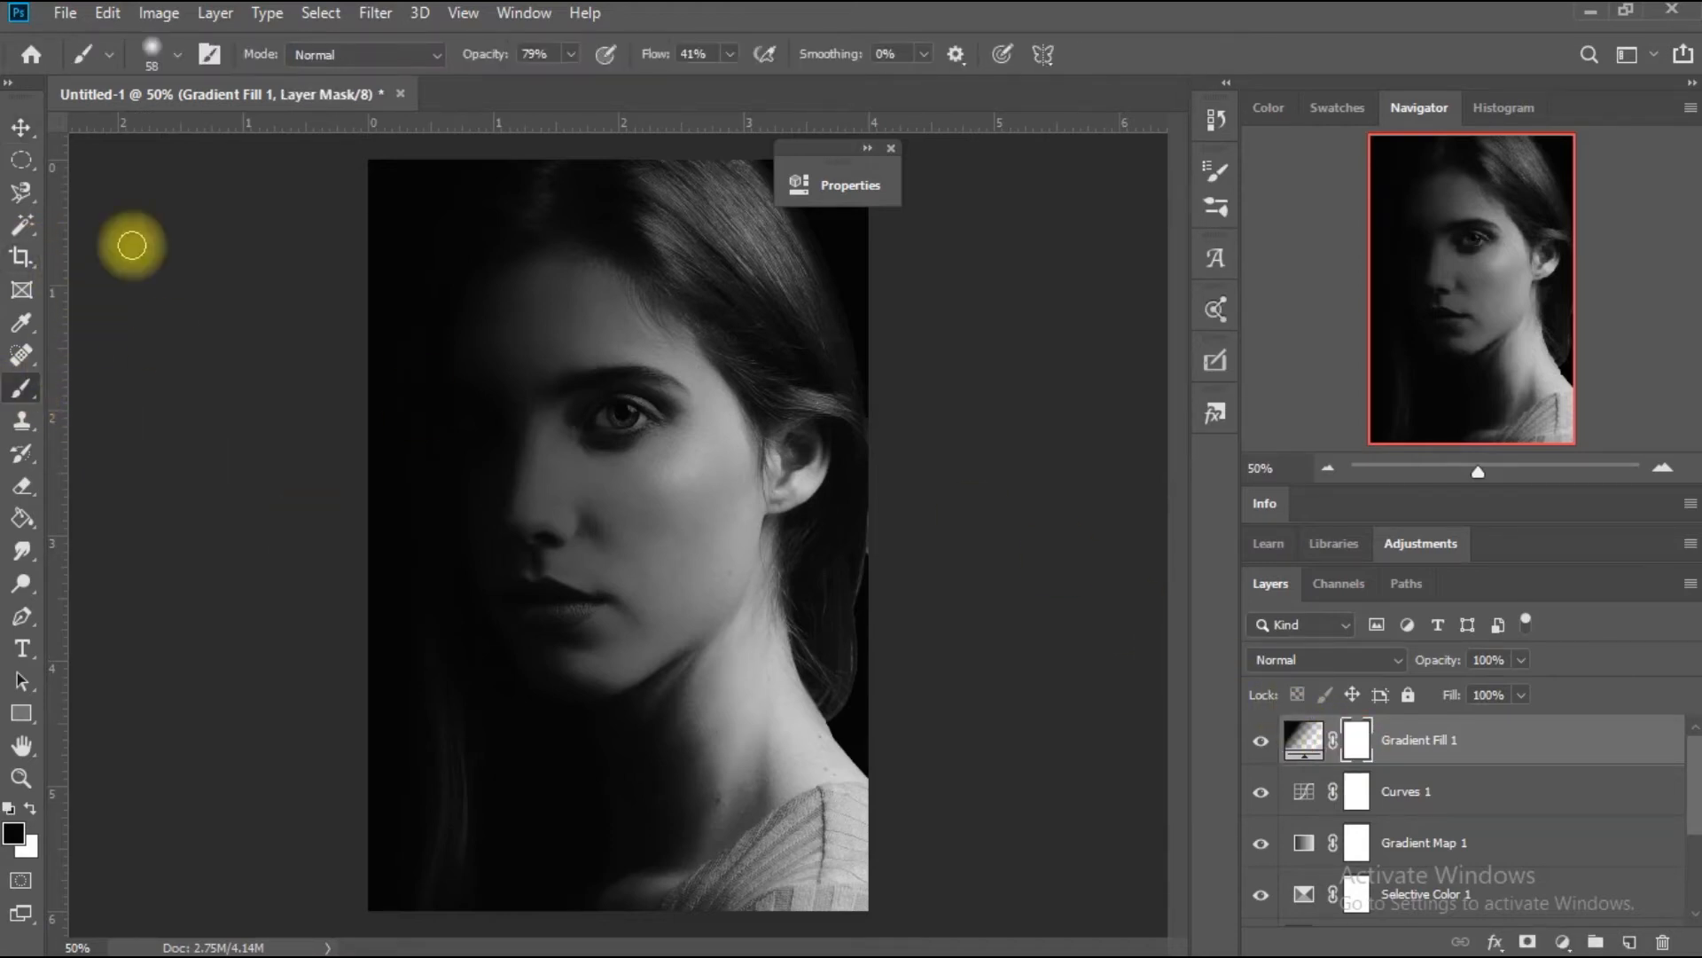
pyautogui.click(177, 56)
pyautogui.moveTo(191, 126); pyautogui.dragTo(259, 140)
pyautogui.click(571, 54)
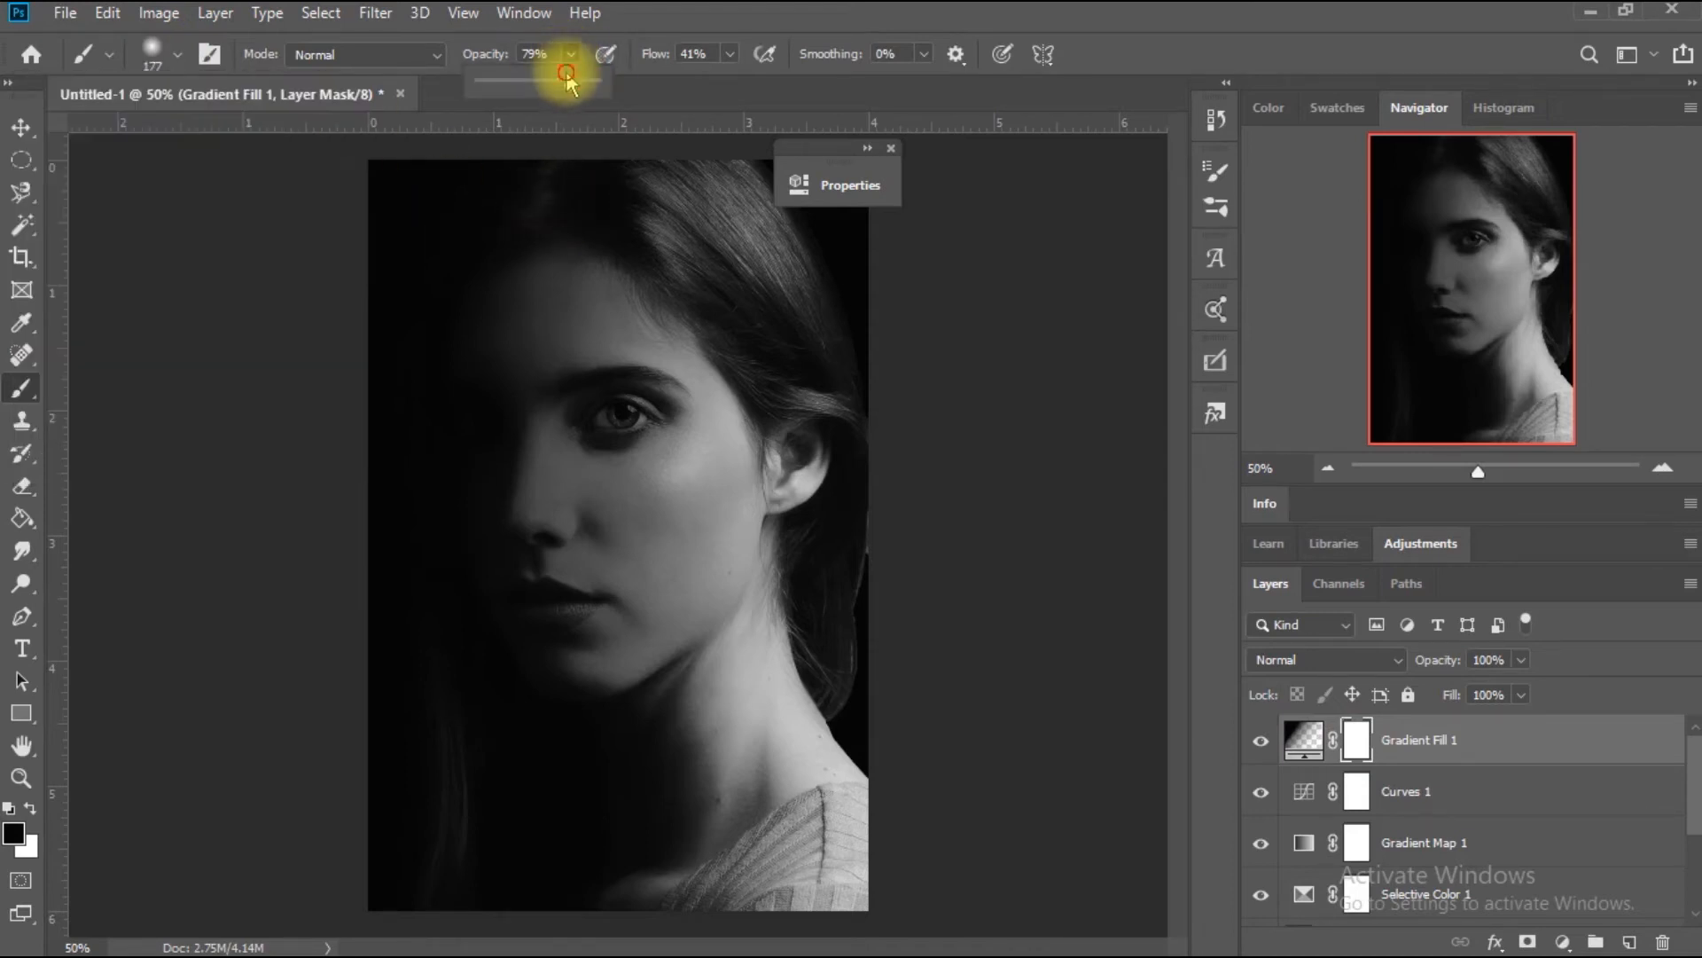
pyautogui.click(514, 81)
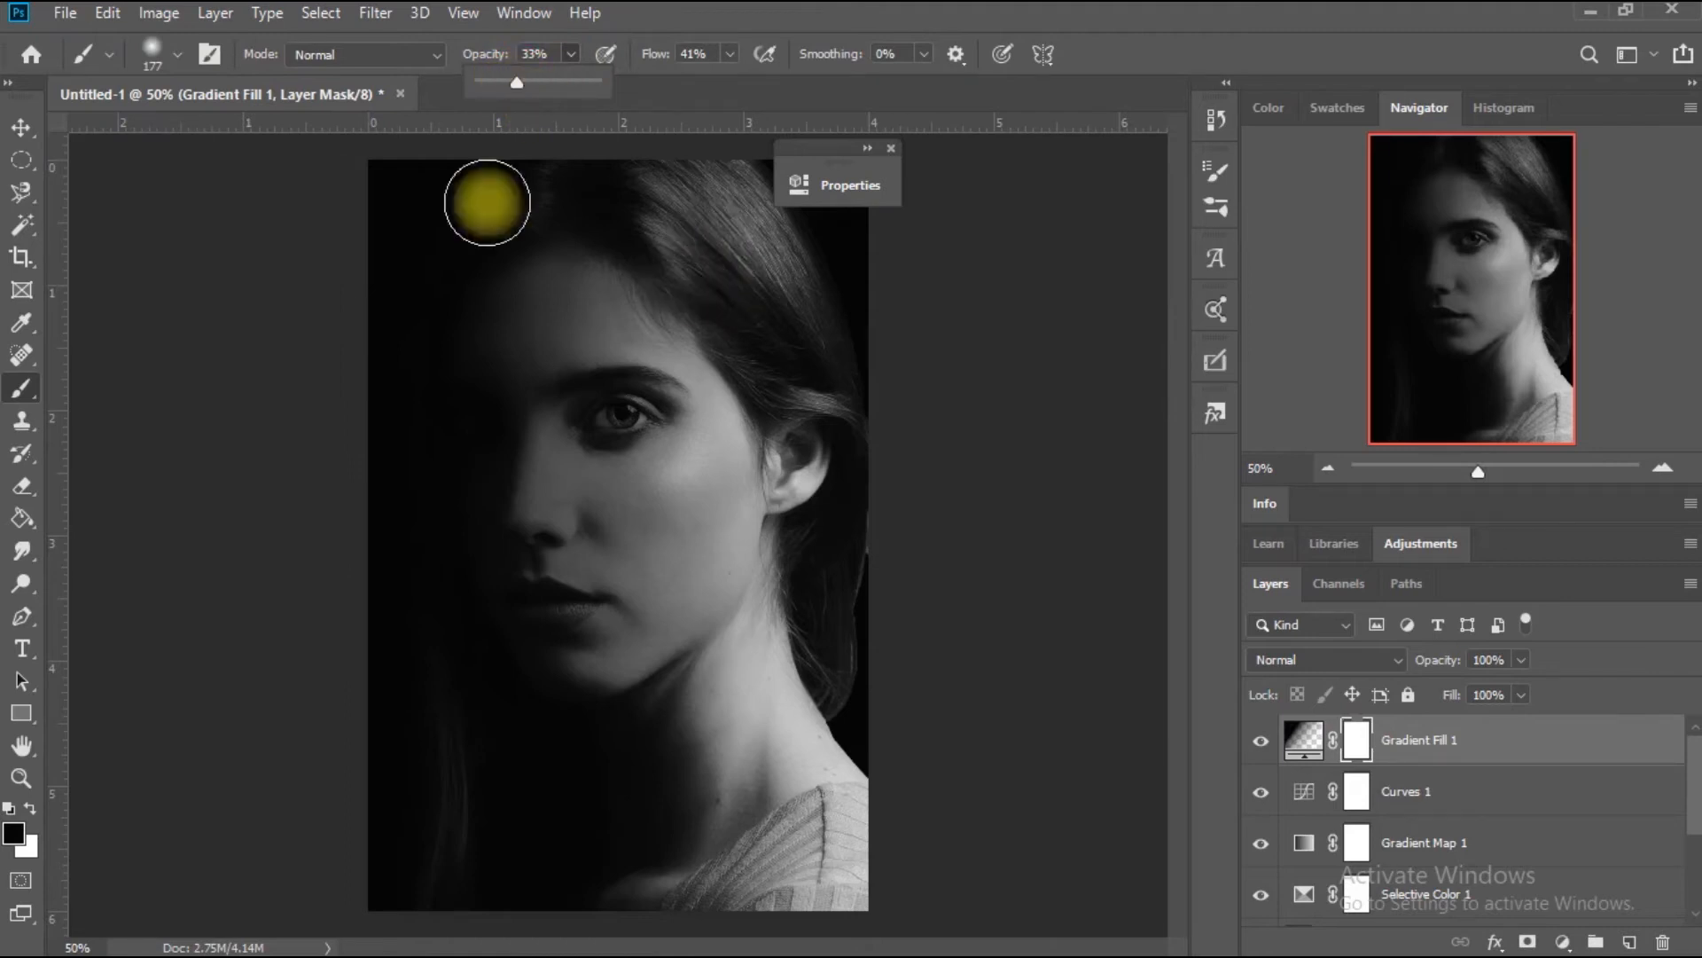
pyautogui.click(178, 54)
pyautogui.moveTo(239, 137); pyautogui.dragTo(274, 140)
pyautogui.moveTo(678, 265)
pyautogui.mouseDown()
pyautogui.moveTo(756, 826)
pyautogui.moveTo(743, 855)
pyautogui.moveTo(716, 412)
pyautogui.moveTo(564, 579)
pyautogui.mouseUp()
# Raise the brush opacity to 53% and paint over the shadowed eye and nose on the Gradient Fill mask.
pyautogui.click(571, 54)
pyautogui.click(547, 82)
pyautogui.click(480, 399)
pyautogui.moveTo(481, 399)
pyautogui.mouseDown()
pyautogui.moveTo(535, 515)
pyautogui.moveTo(544, 373)
pyautogui.moveTo(588, 414)
pyautogui.moveTo(609, 497)
pyautogui.mouseUp()
pyautogui.press('v')
# Create a new top layer and fill it with 50% Gray in Normal mode at 100% opacity.
pyautogui.click(1630, 941)
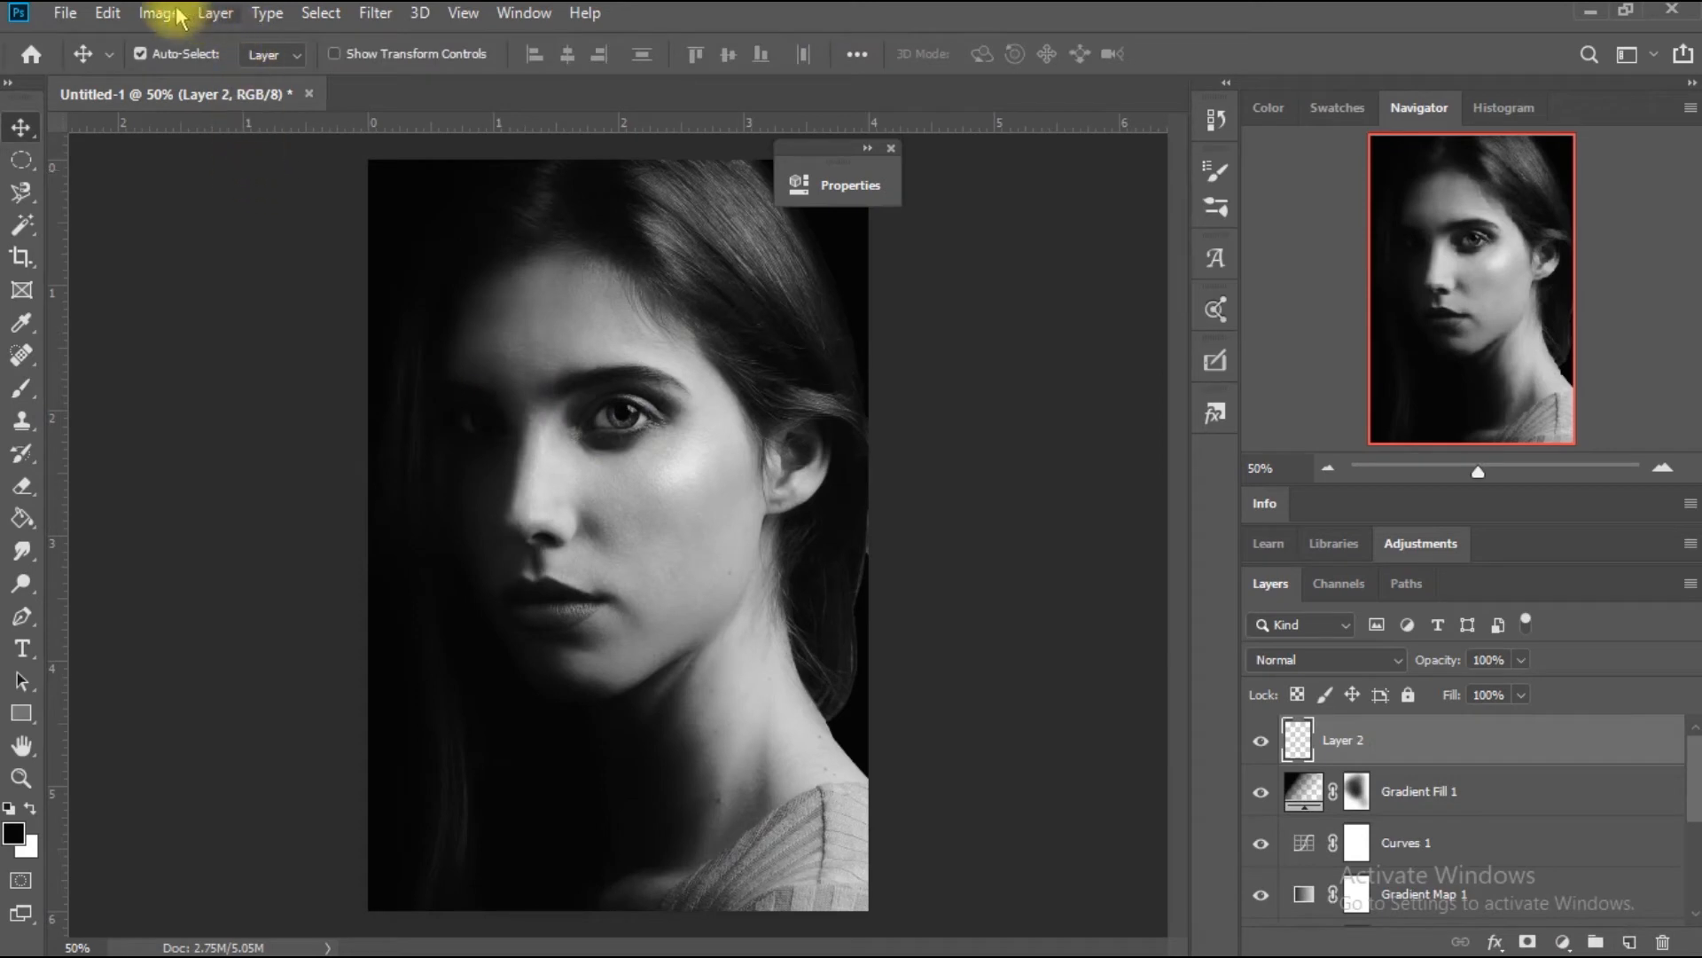
pyautogui.click(104, 14)
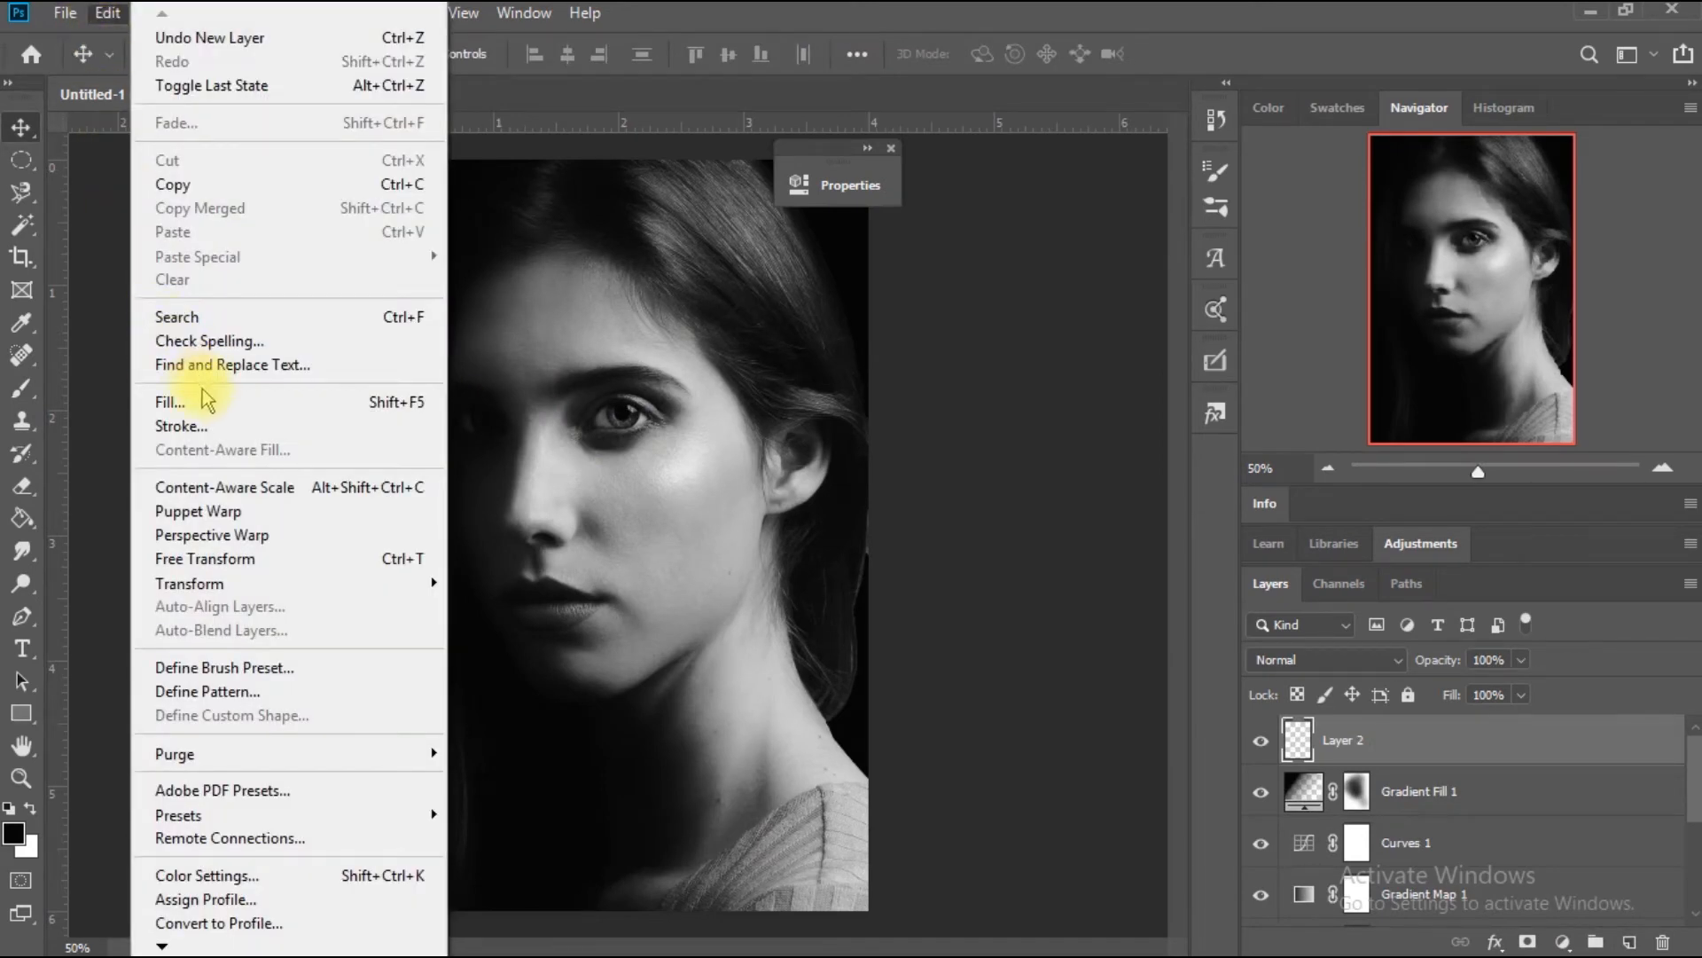
pyautogui.click(204, 401)
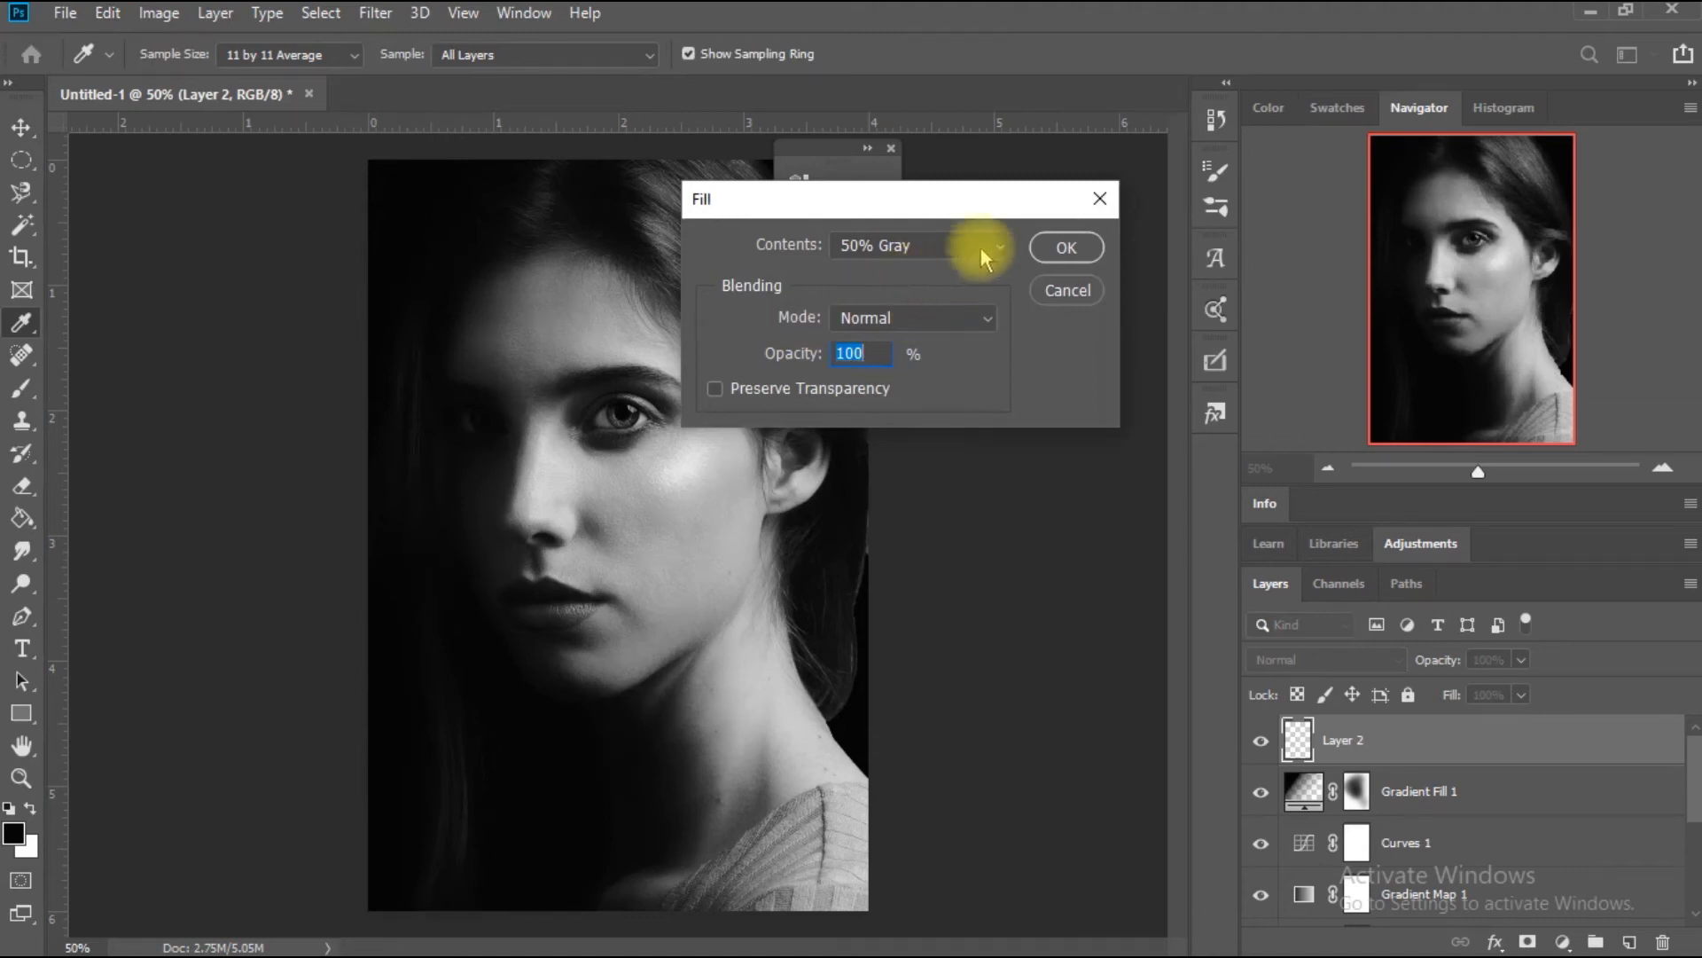
pyautogui.click(1057, 257)
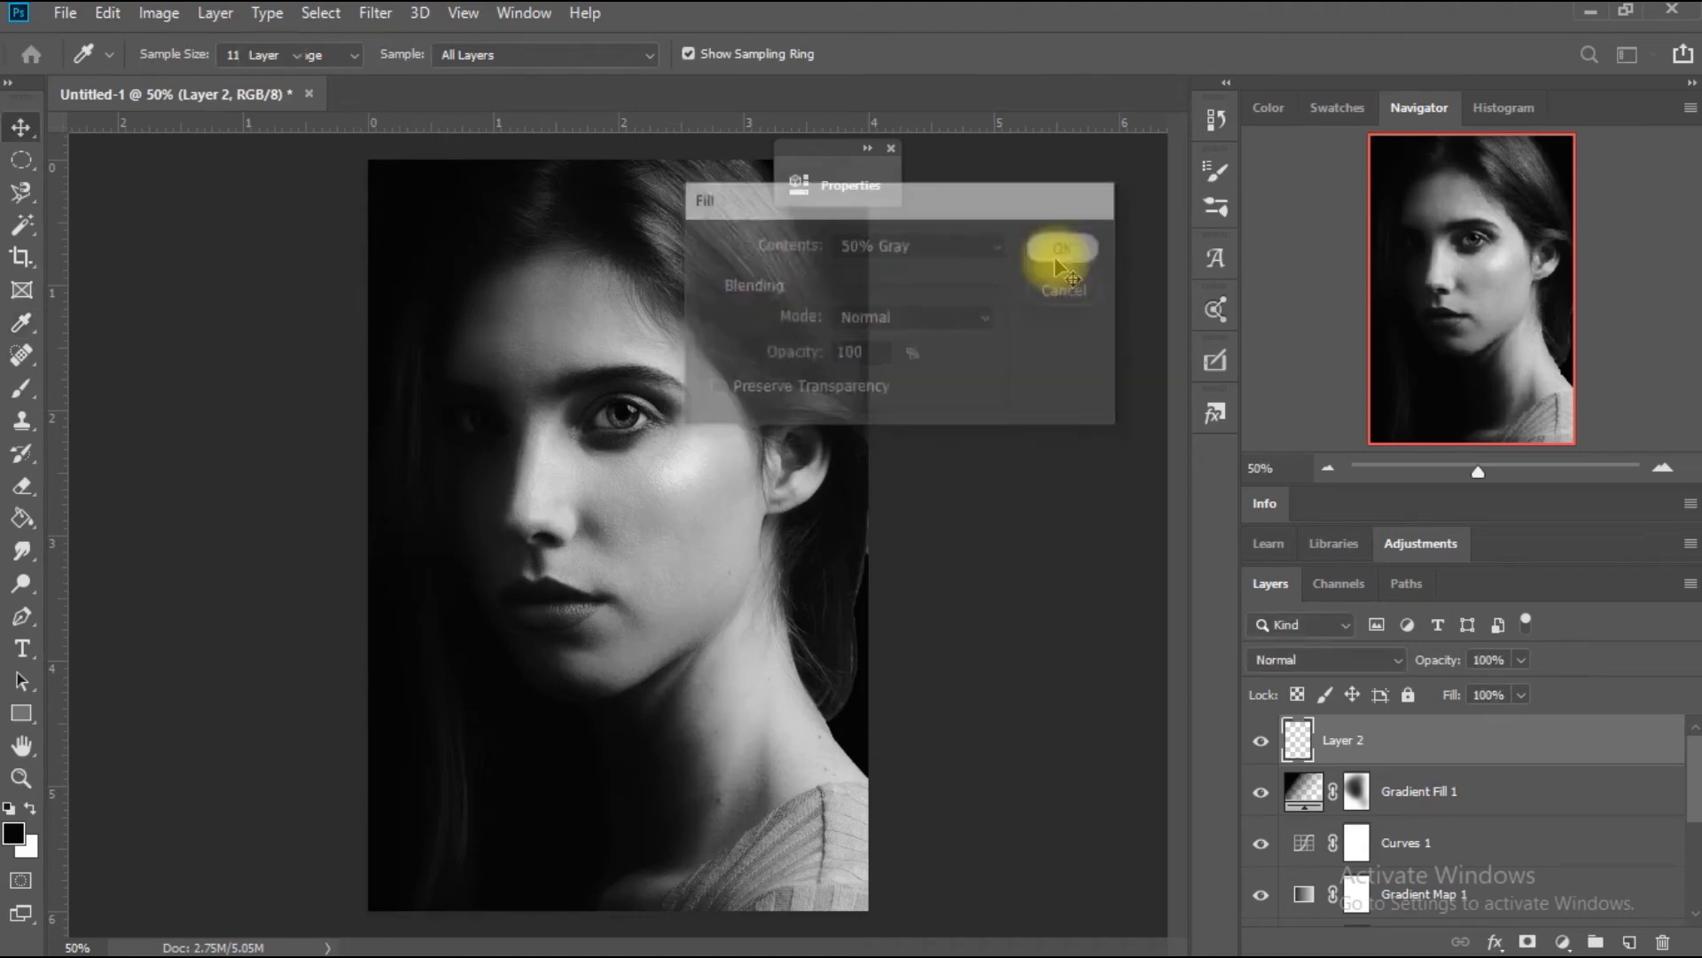
# Lower the gray layer's fill to 18% and close the floating Properties panel.
pyautogui.click(1519, 697)
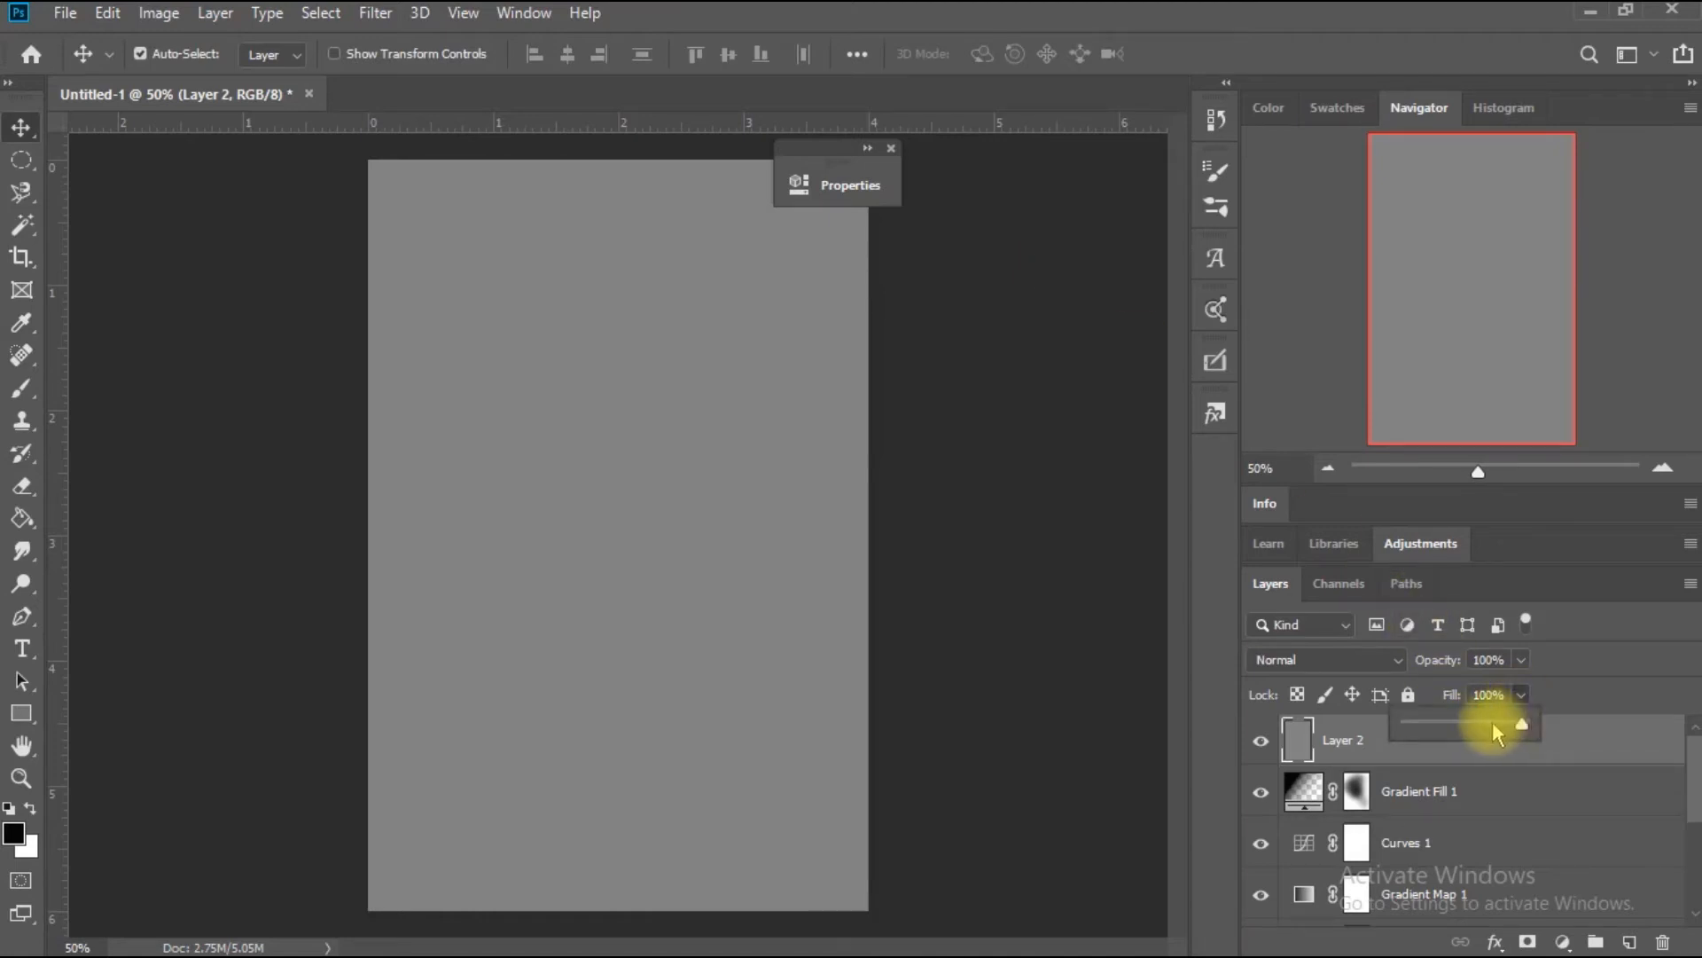
pyautogui.moveTo(1458, 723); pyautogui.dragTo(1448, 725)
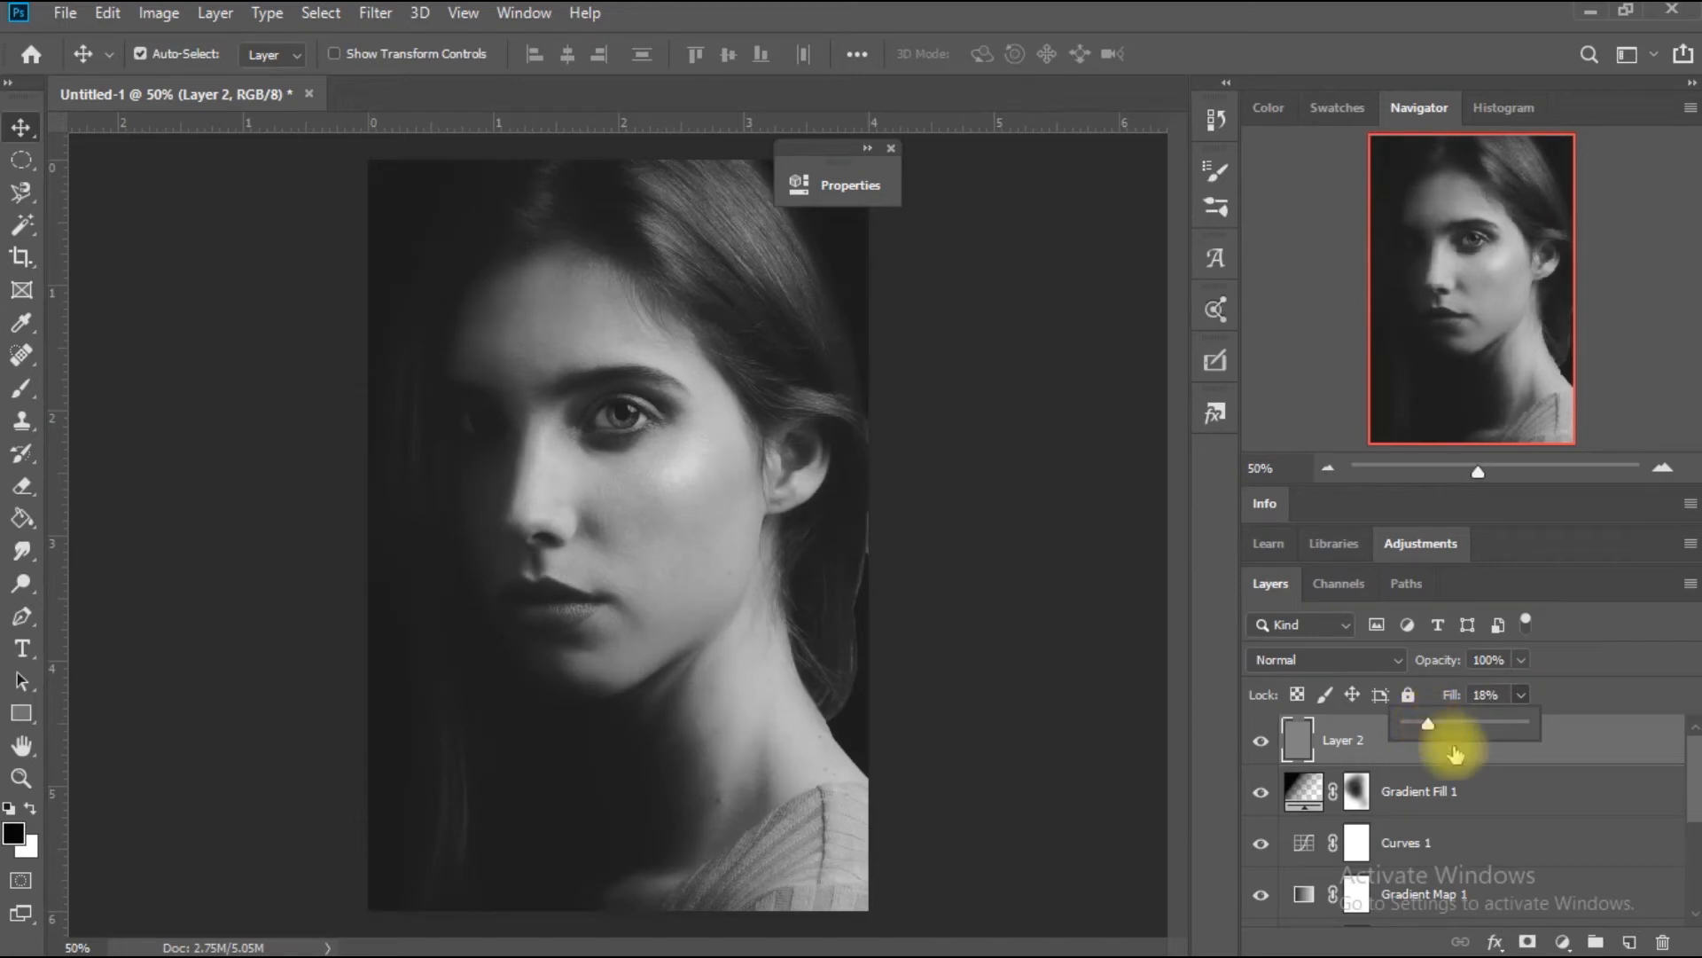
pyautogui.click(891, 148)
pyautogui.click(891, 148)
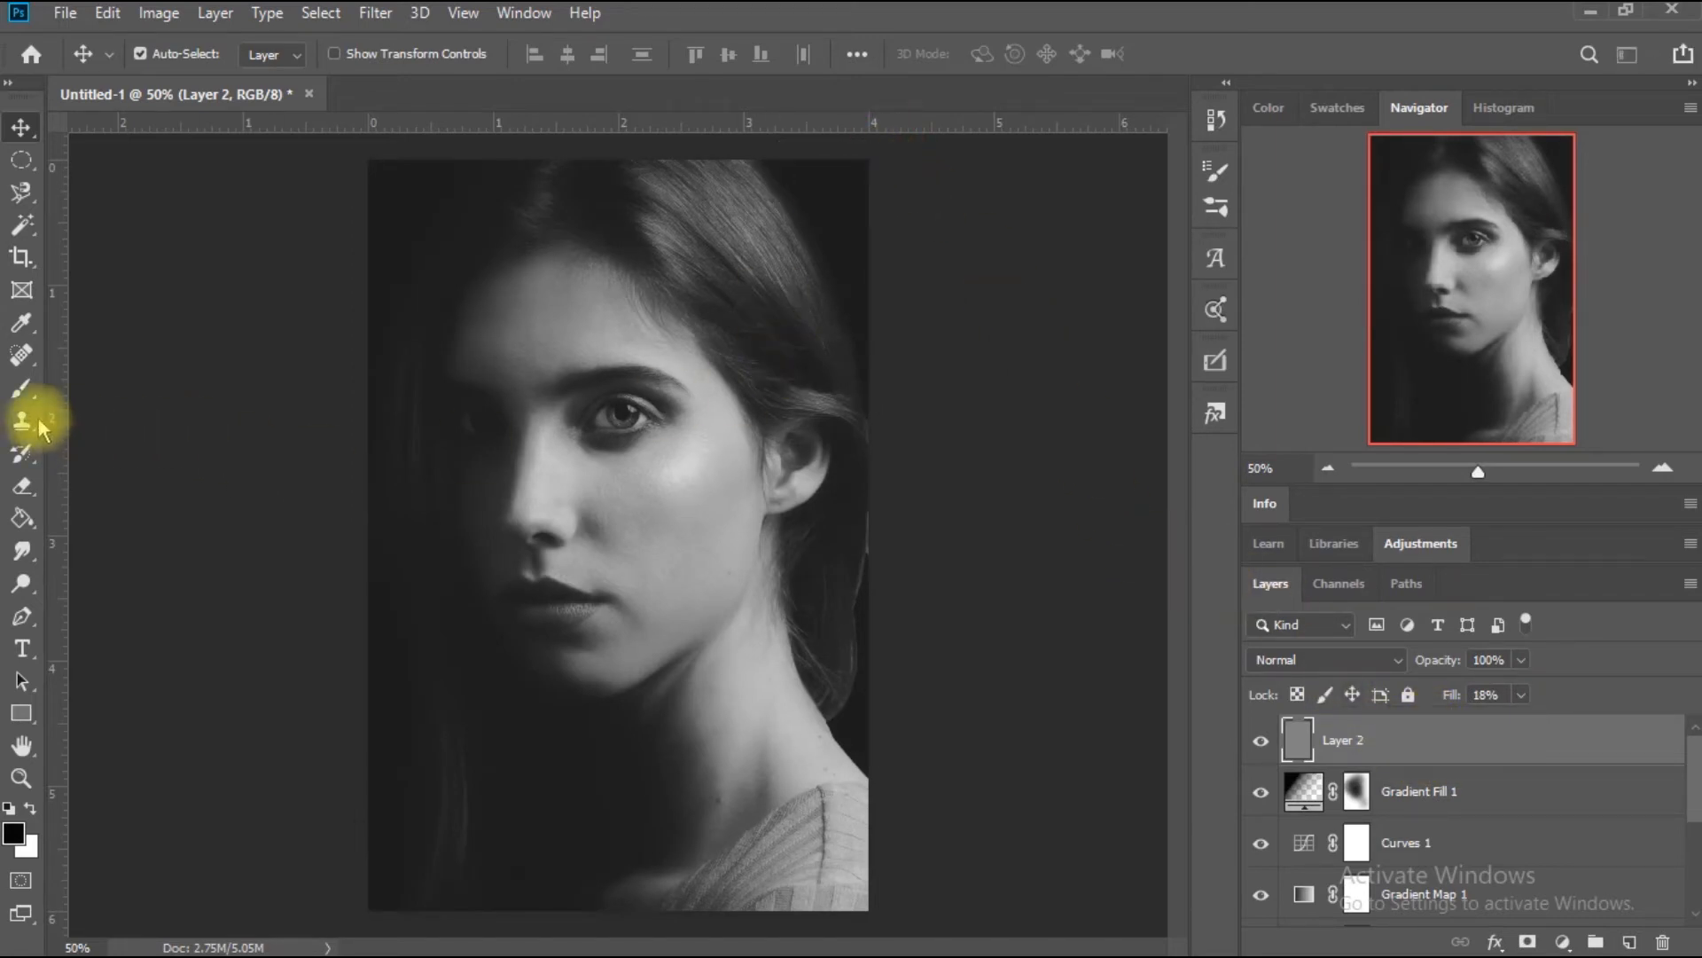
# Dodge the lit cheek below the eye on the gray layer with a 23 px Midtones brush at 37% exposure.
pyautogui.click(21, 388)
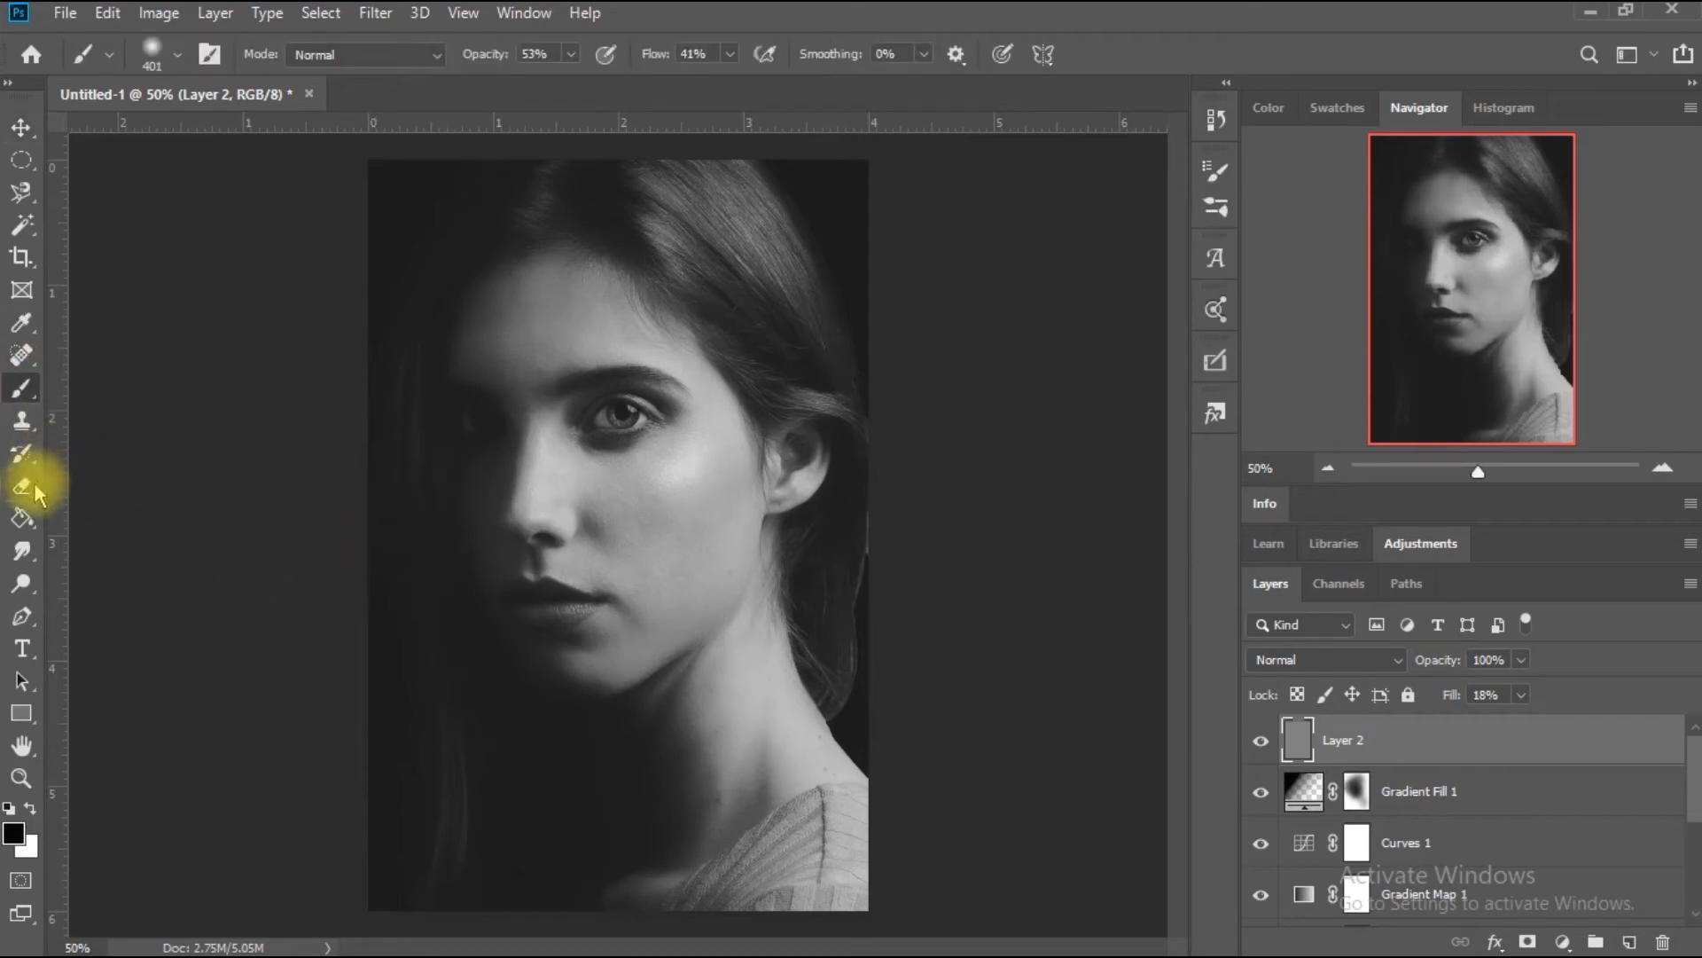
pyautogui.rightClick(26, 582)
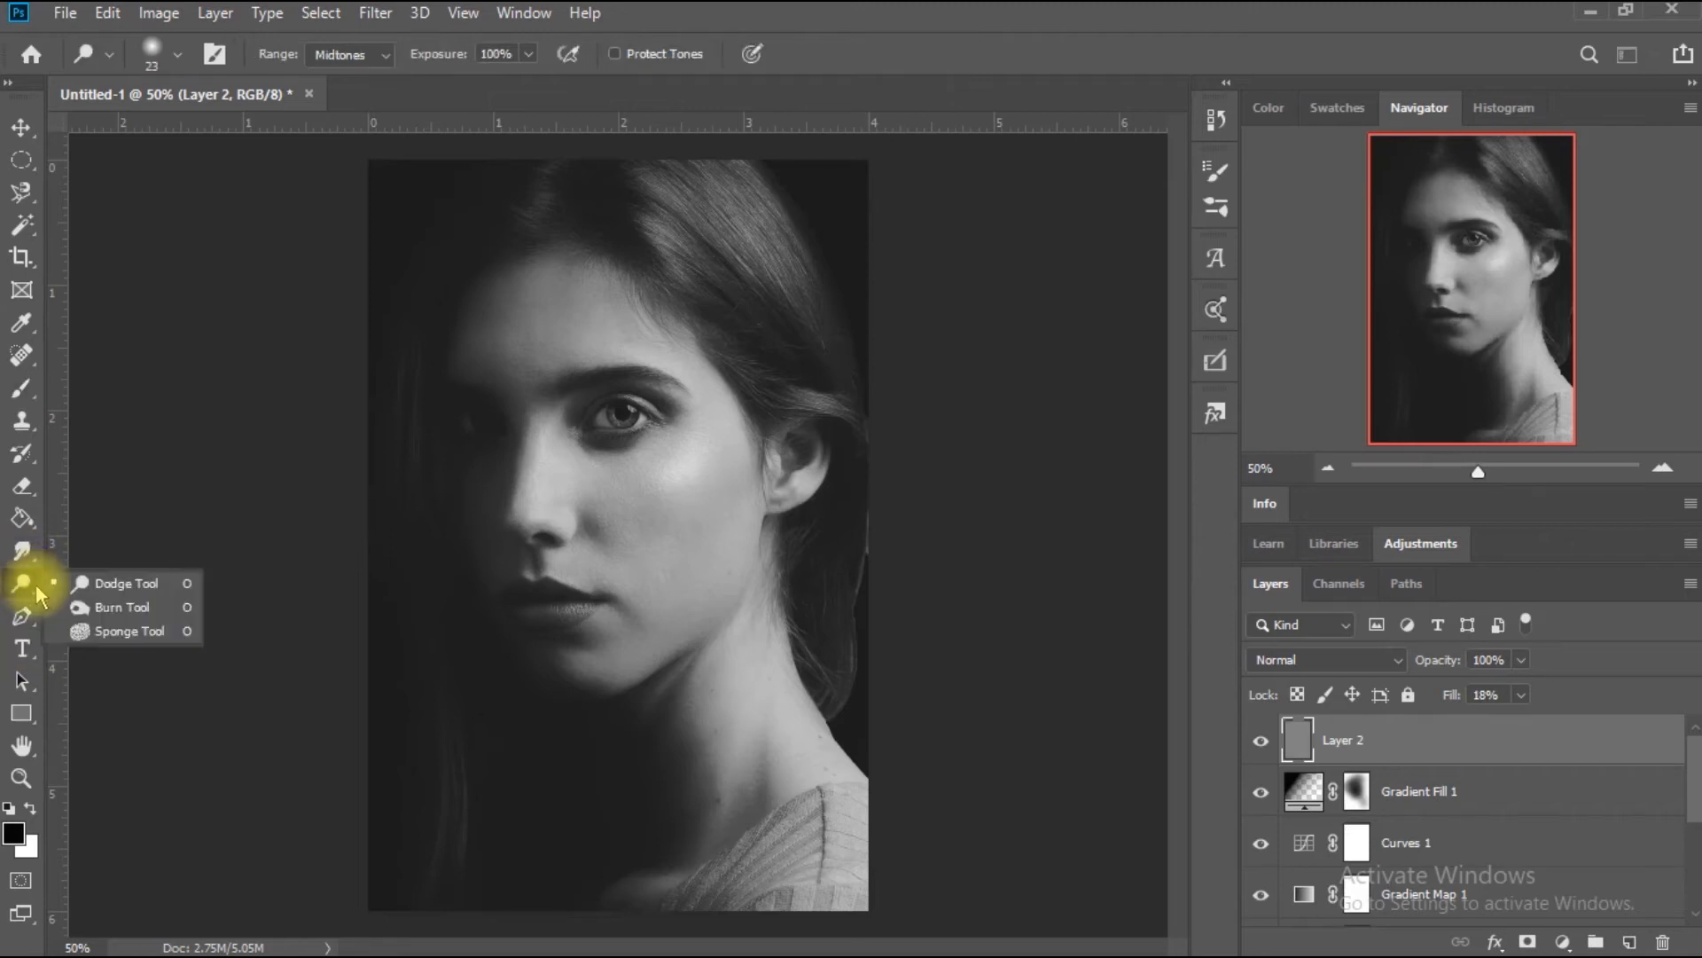
pyautogui.click(105, 578)
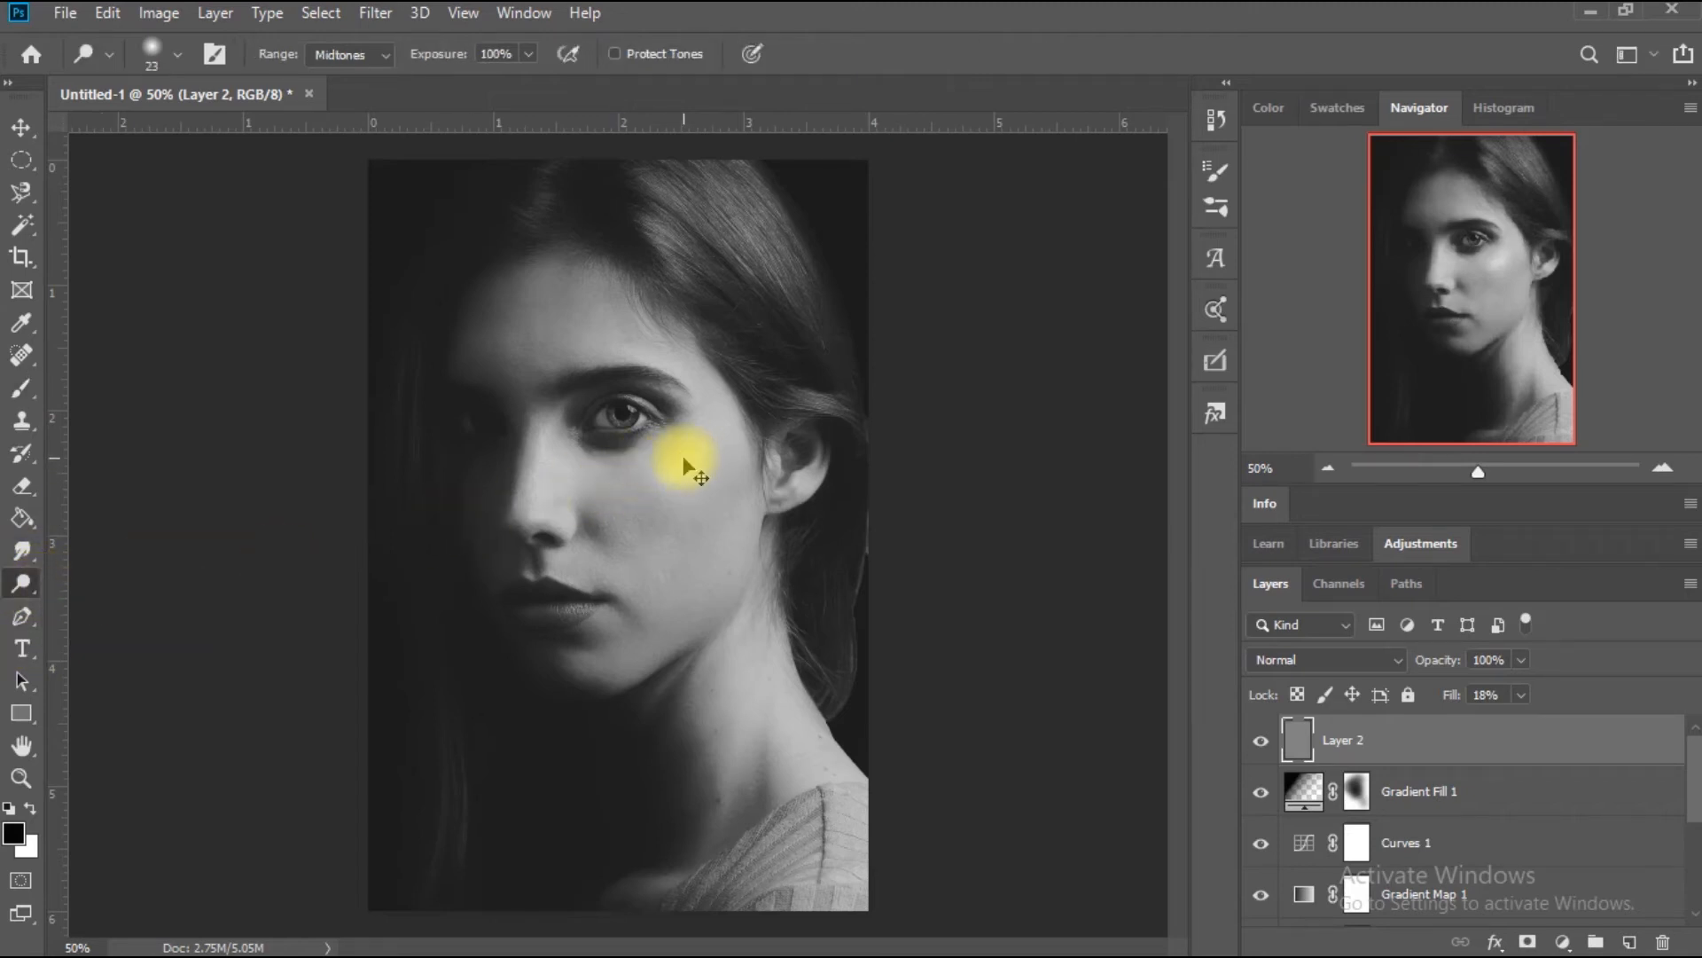
pyautogui.hotkey('ctrl', '+')
pyautogui.hotkey('ctrl', '+')
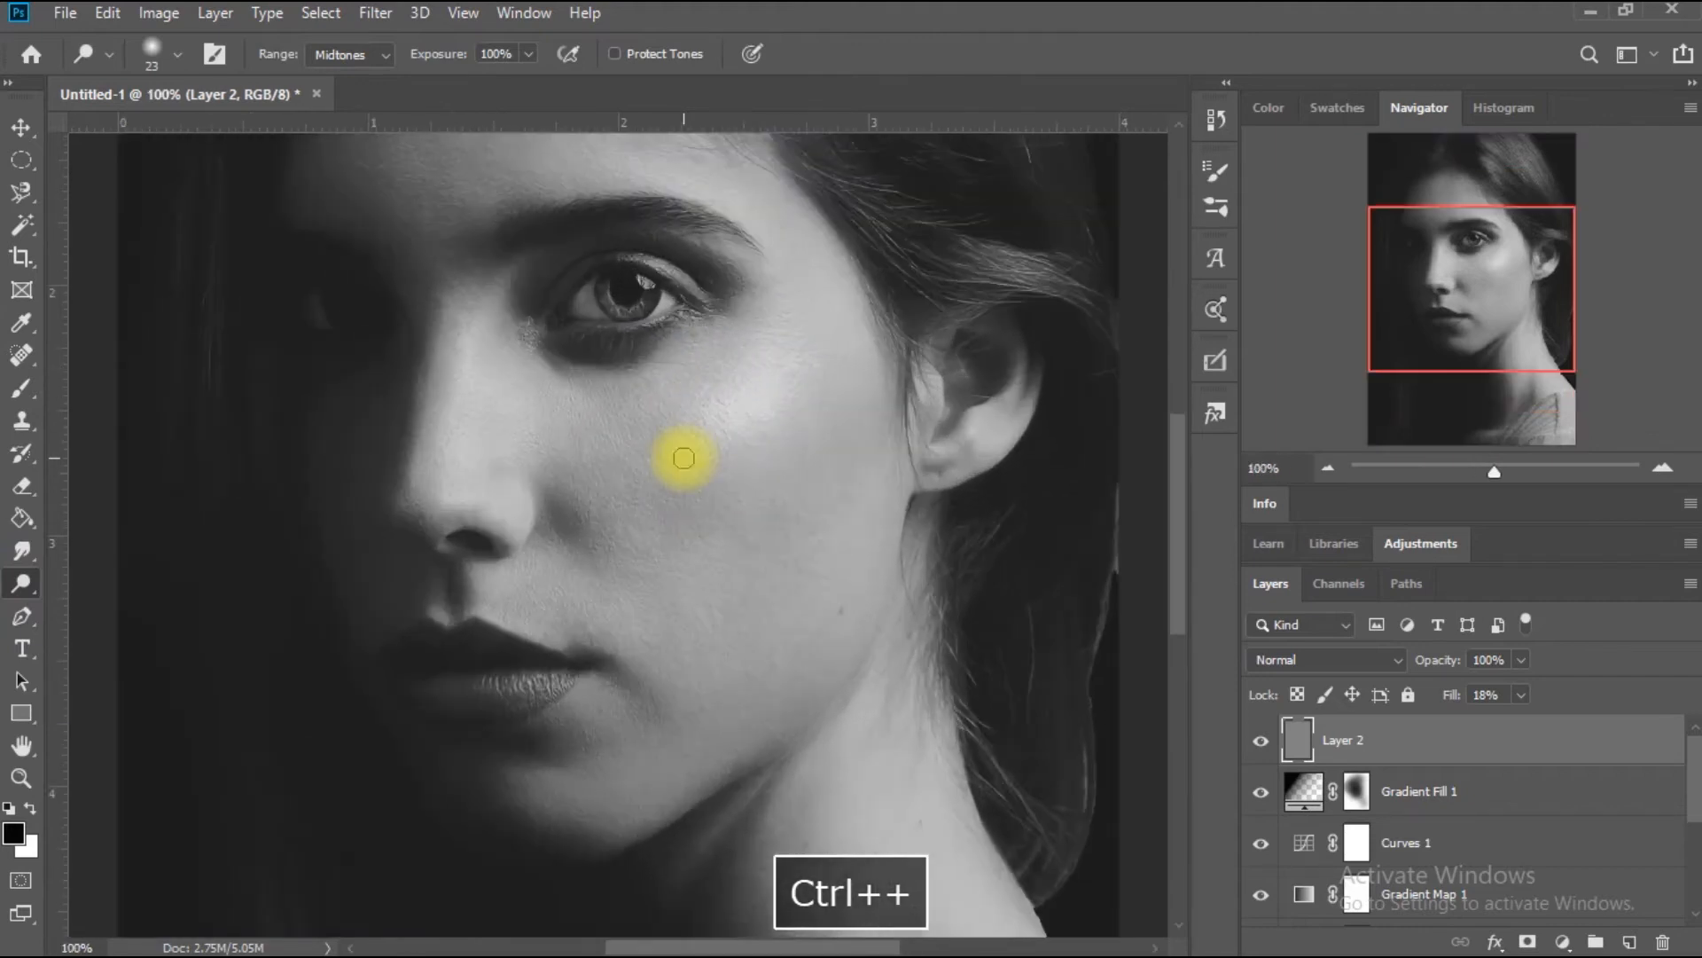
pyautogui.scroll(2, 679, 435)
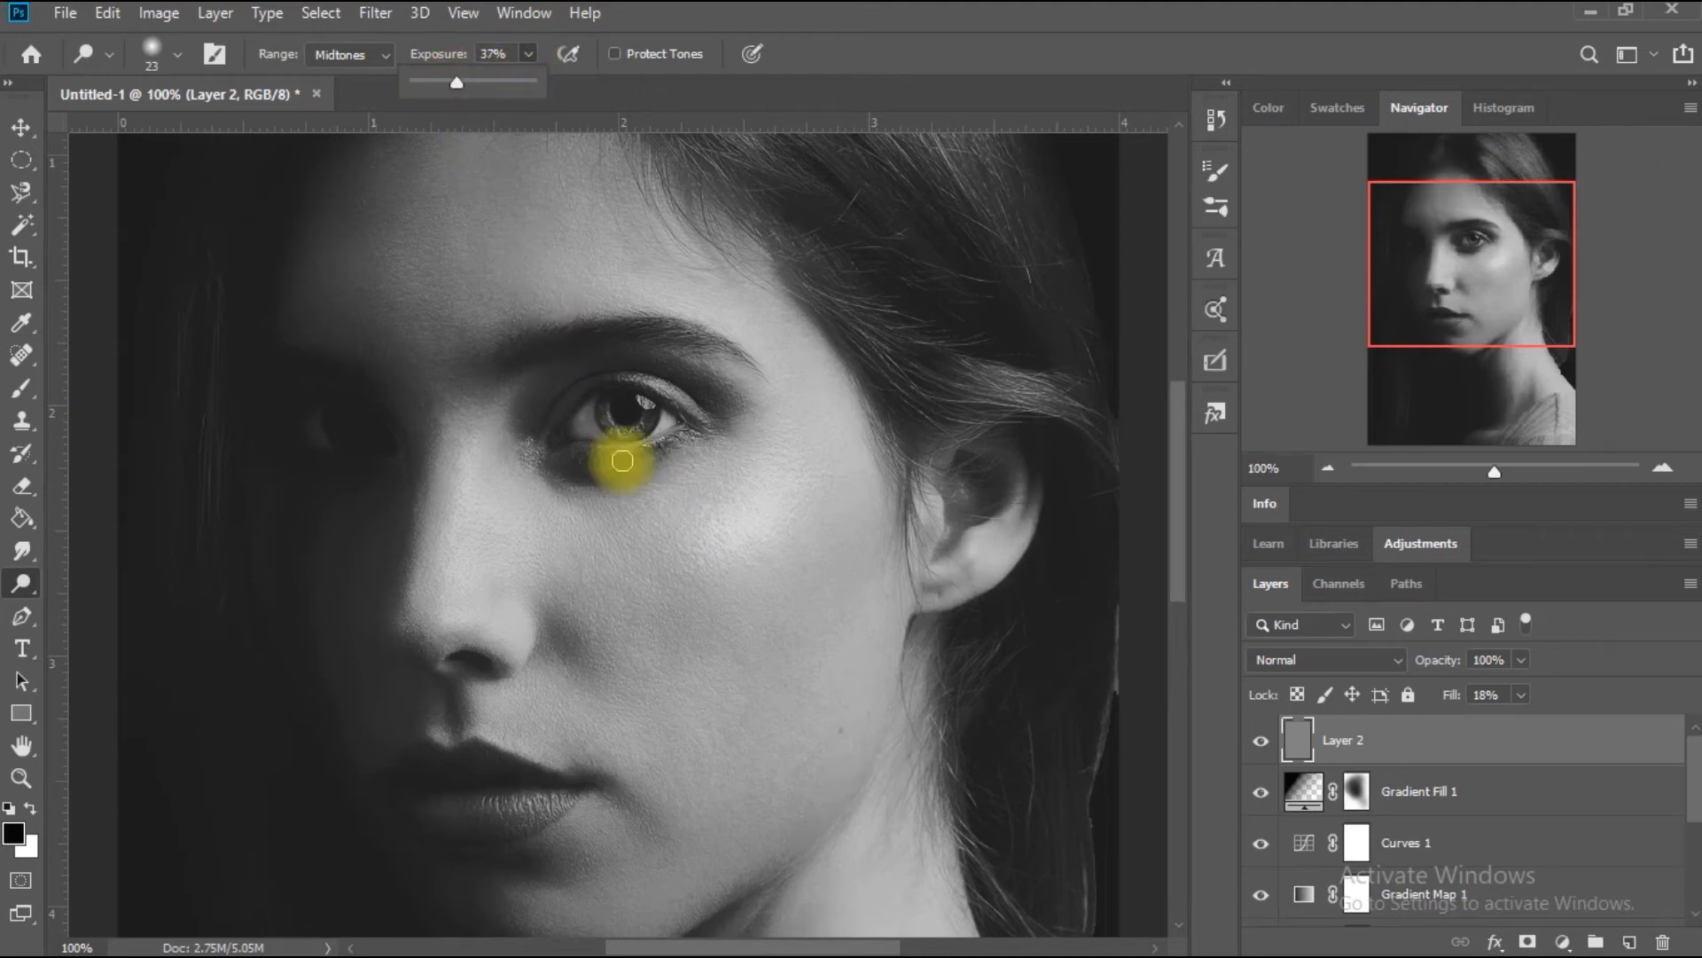
pyautogui.click(751, 494)
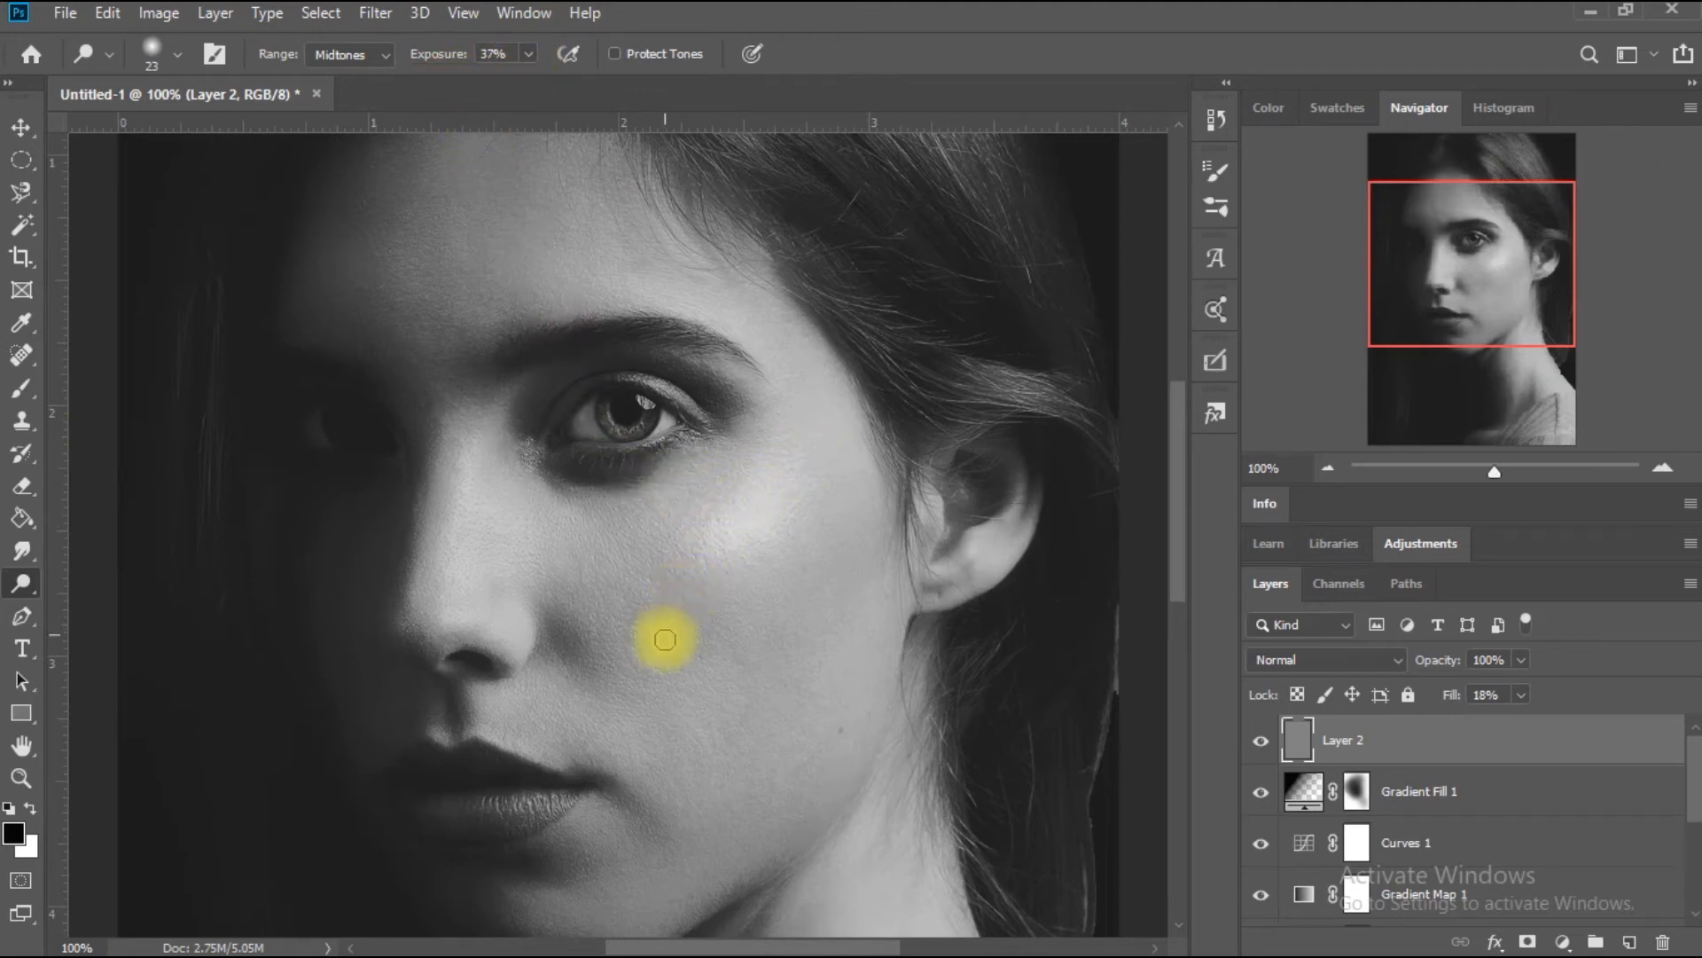
pyautogui.moveTo(672, 626); pyautogui.dragTo(735, 540)
pyautogui.moveTo(781, 475)
pyautogui.mouseDown()
pyautogui.moveTo(799, 419)
pyautogui.moveTo(800, 461)
pyautogui.mouseUp()
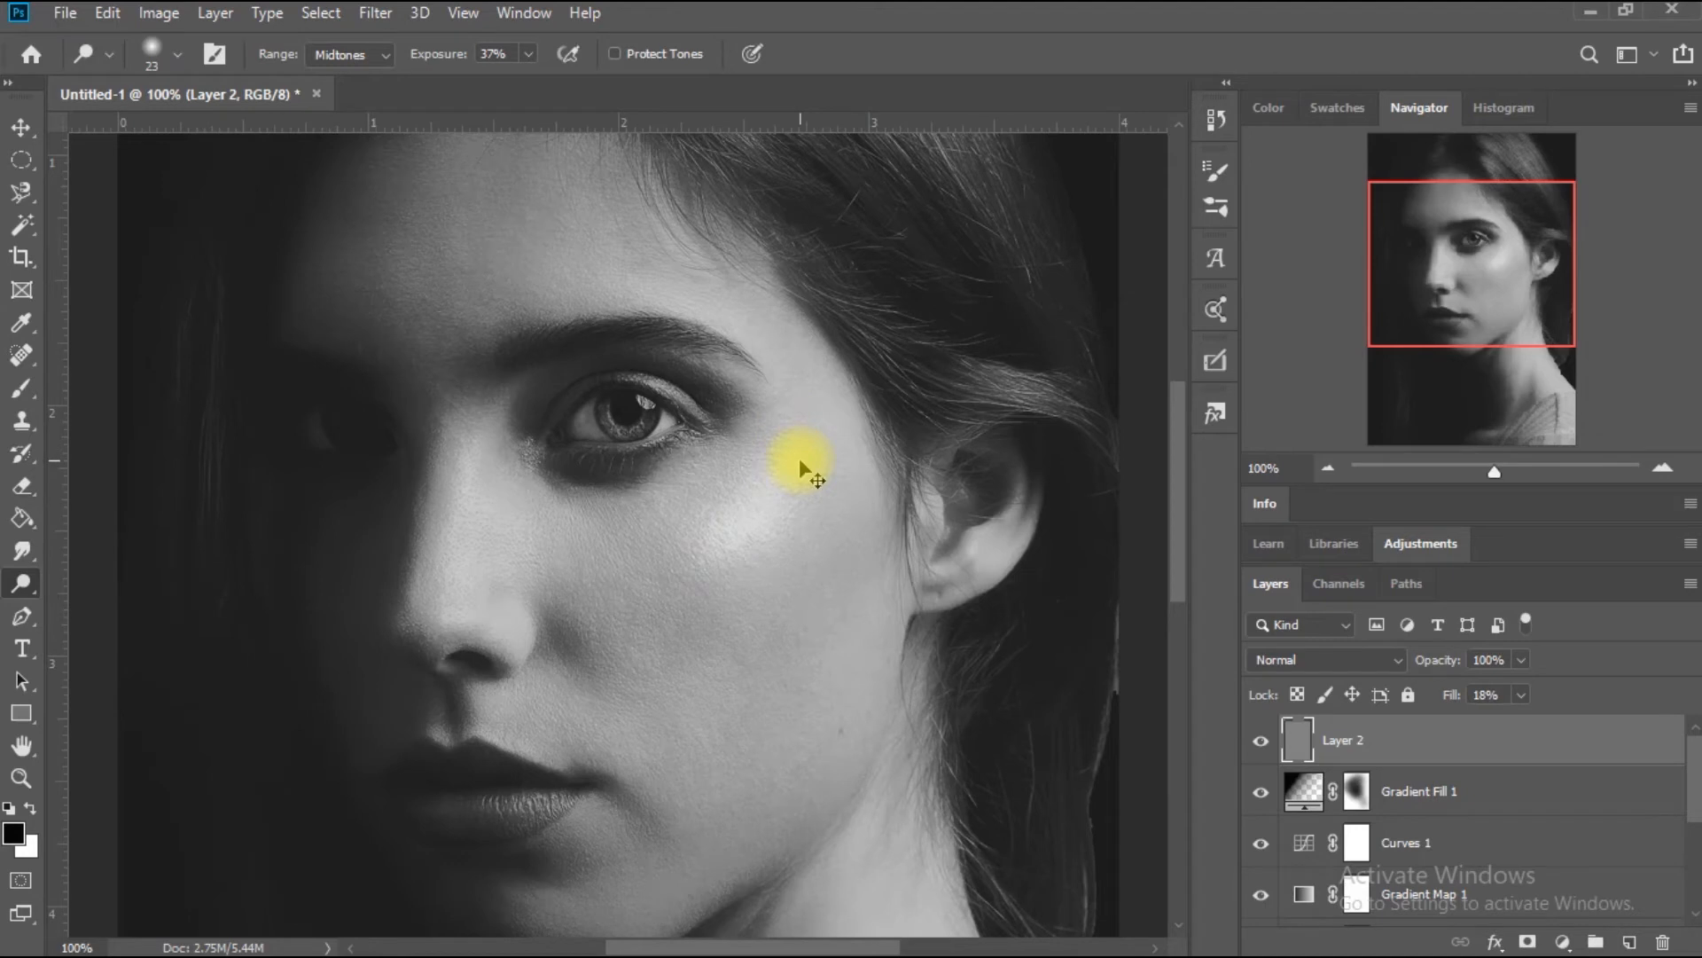
# Enlarge the Dodge brush to 73 px at 100% exposure and brighten the outer cheek on the gray layer.
pyautogui.hotkey('ctrl', '-')
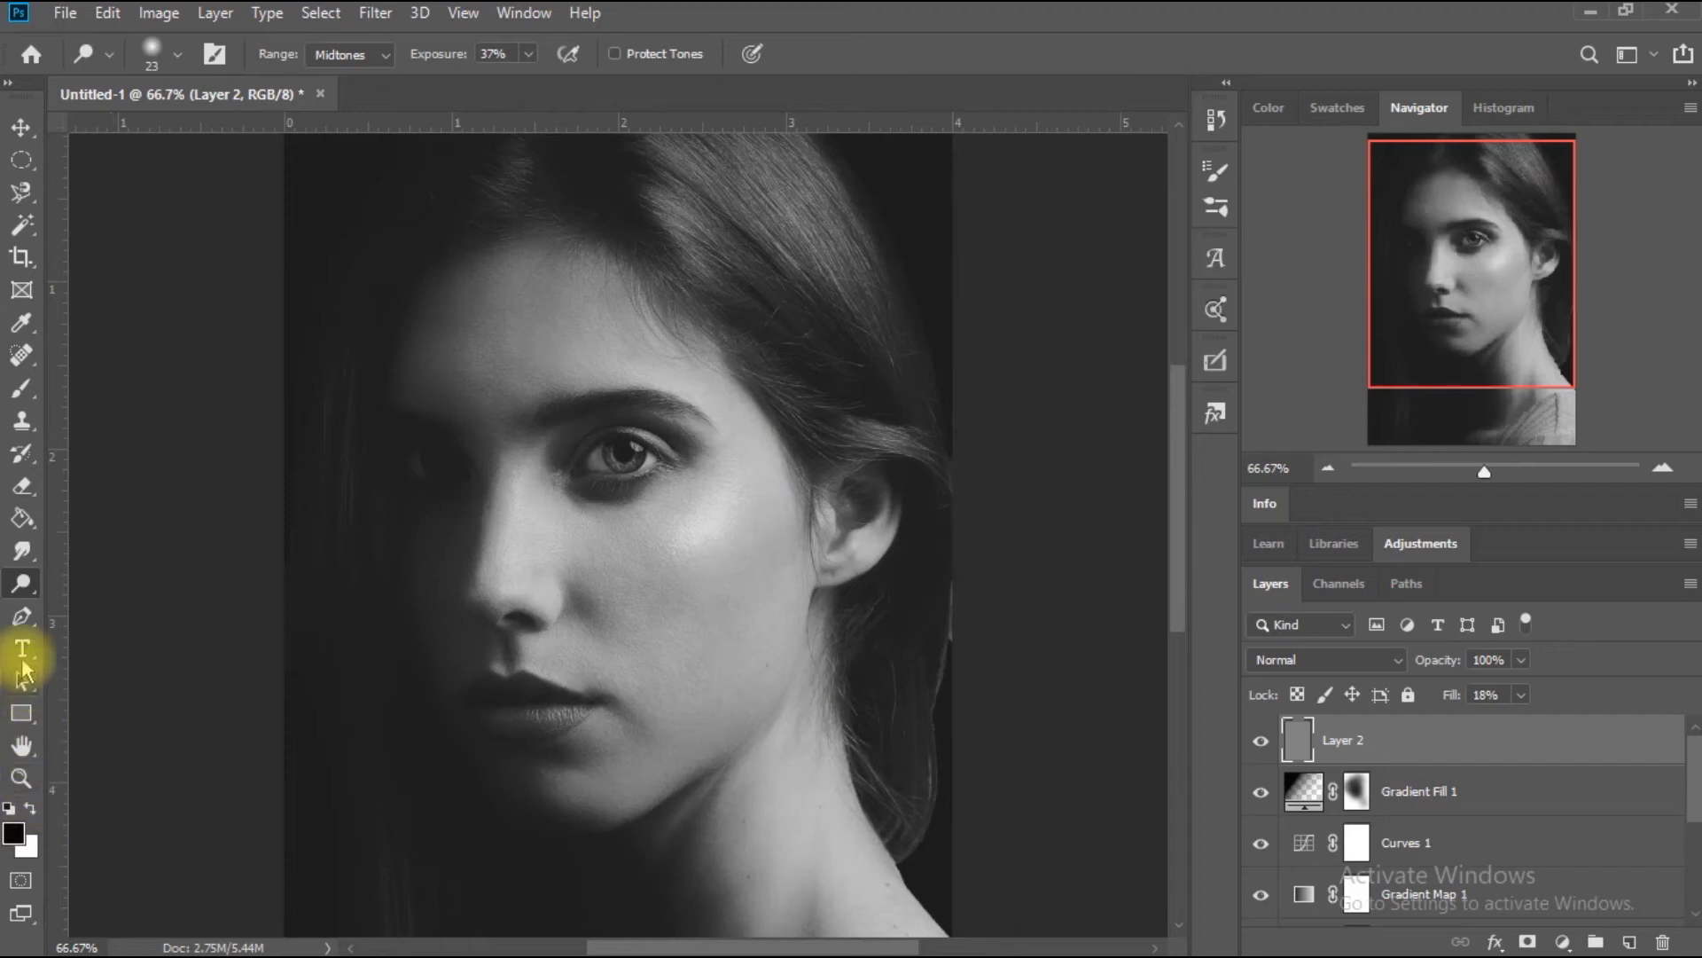
pyautogui.click(530, 55)
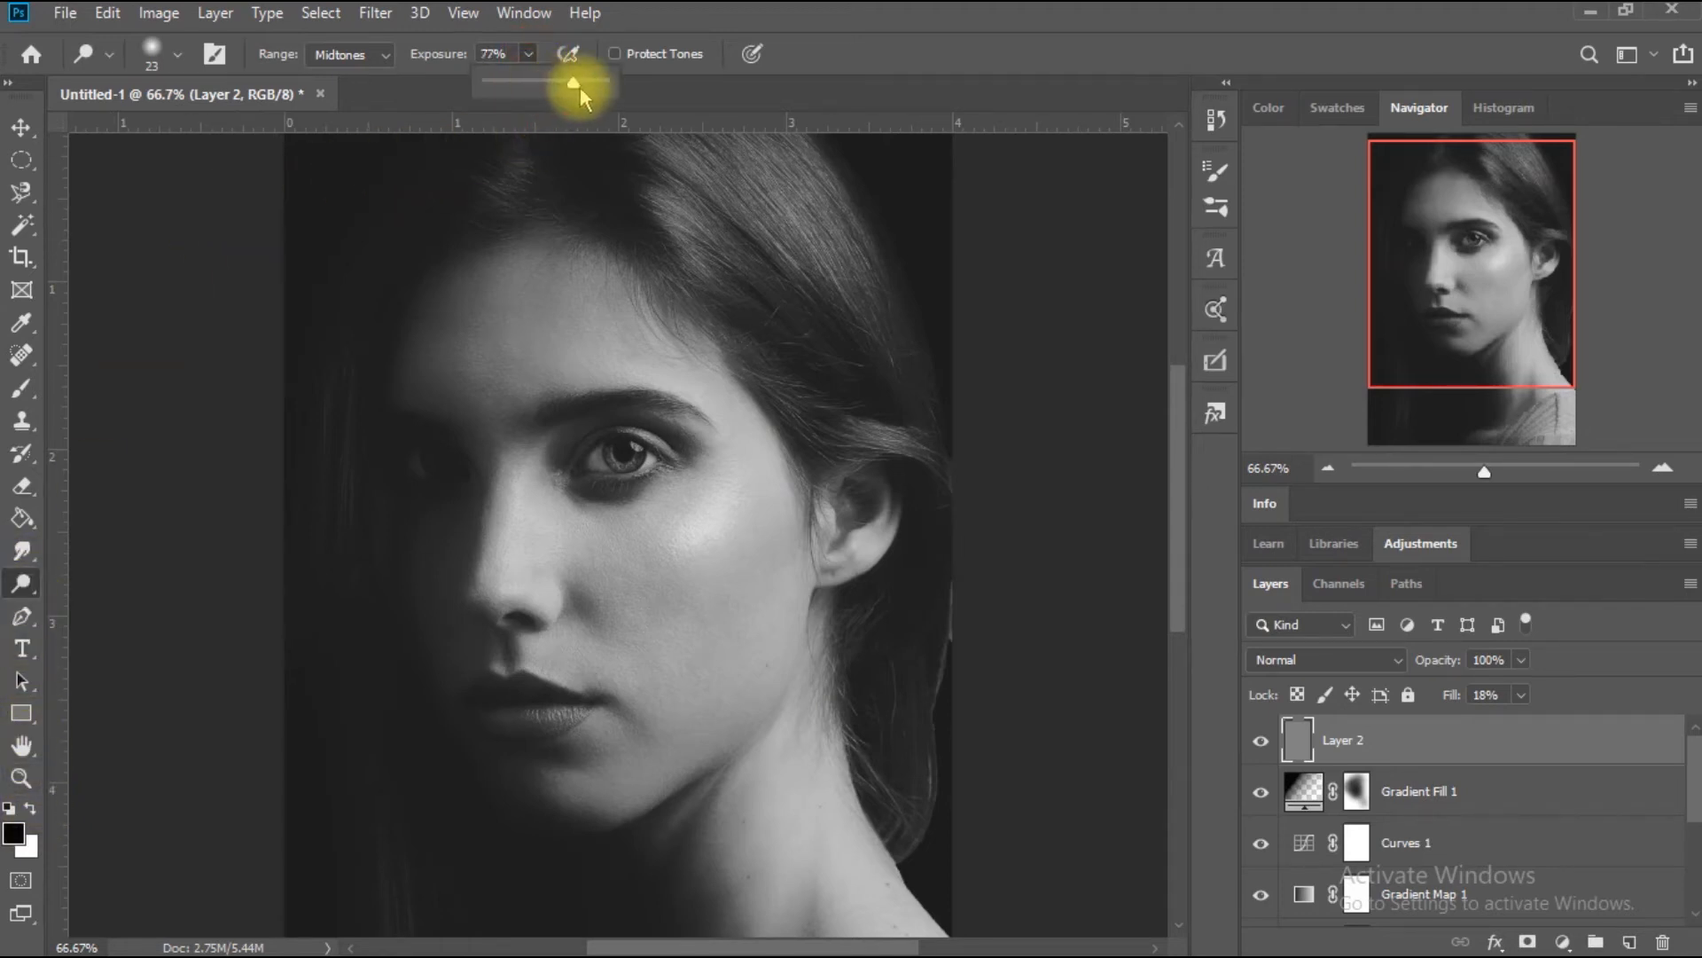
pyautogui.click(178, 57)
pyautogui.moveTo(176, 126); pyautogui.dragTo(194, 134)
pyautogui.click(530, 55)
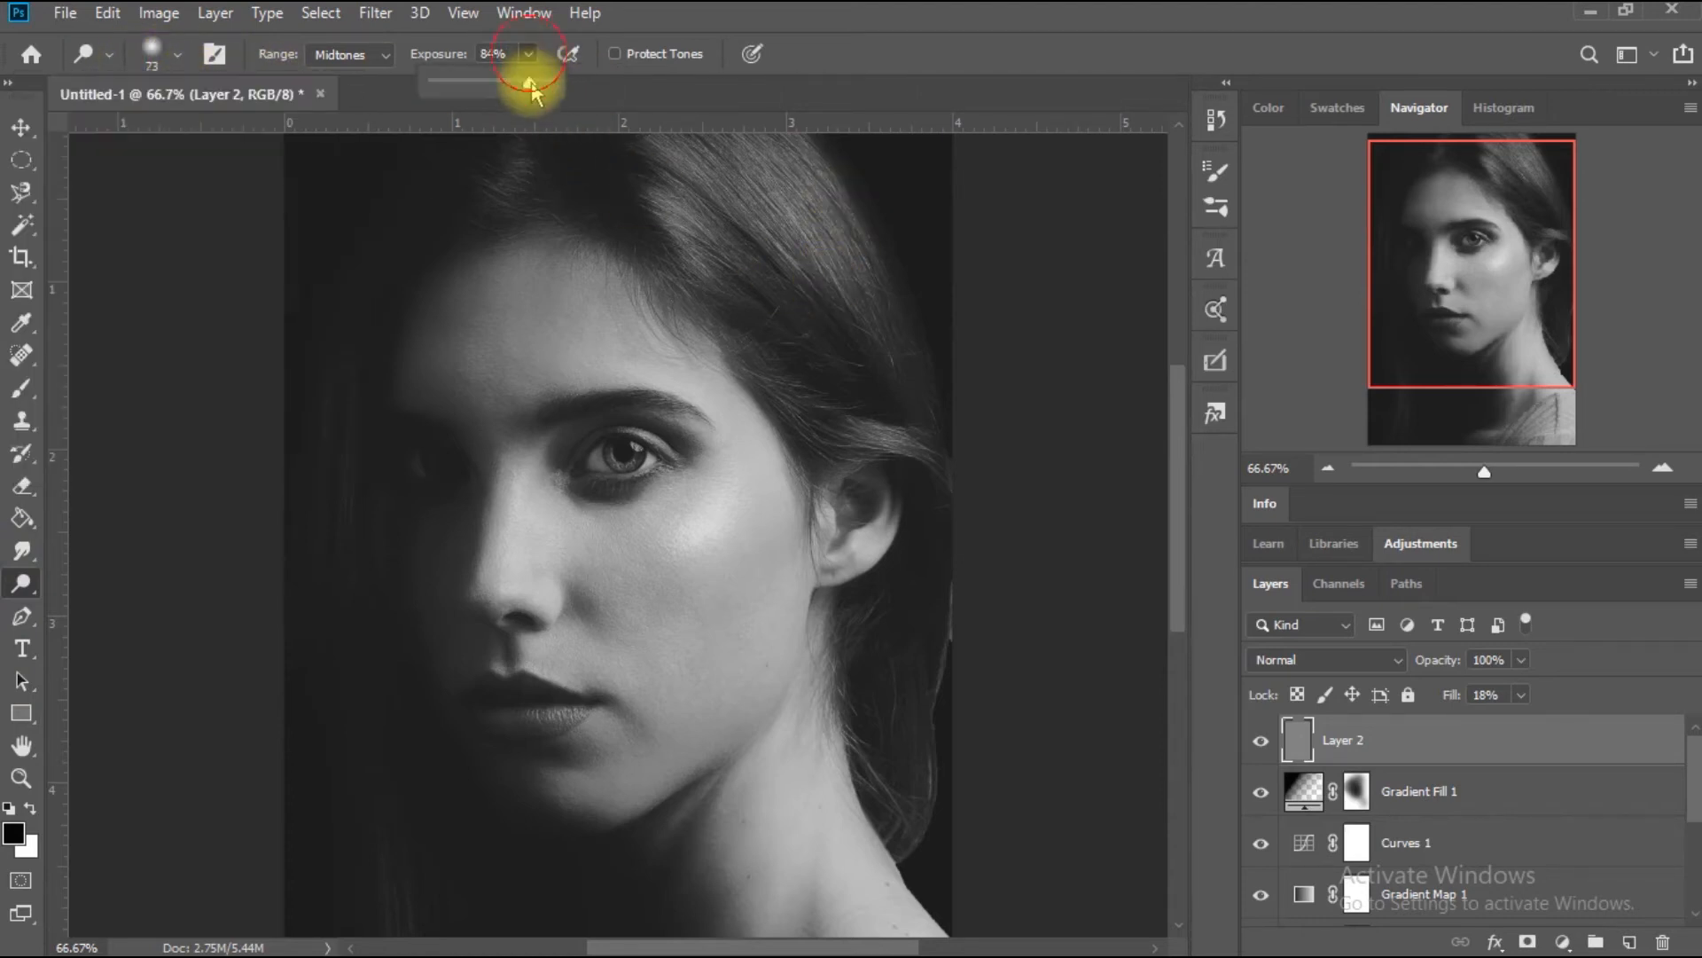
pyautogui.moveTo(544, 83); pyautogui.dragTo(551, 83)
pyautogui.click(732, 492)
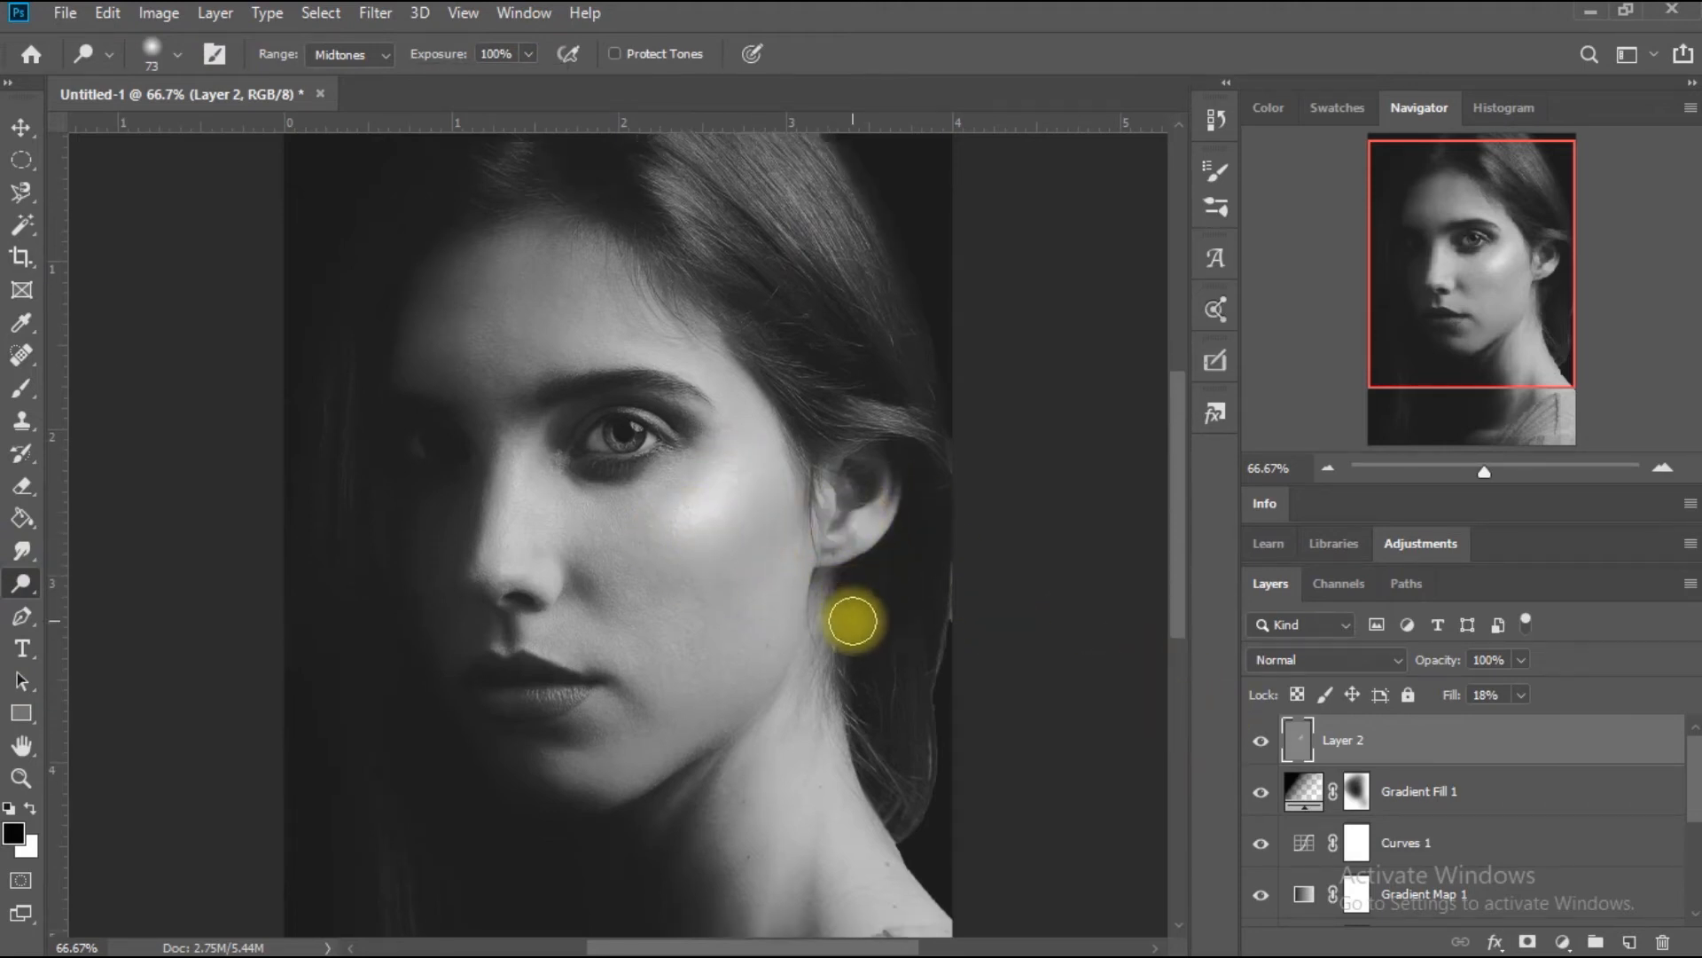
pyautogui.scroll(-3, 834, 625)
pyautogui.scroll(2, 791, 620)
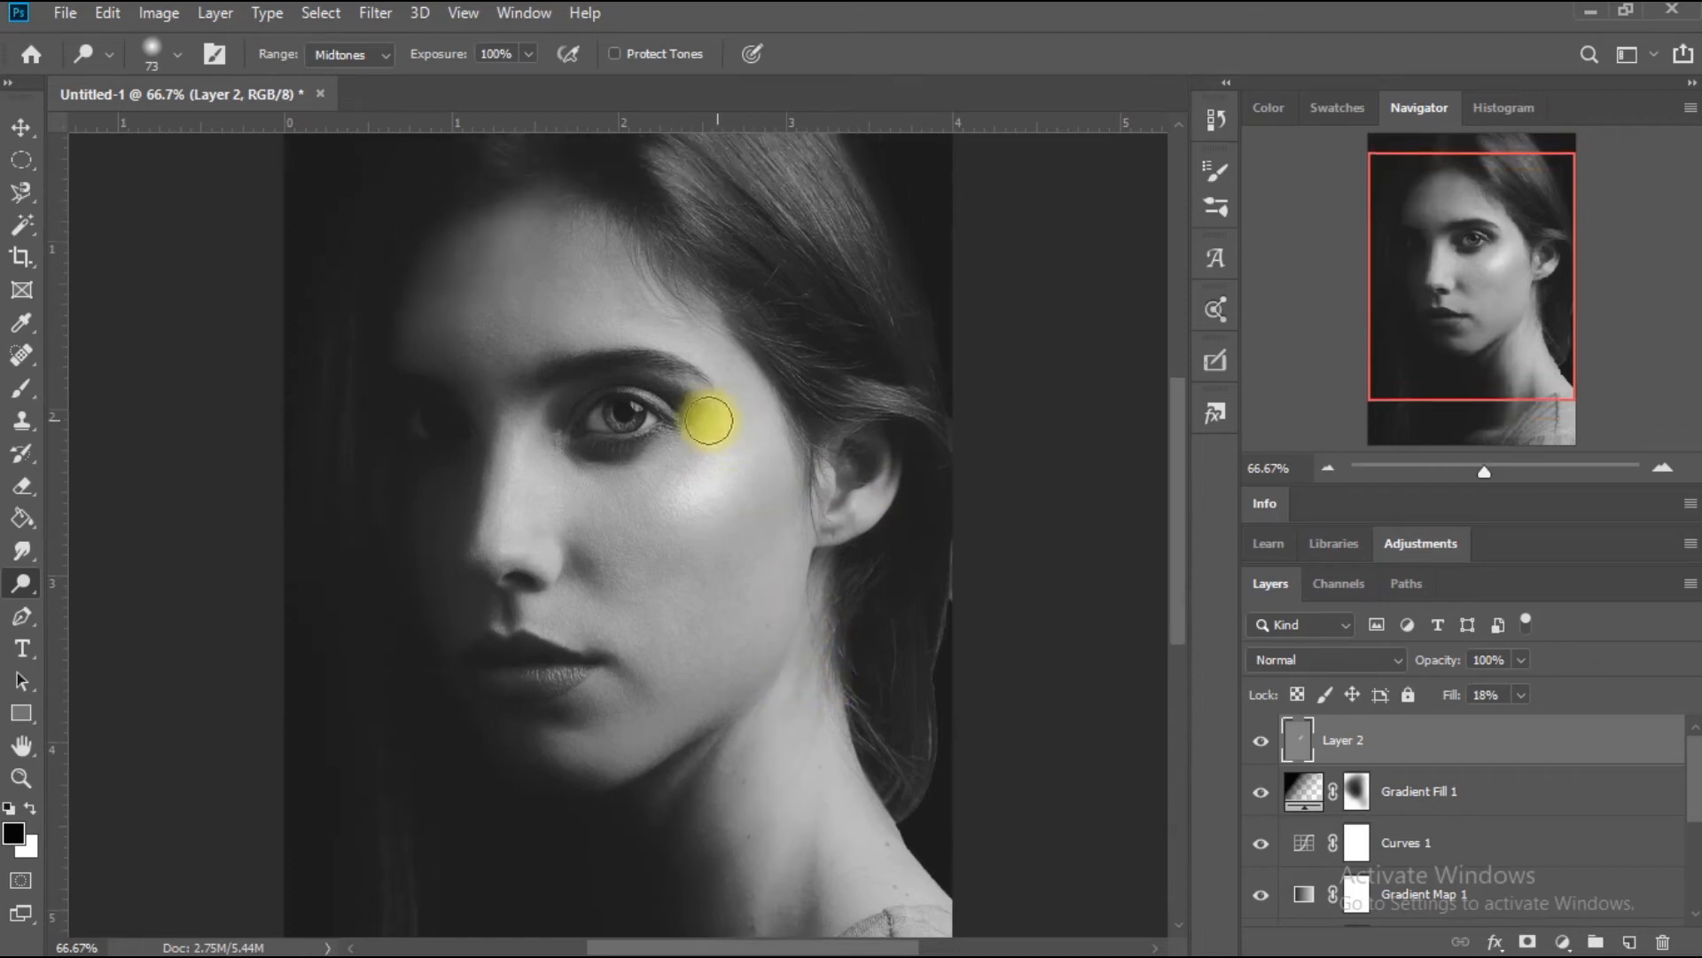
# Reduce the Dodge brush to 28 px and brighten the nose bridge, the nostril edge and the area above the upper lip.
pyautogui.click(177, 55)
pyautogui.moveTo(171, 124)
pyautogui.mouseDown()
pyautogui.moveTo(146, 138)
pyautogui.moveTo(159, 142)
pyautogui.mouseUp()
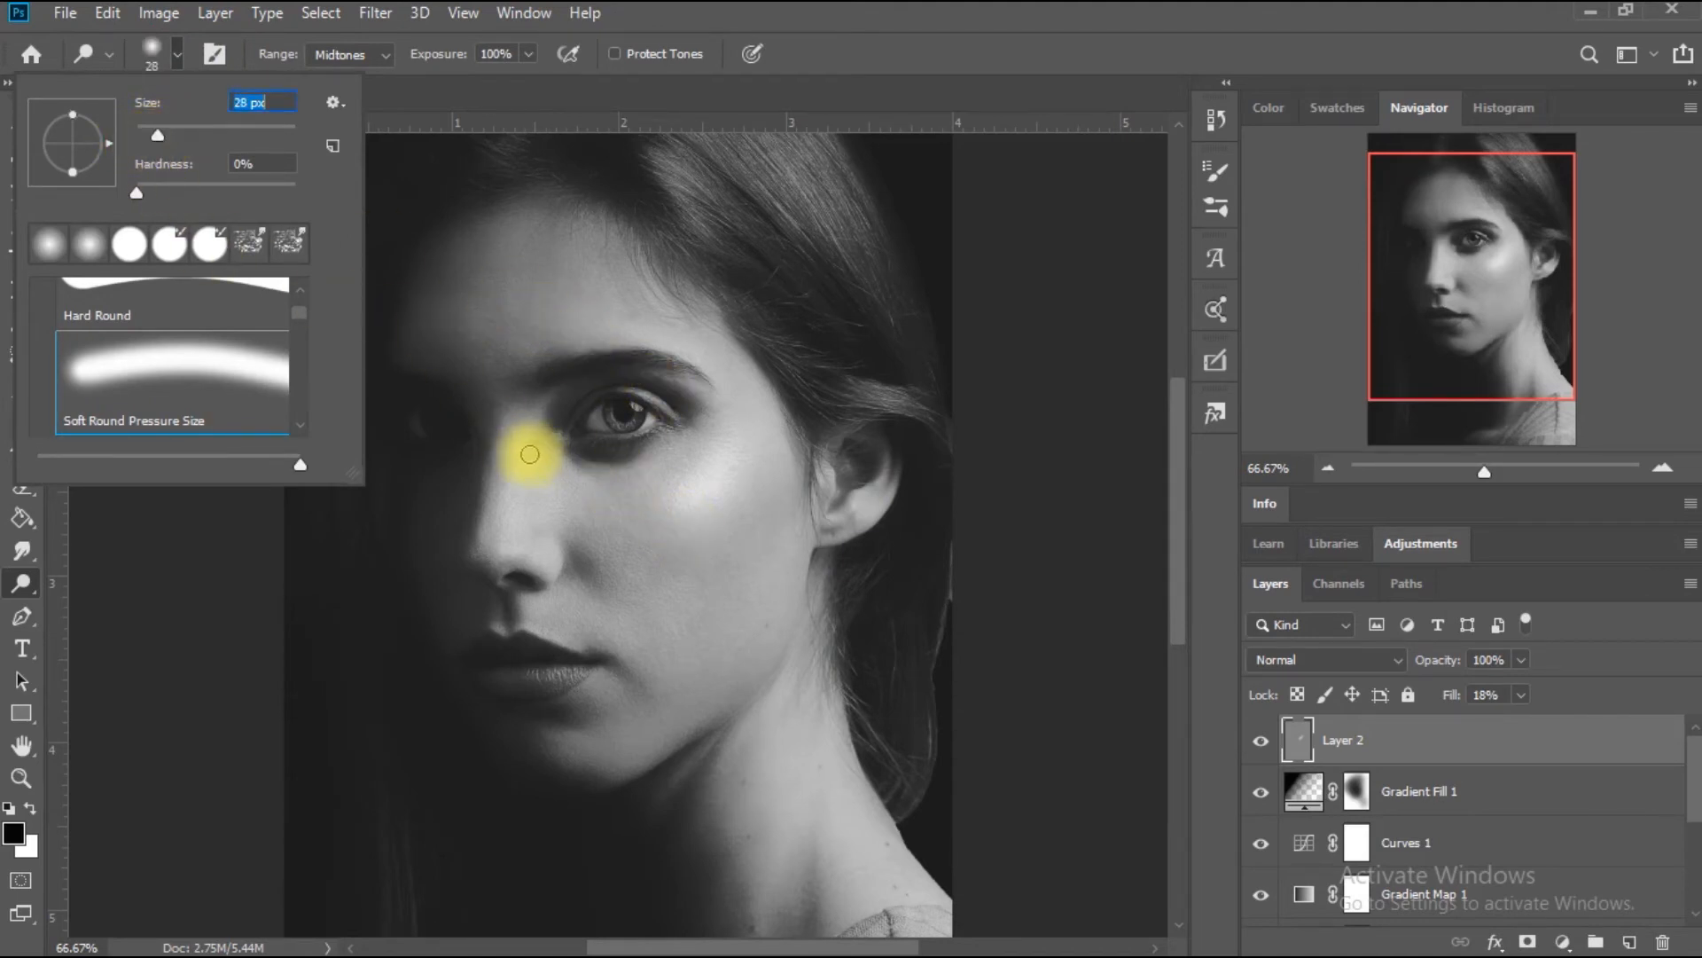
pyautogui.click(505, 428)
pyautogui.moveTo(488, 481)
pyautogui.mouseDown()
pyautogui.moveTo(545, 580)
pyautogui.moveTo(583, 573)
pyautogui.moveTo(527, 582)
pyautogui.moveTo(630, 625)
pyautogui.moveTo(570, 588)
pyautogui.mouseUp()
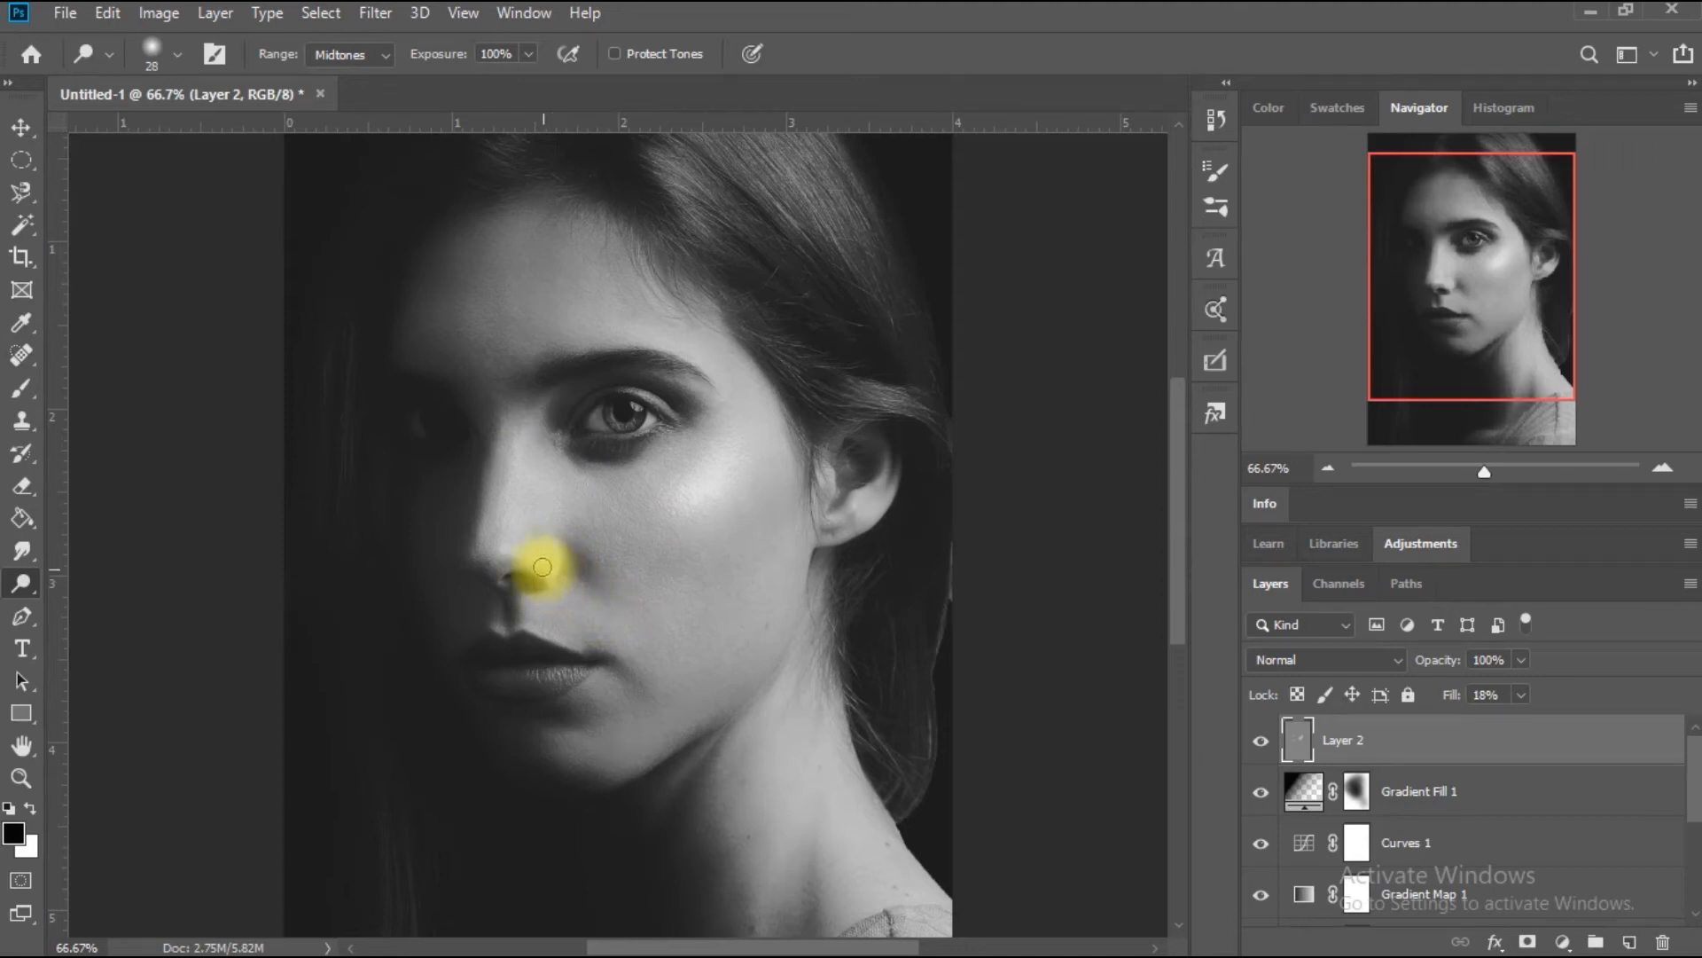
pyautogui.moveTo(521, 559)
pyautogui.mouseDown()
pyautogui.moveTo(485, 560)
pyautogui.moveTo(504, 401)
pyautogui.moveTo(512, 544)
pyautogui.moveTo(520, 530)
pyautogui.moveTo(508, 551)
pyautogui.moveTo(532, 631)
pyautogui.mouseUp()
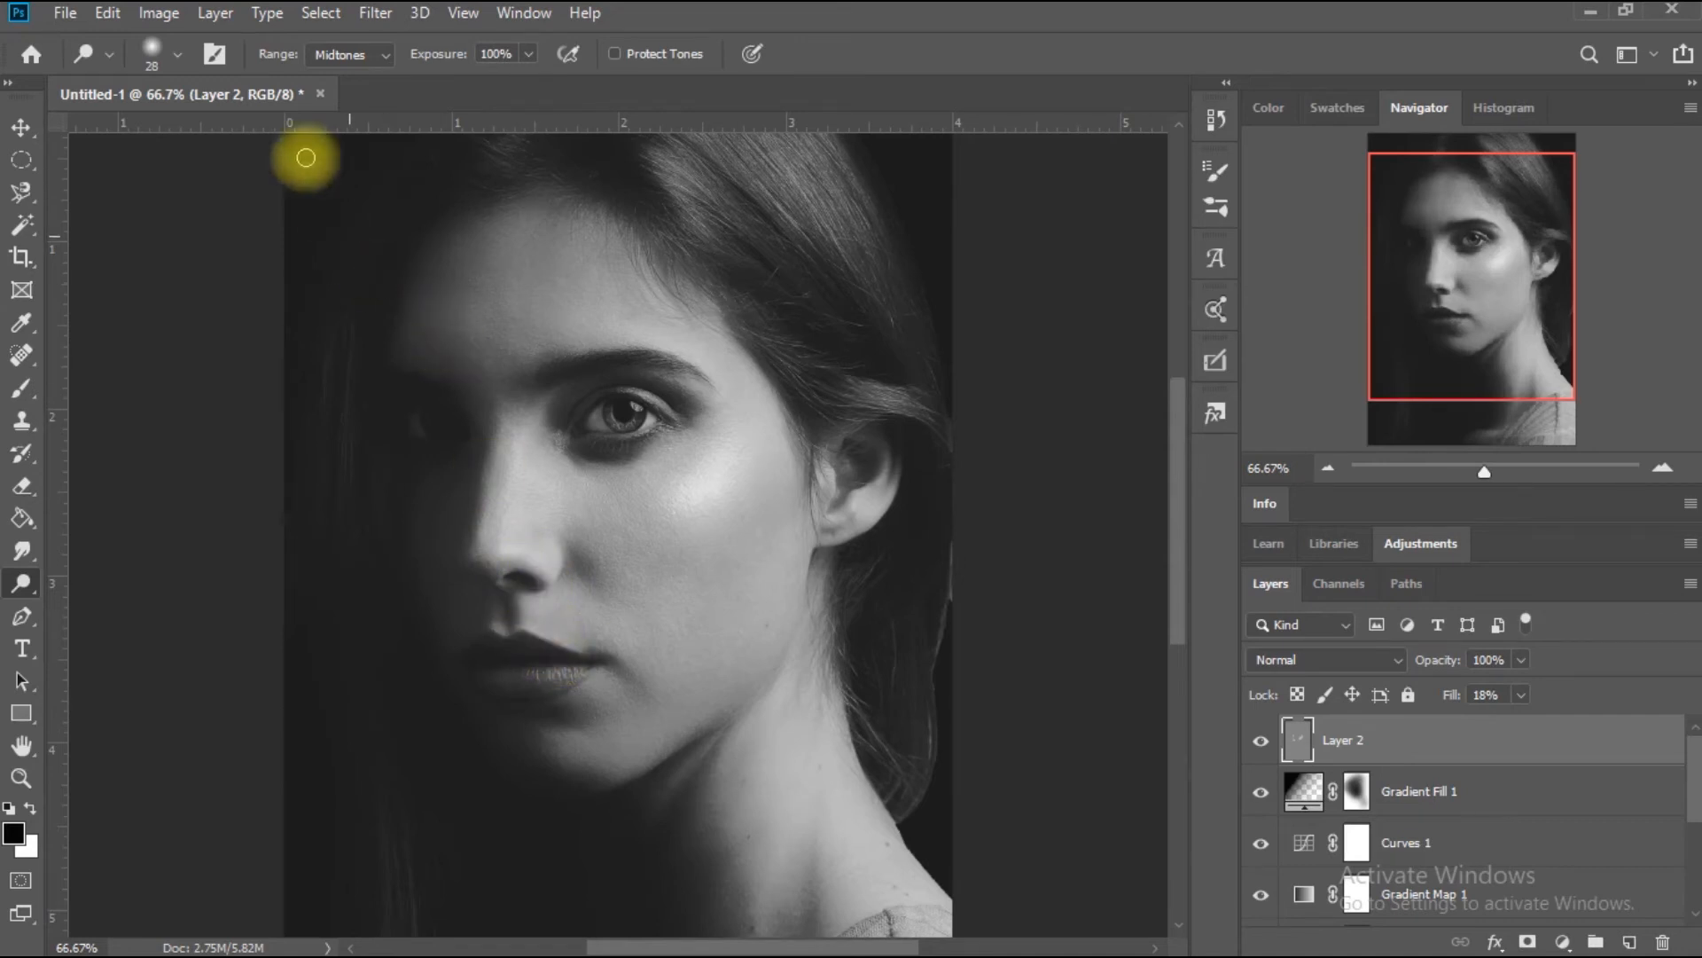
# Dodge the iris and the outer corner of the lit eye with a soft 9 px brush on the gray layer.
pyautogui.click(178, 55)
pyautogui.moveTo(155, 131); pyautogui.dragTo(151, 133)
pyautogui.moveTo(1487, 476); pyautogui.dragTo(1509, 471)
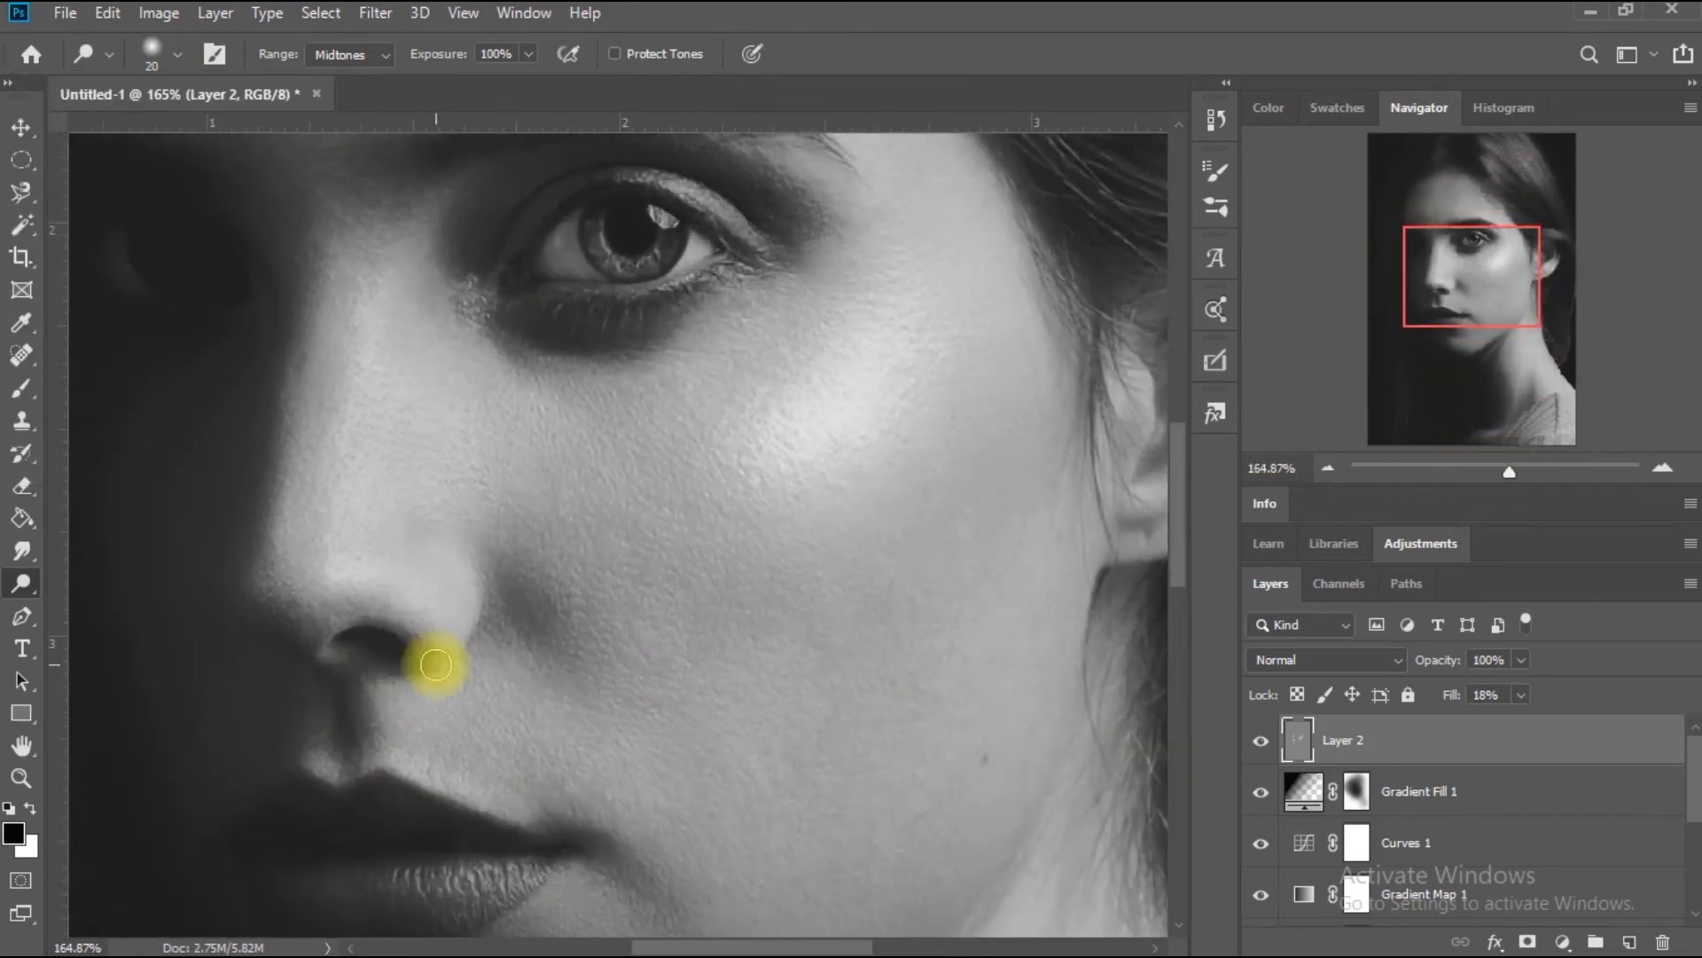
pyautogui.scroll(-1, 550, 568)
pyautogui.scroll(6, 710, 437)
pyautogui.scroll(1, 719, 441)
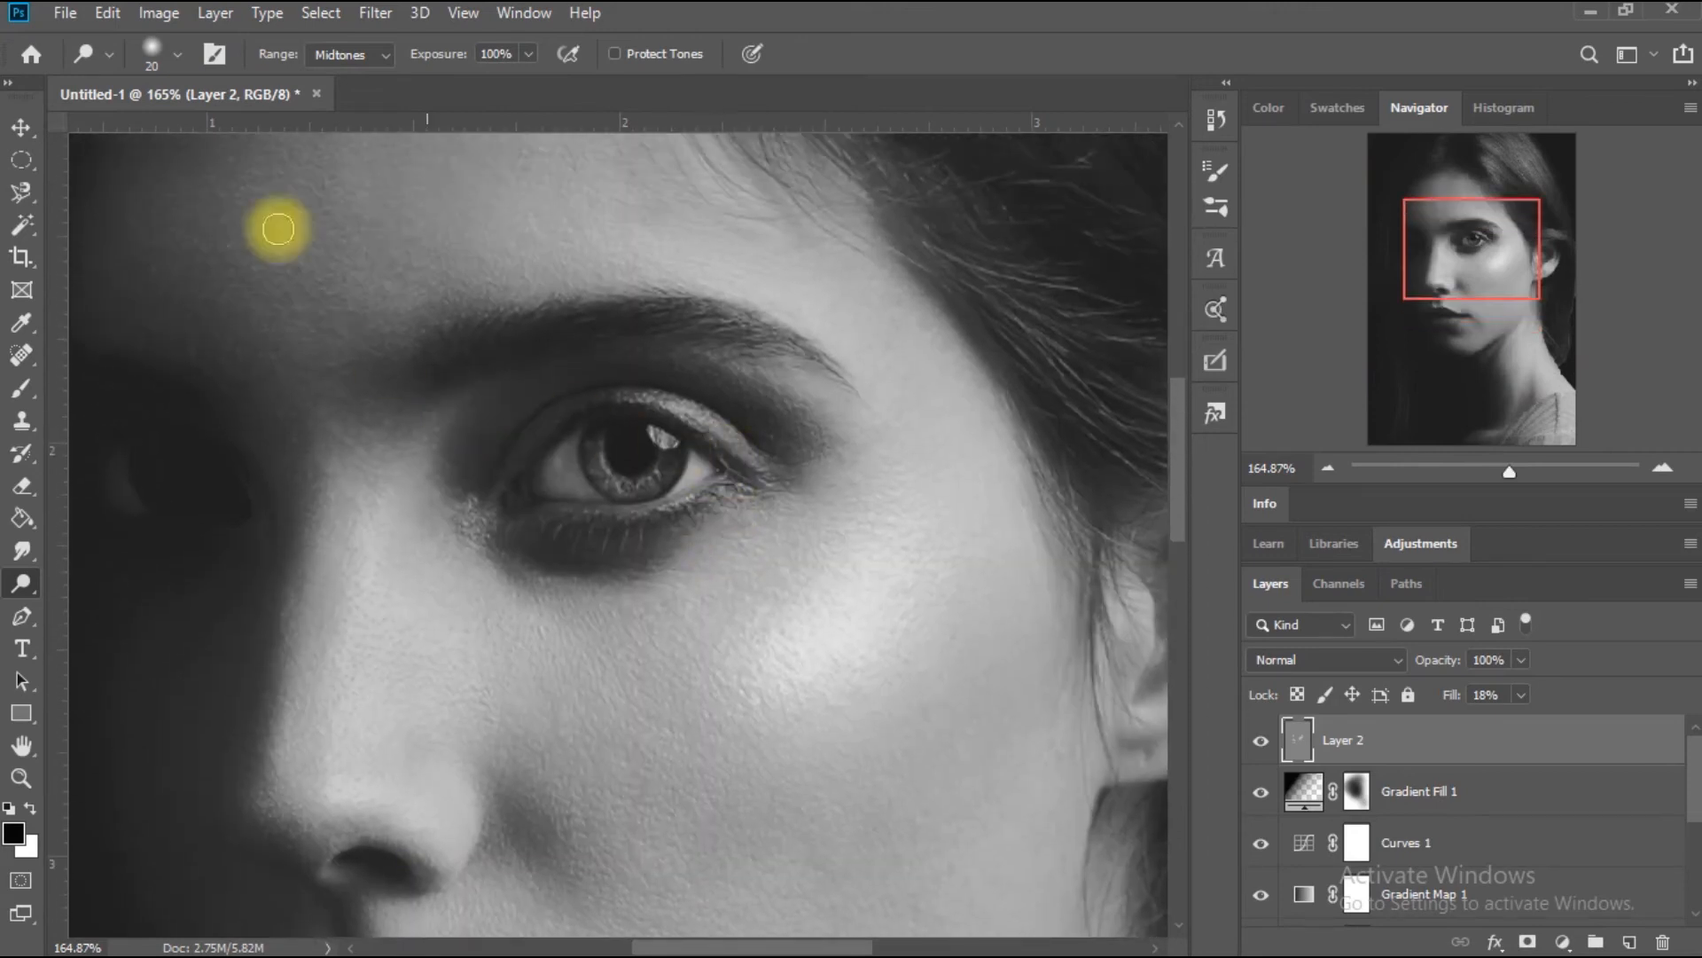
pyautogui.click(178, 57)
pyautogui.moveTo(151, 135); pyautogui.dragTo(143, 135)
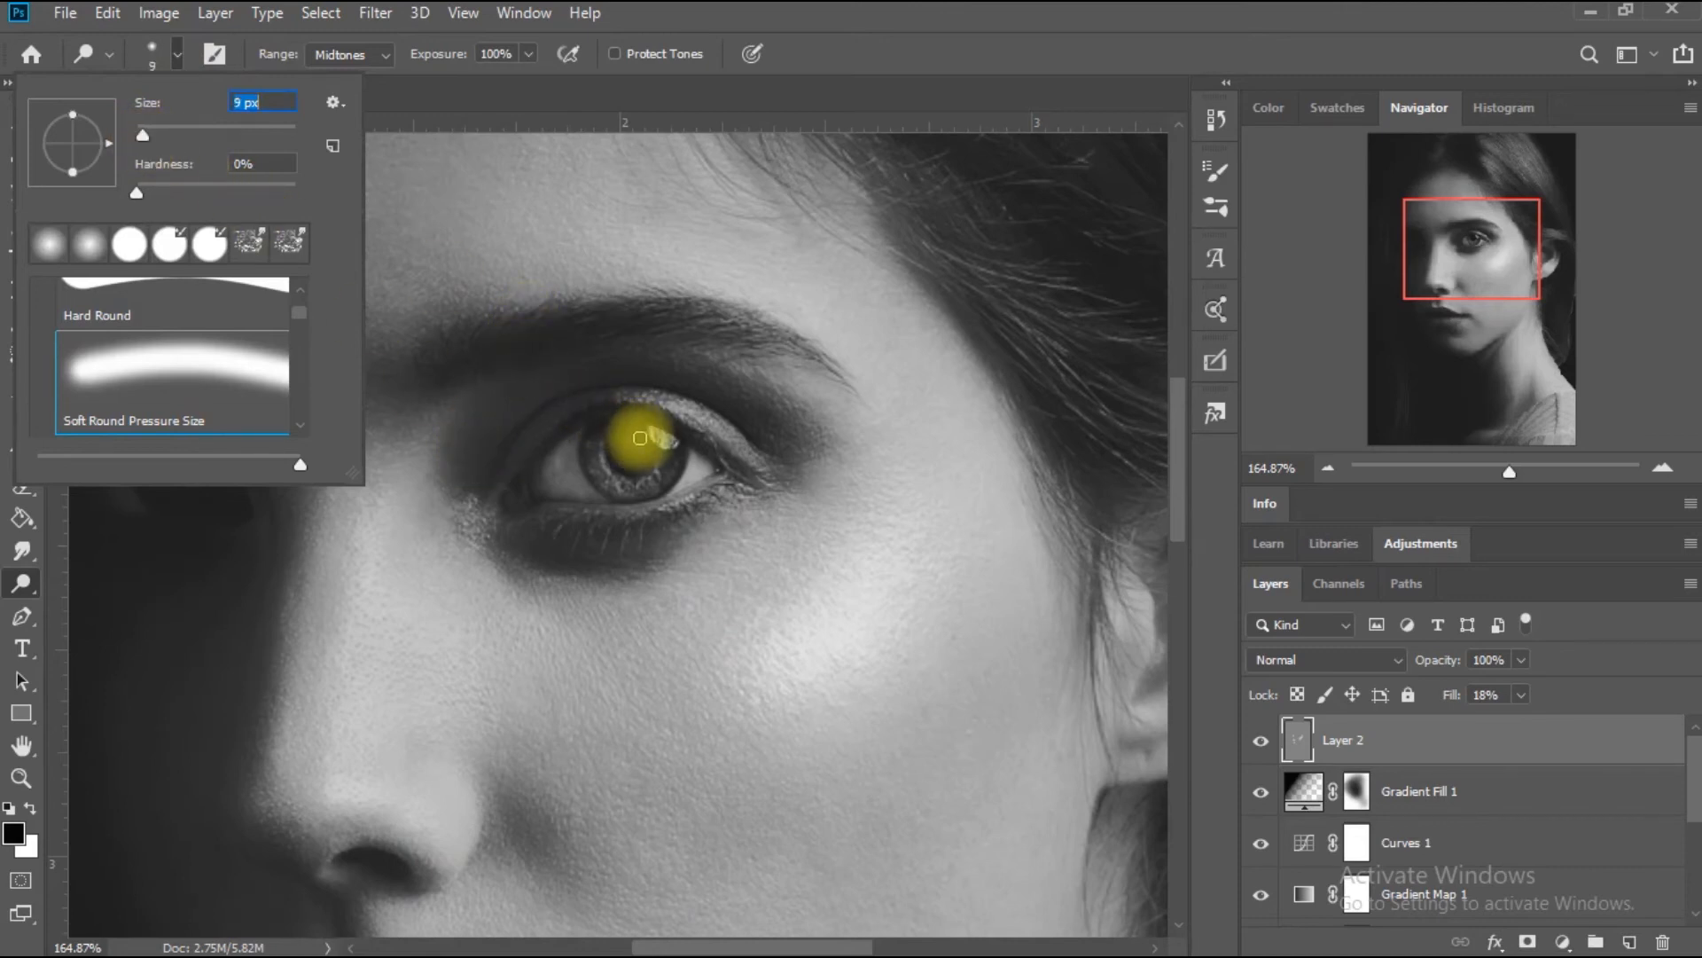
pyautogui.click(621, 448)
pyautogui.moveTo(597, 449)
pyautogui.mouseDown()
pyautogui.moveTo(607, 492)
pyautogui.moveTo(652, 488)
pyautogui.moveTo(668, 442)
pyautogui.moveTo(642, 428)
pyautogui.moveTo(617, 434)
pyautogui.moveTo(613, 467)
pyautogui.moveTo(648, 452)
pyautogui.moveTo(626, 464)
pyautogui.moveTo(625, 443)
pyautogui.moveTo(629, 474)
pyautogui.moveTo(658, 449)
pyautogui.moveTo(658, 467)
pyautogui.moveTo(664, 441)
pyautogui.moveTo(611, 432)
pyautogui.moveTo(658, 454)
pyautogui.moveTo(765, 426)
pyautogui.moveTo(765, 448)
pyautogui.moveTo(744, 466)
pyautogui.moveTo(693, 411)
pyautogui.moveTo(612, 395)
pyautogui.moveTo(621, 495)
pyautogui.moveTo(715, 502)
pyautogui.moveTo(817, 477)
pyautogui.moveTo(848, 437)
pyautogui.mouseUp()
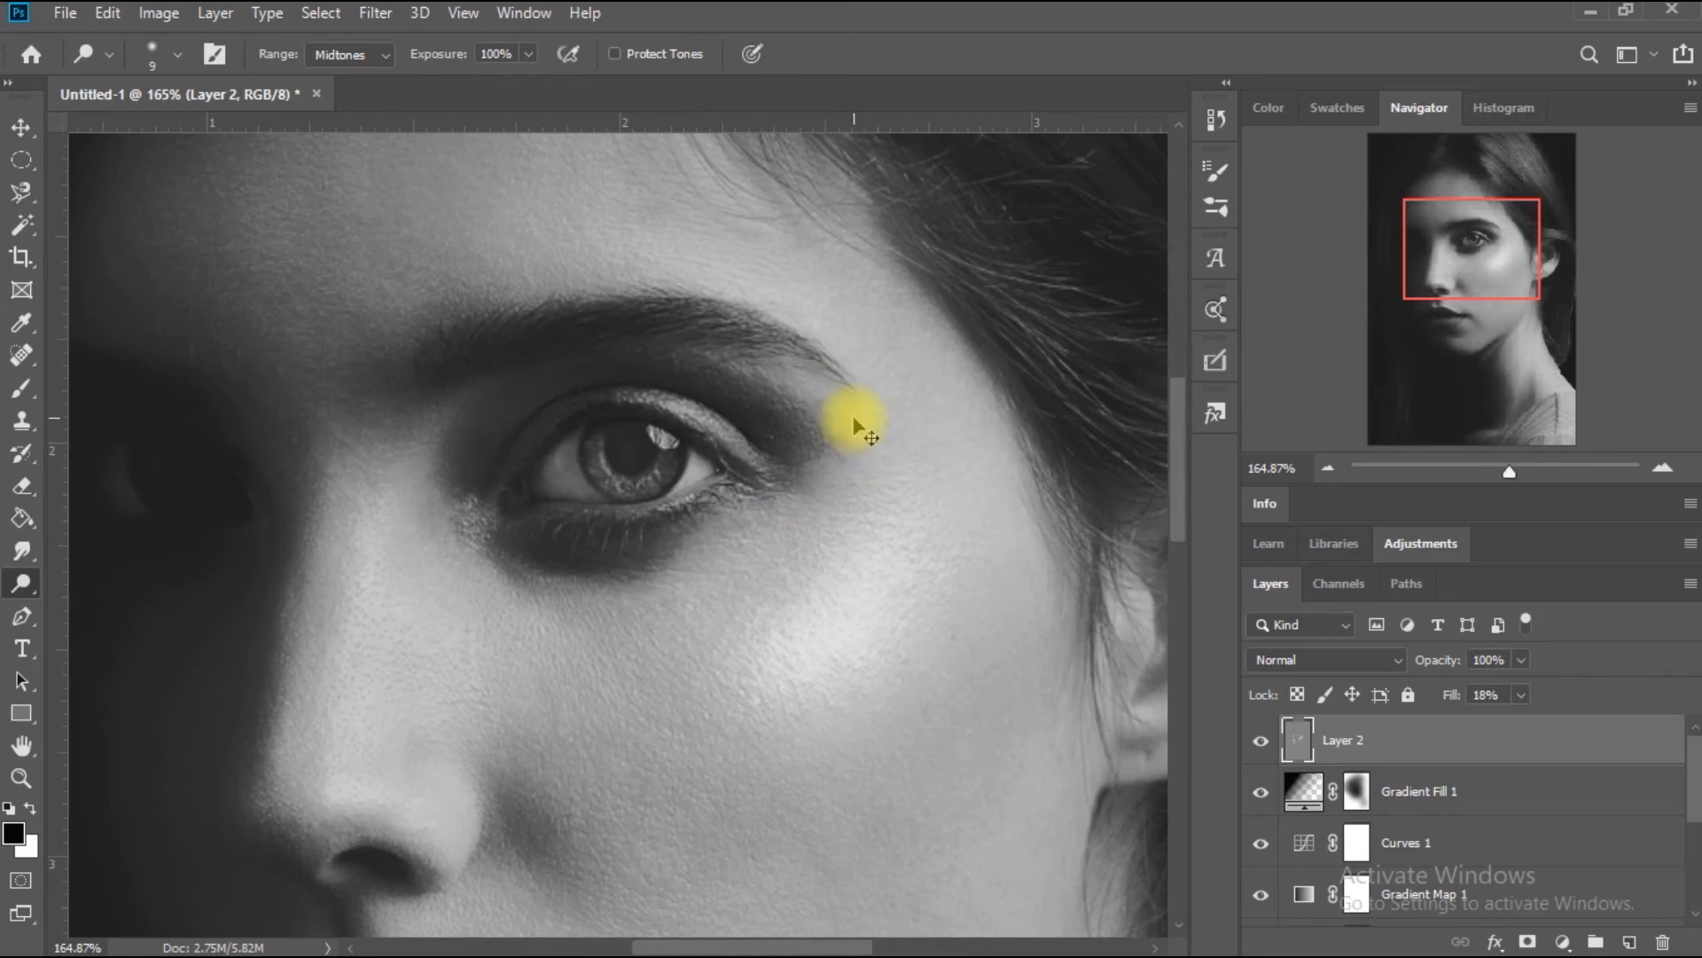
# Dodge the lit cheek with a 72 px brush and the jaw below the ear with a 51 px brush.
pyautogui.hotkey('ctrl', '-')
pyautogui.hotkey('ctrl', '-')
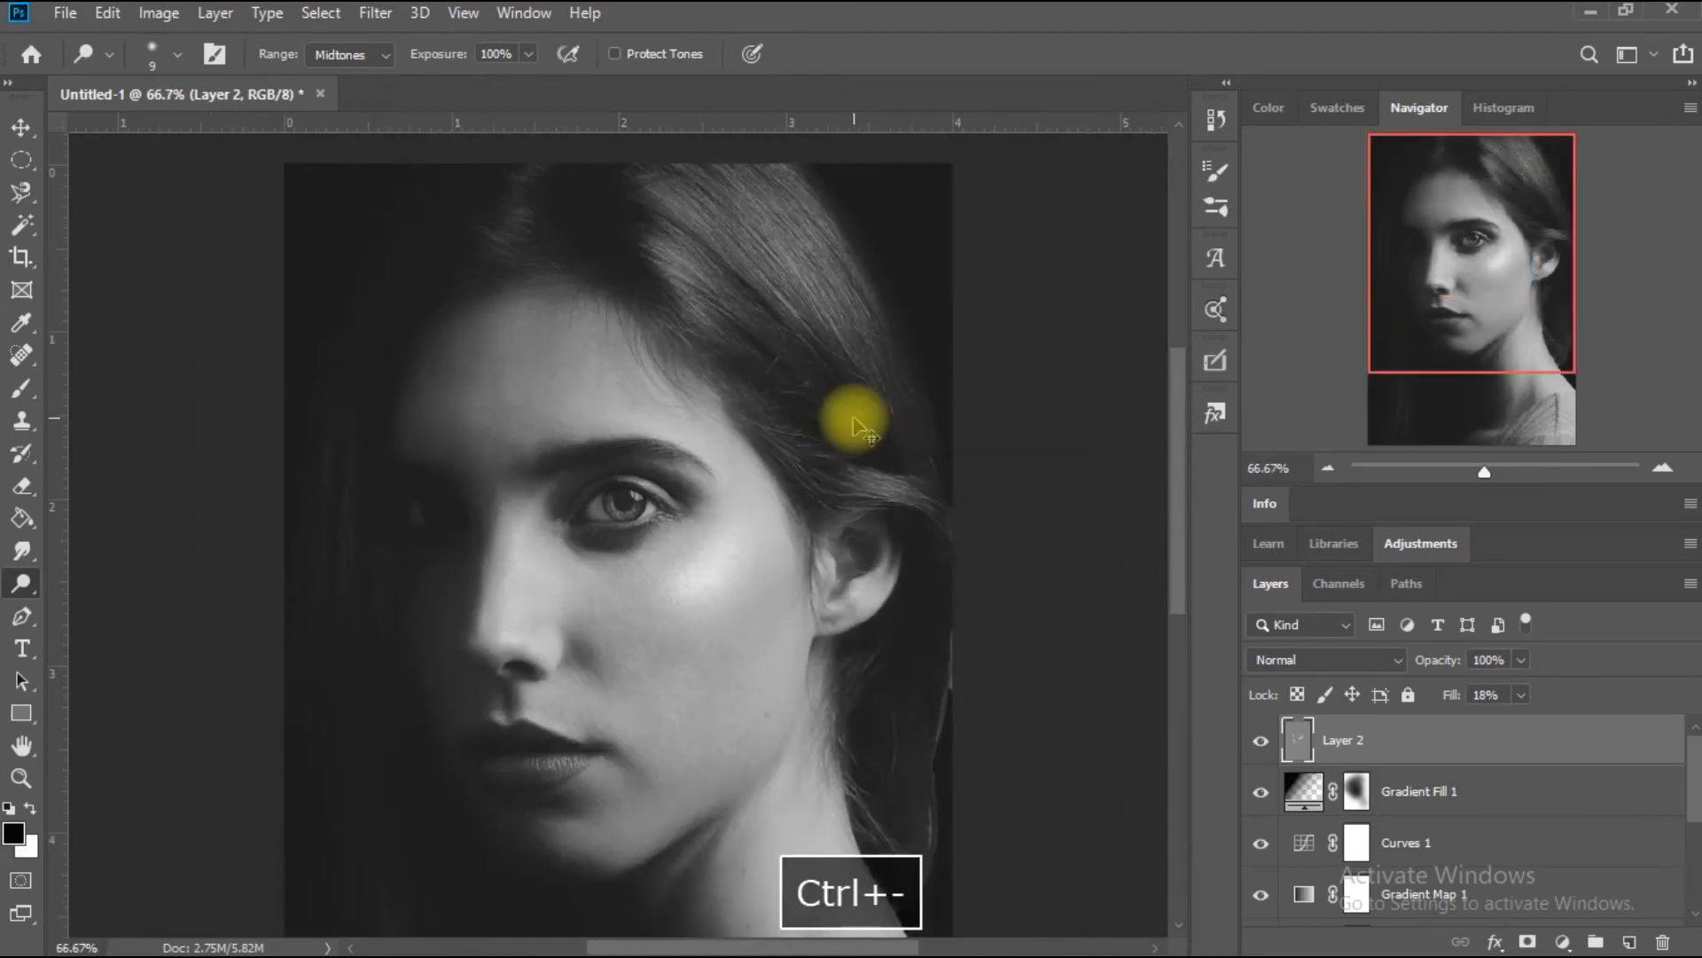
pyautogui.hotkey('ctrl', '-')
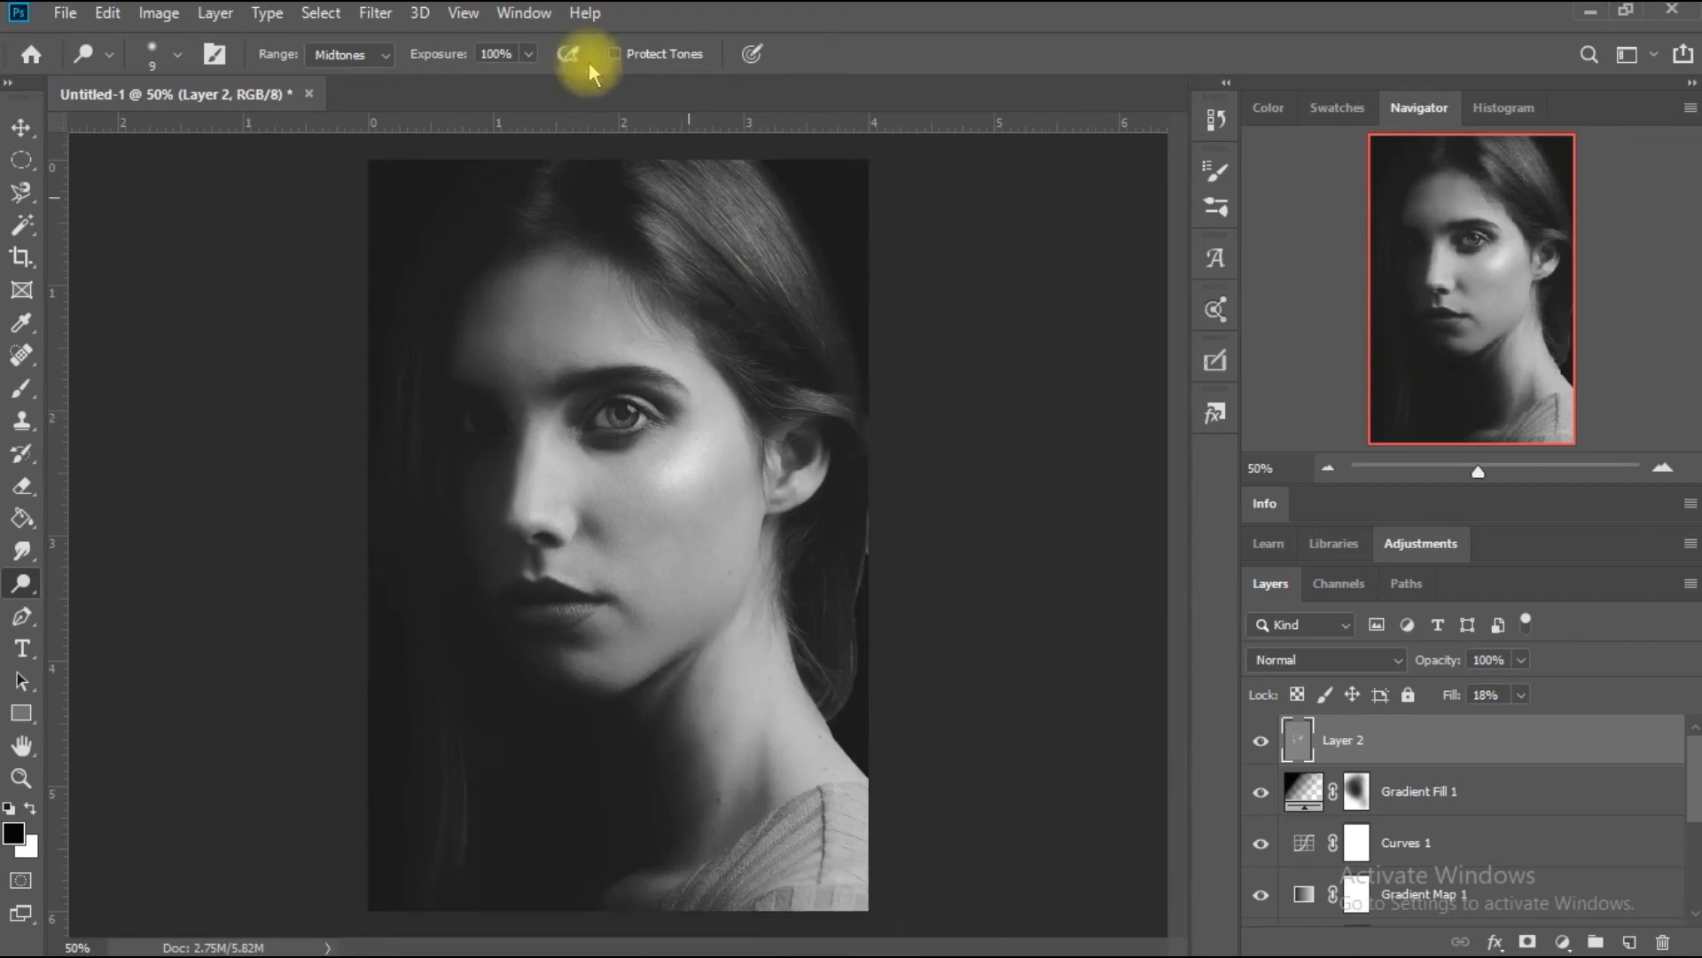
pyautogui.click(178, 55)
pyautogui.moveTo(140, 135); pyautogui.dragTo(193, 124)
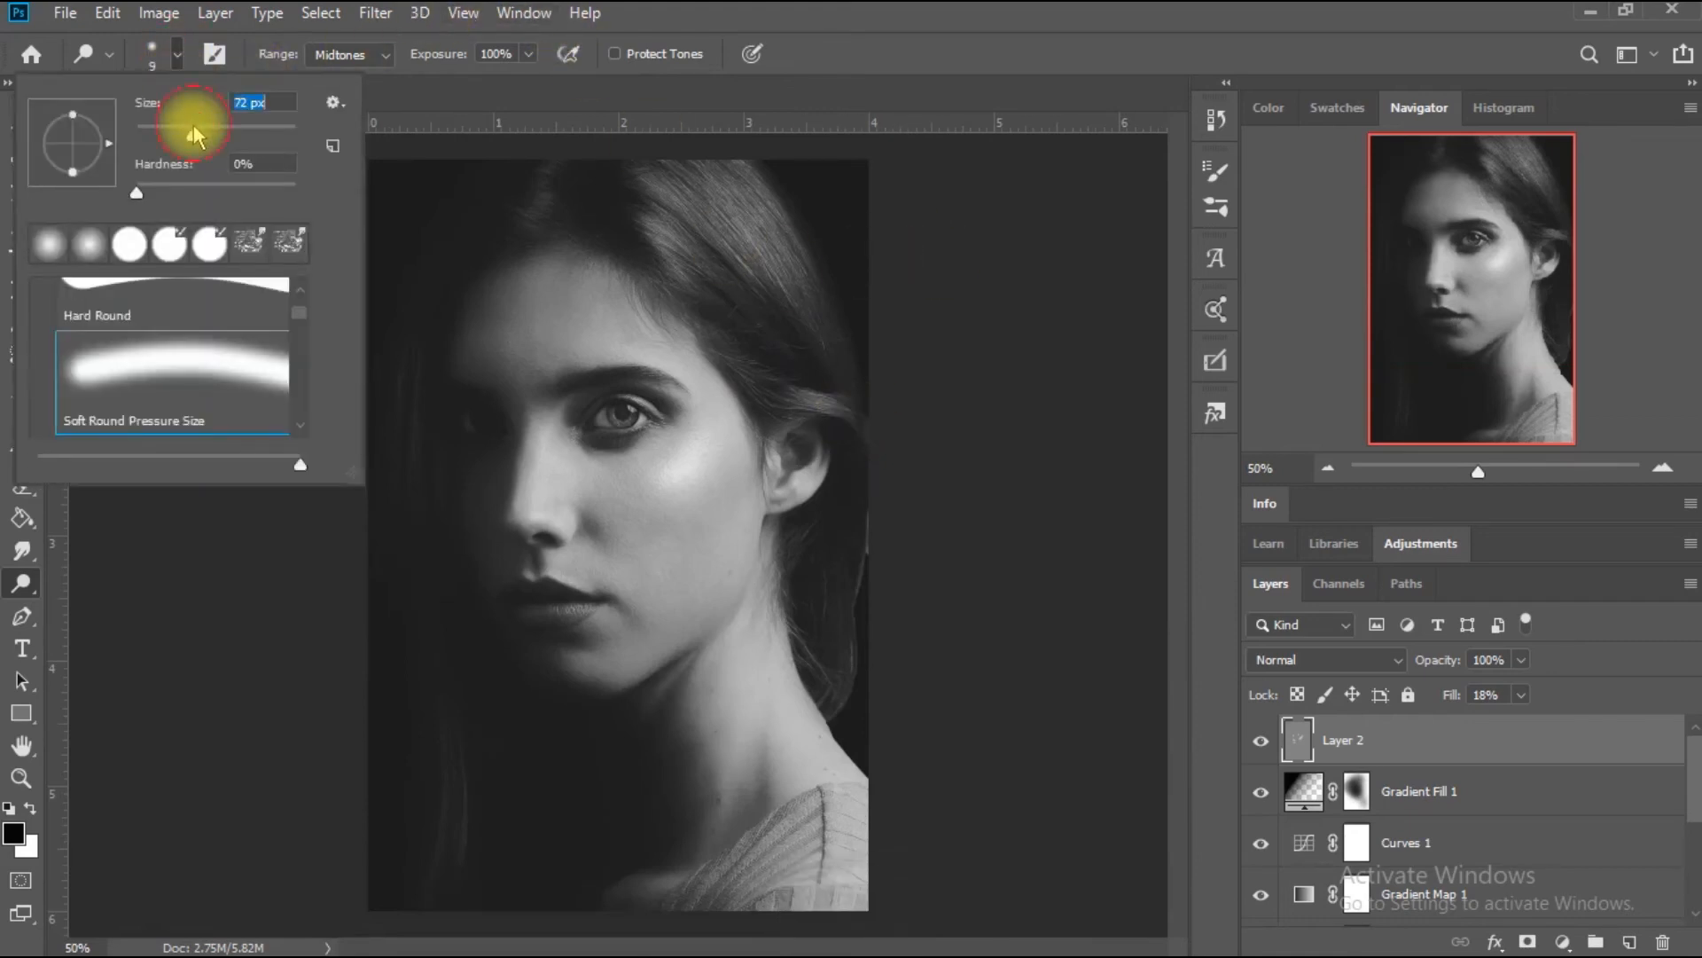
pyautogui.click(715, 436)
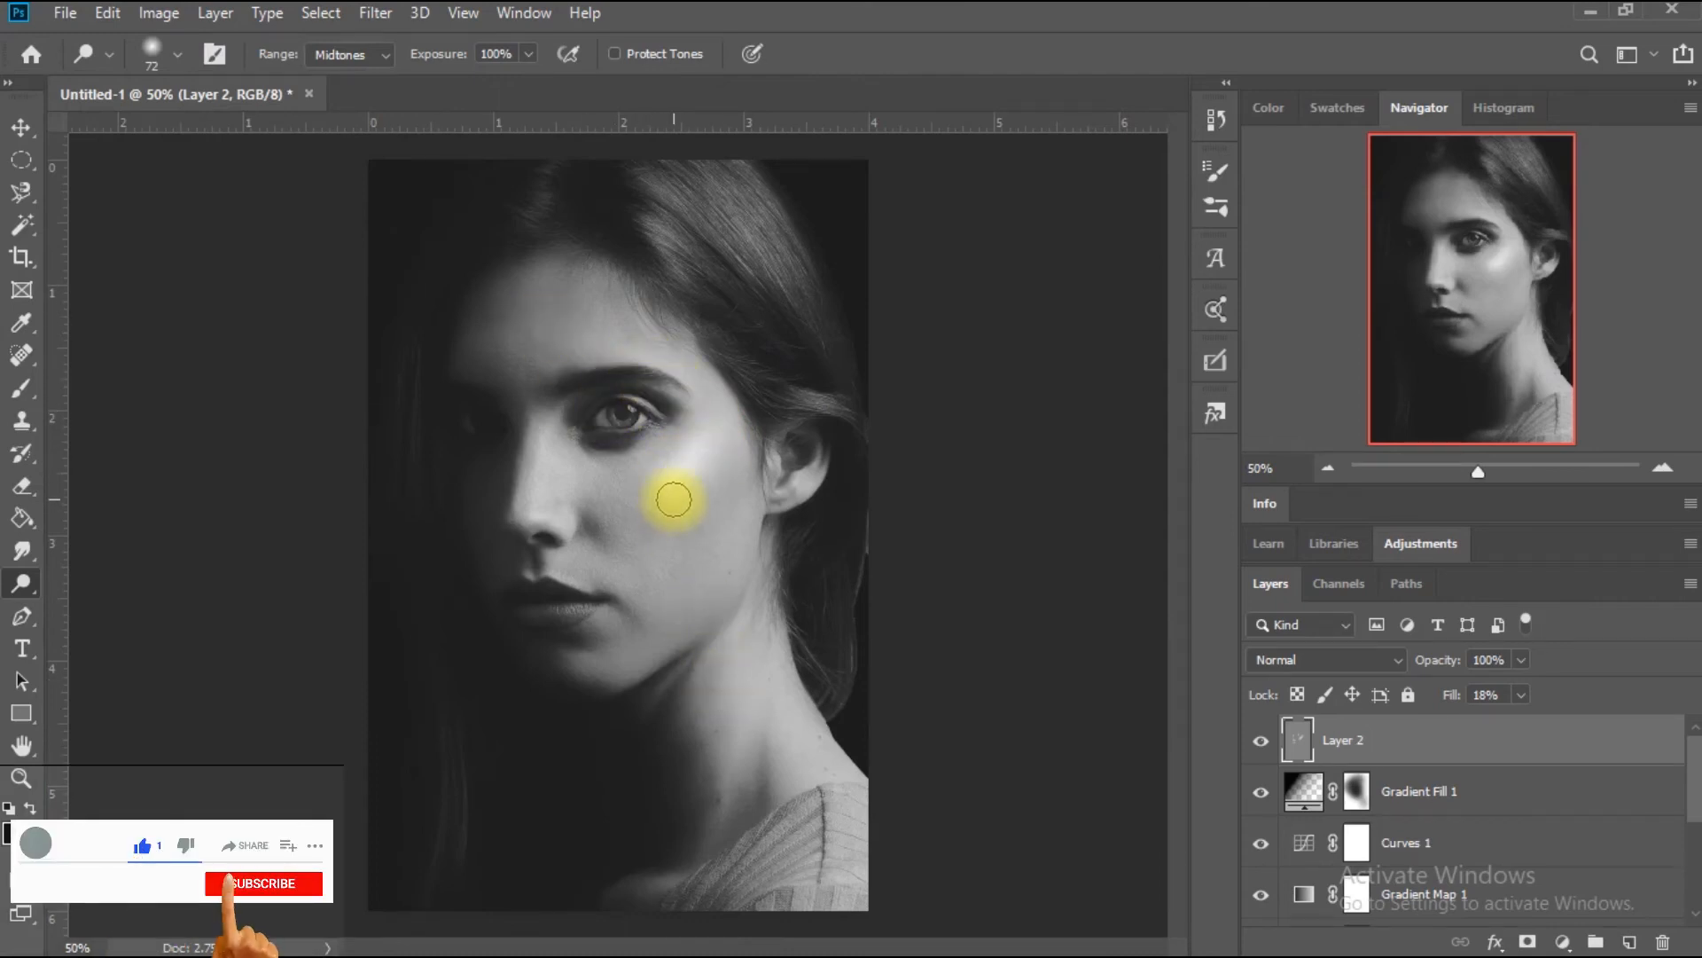
pyautogui.click(178, 55)
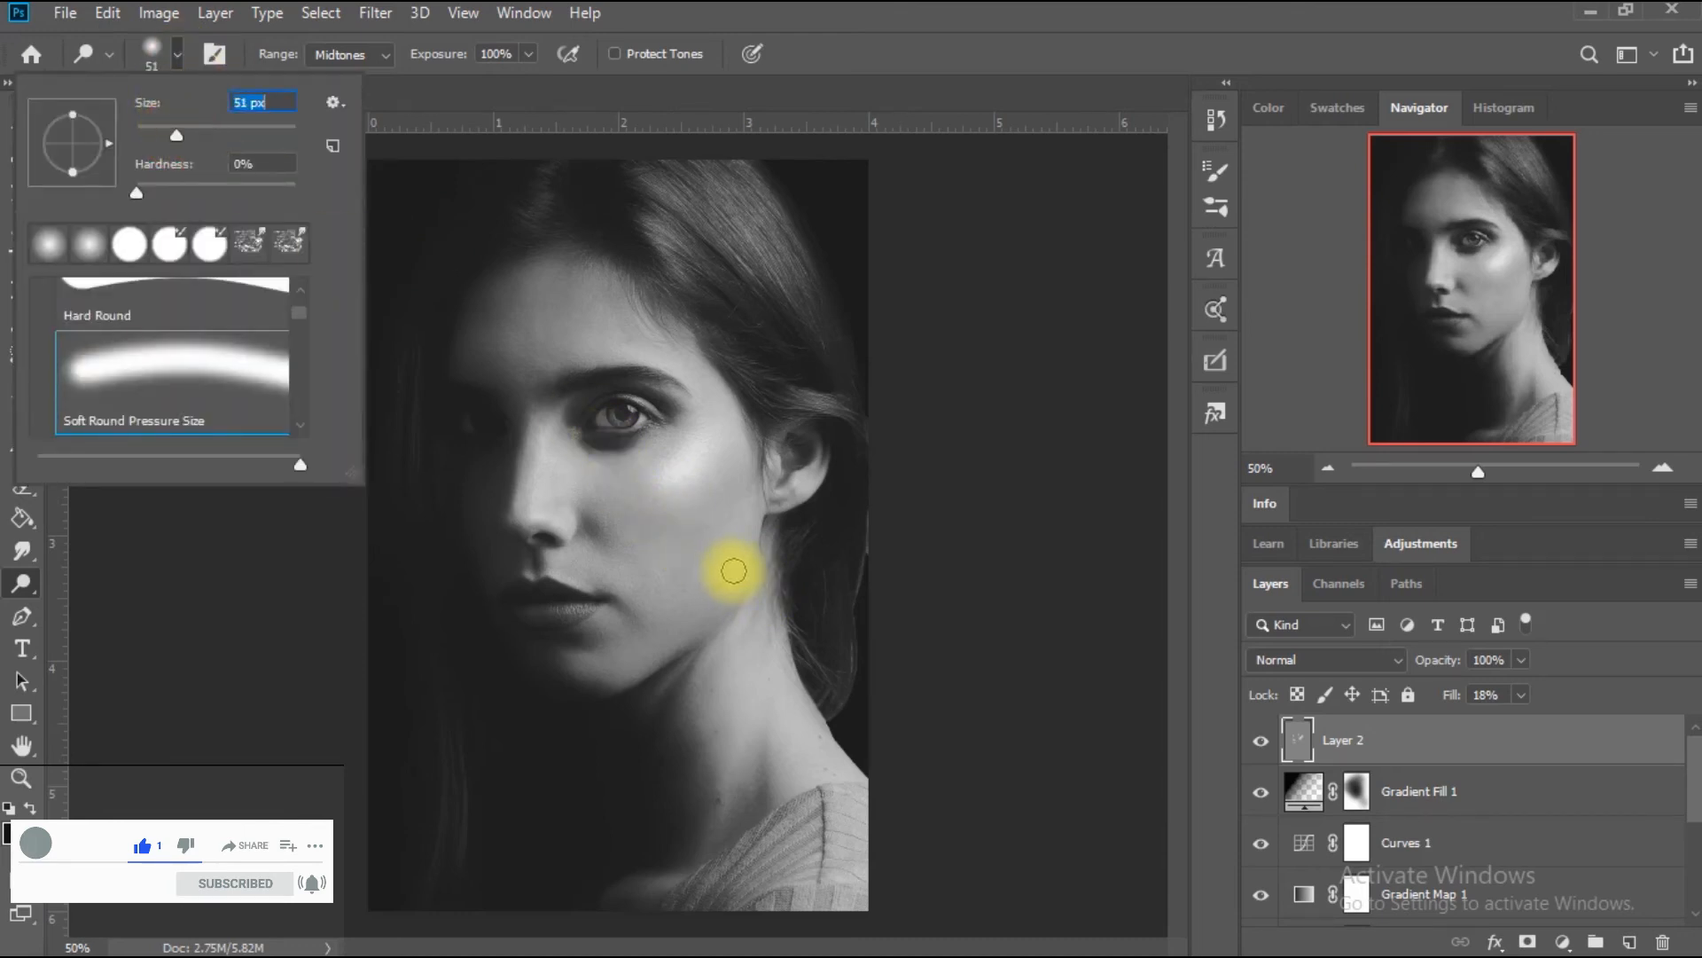
pyautogui.click(743, 565)
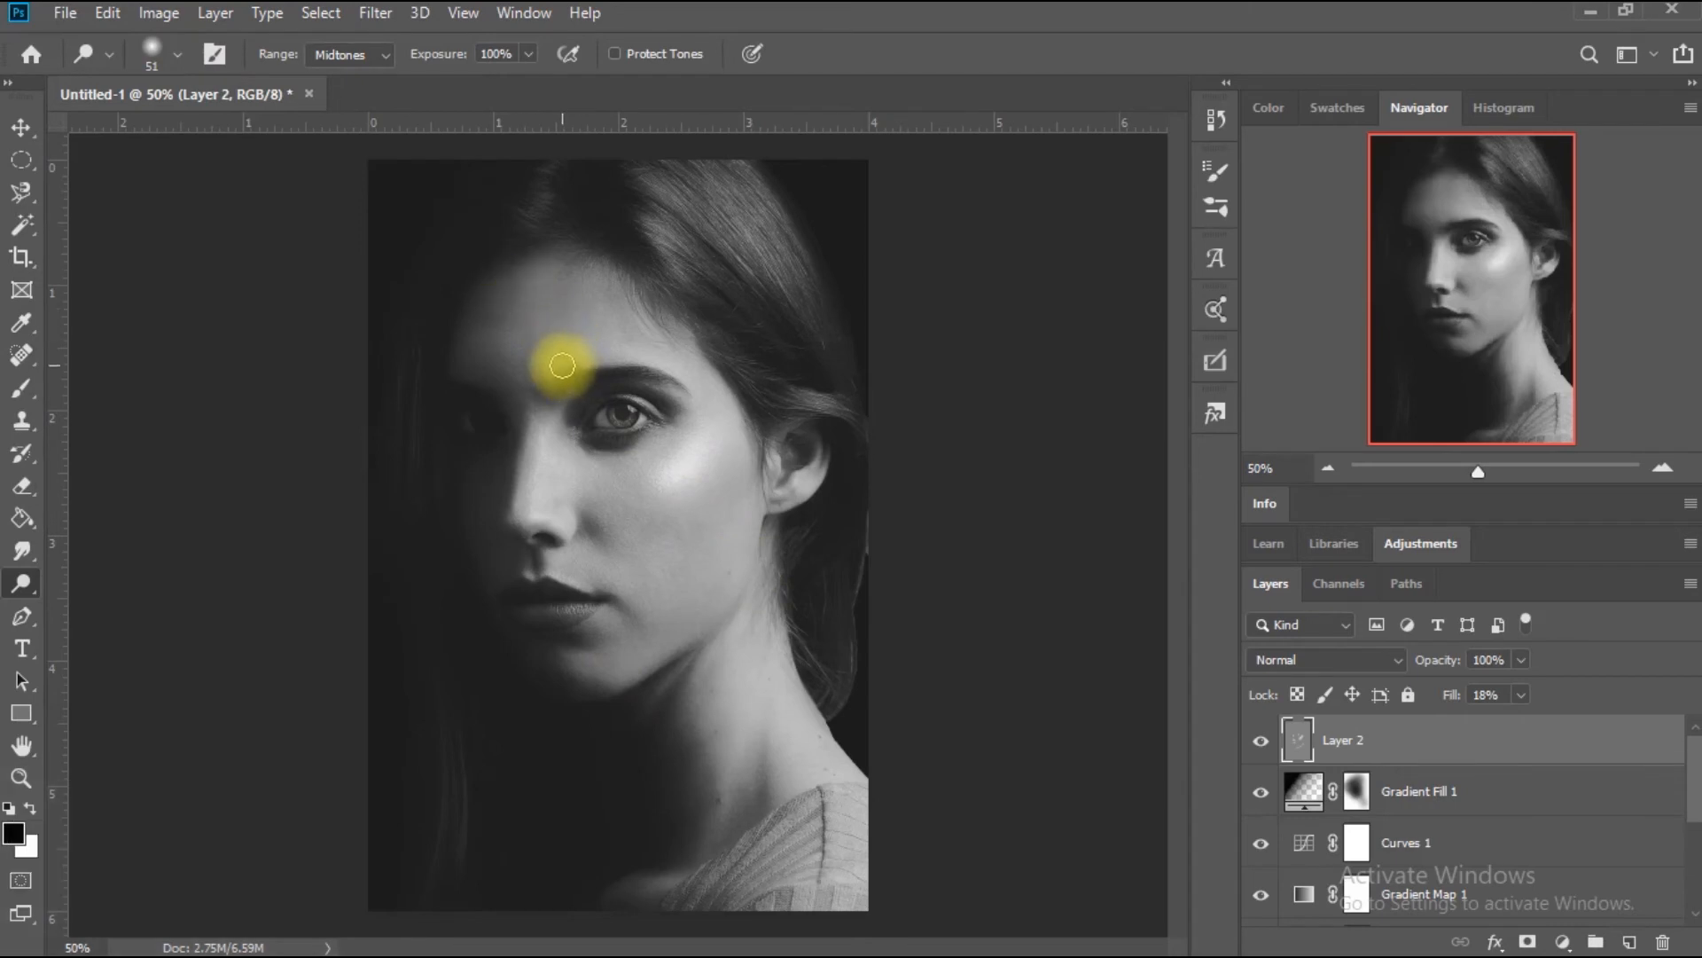
# Dodge the brow area and forehead with a 40 px brush, and toggle the gray layer's visibility off and on to compare.
pyautogui.click(177, 54)
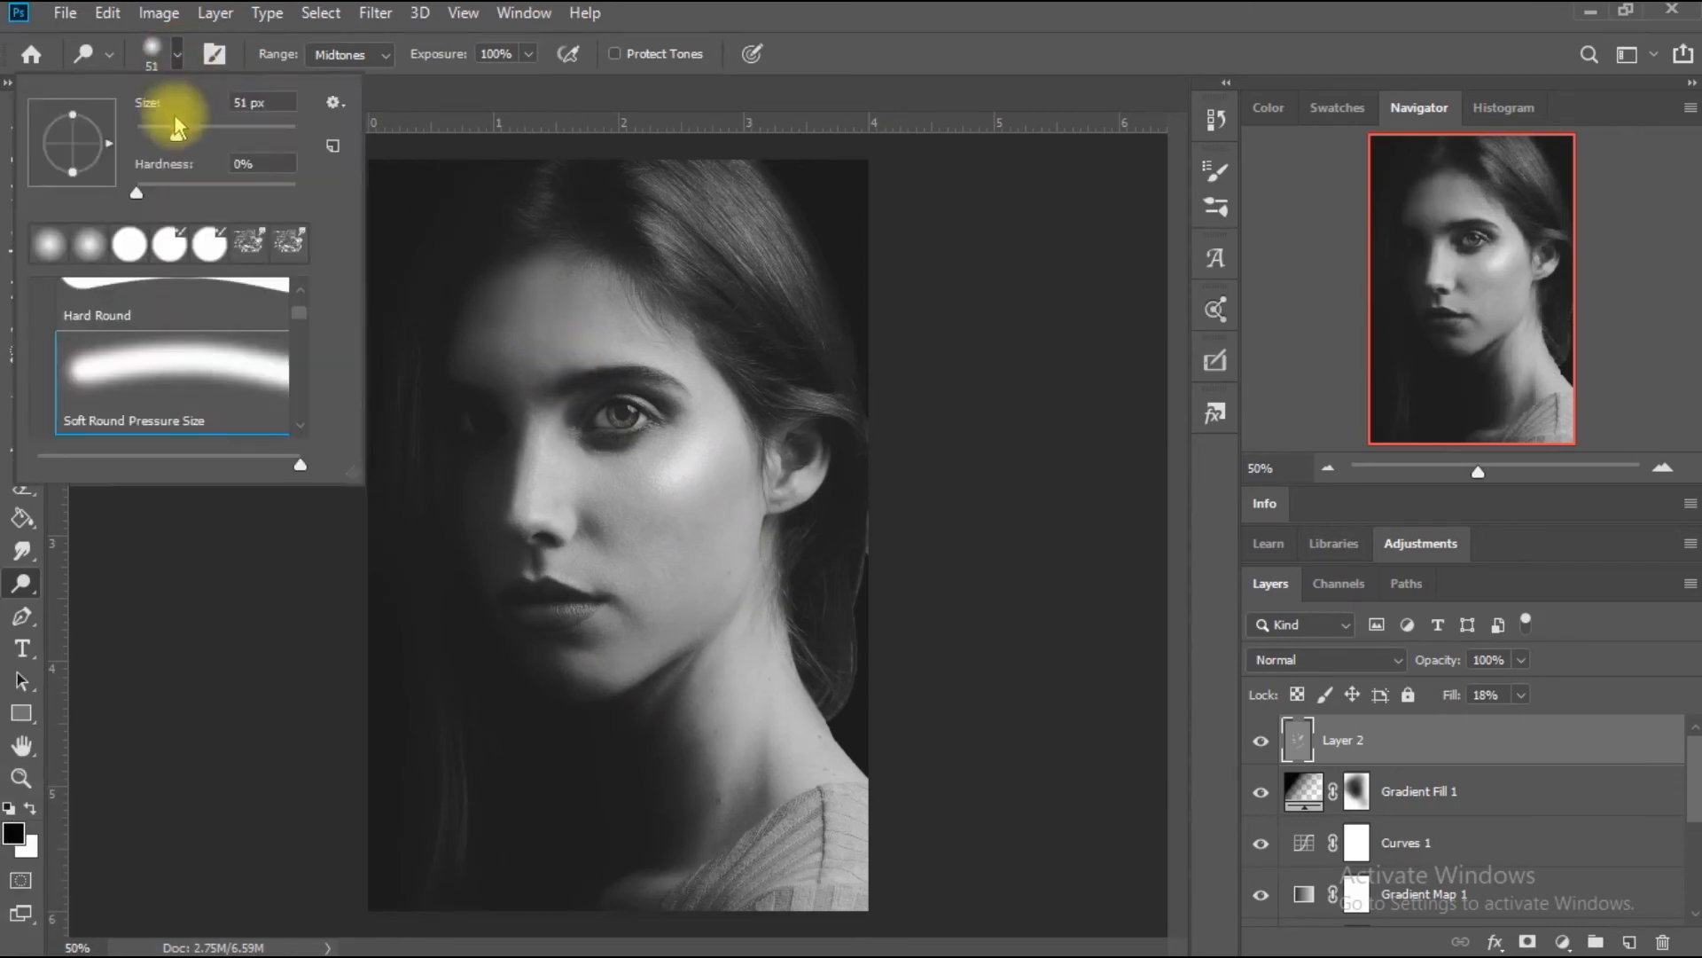
pyautogui.moveTo(171, 138); pyautogui.dragTo(167, 135)
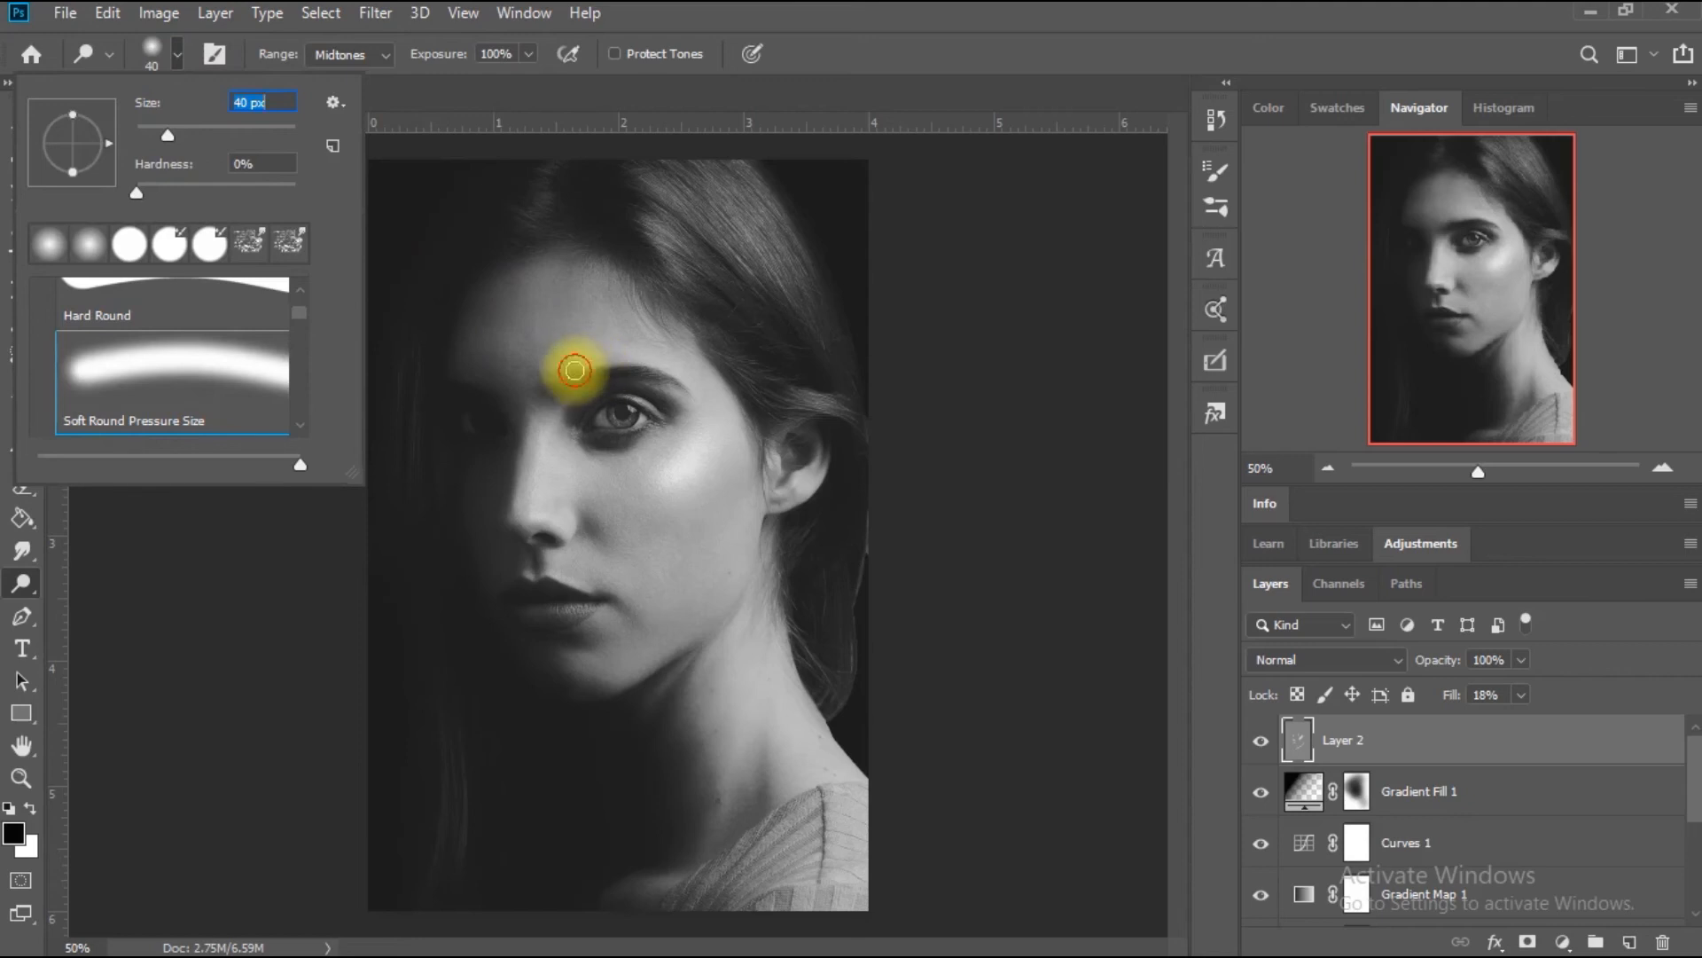
pyautogui.click(575, 370)
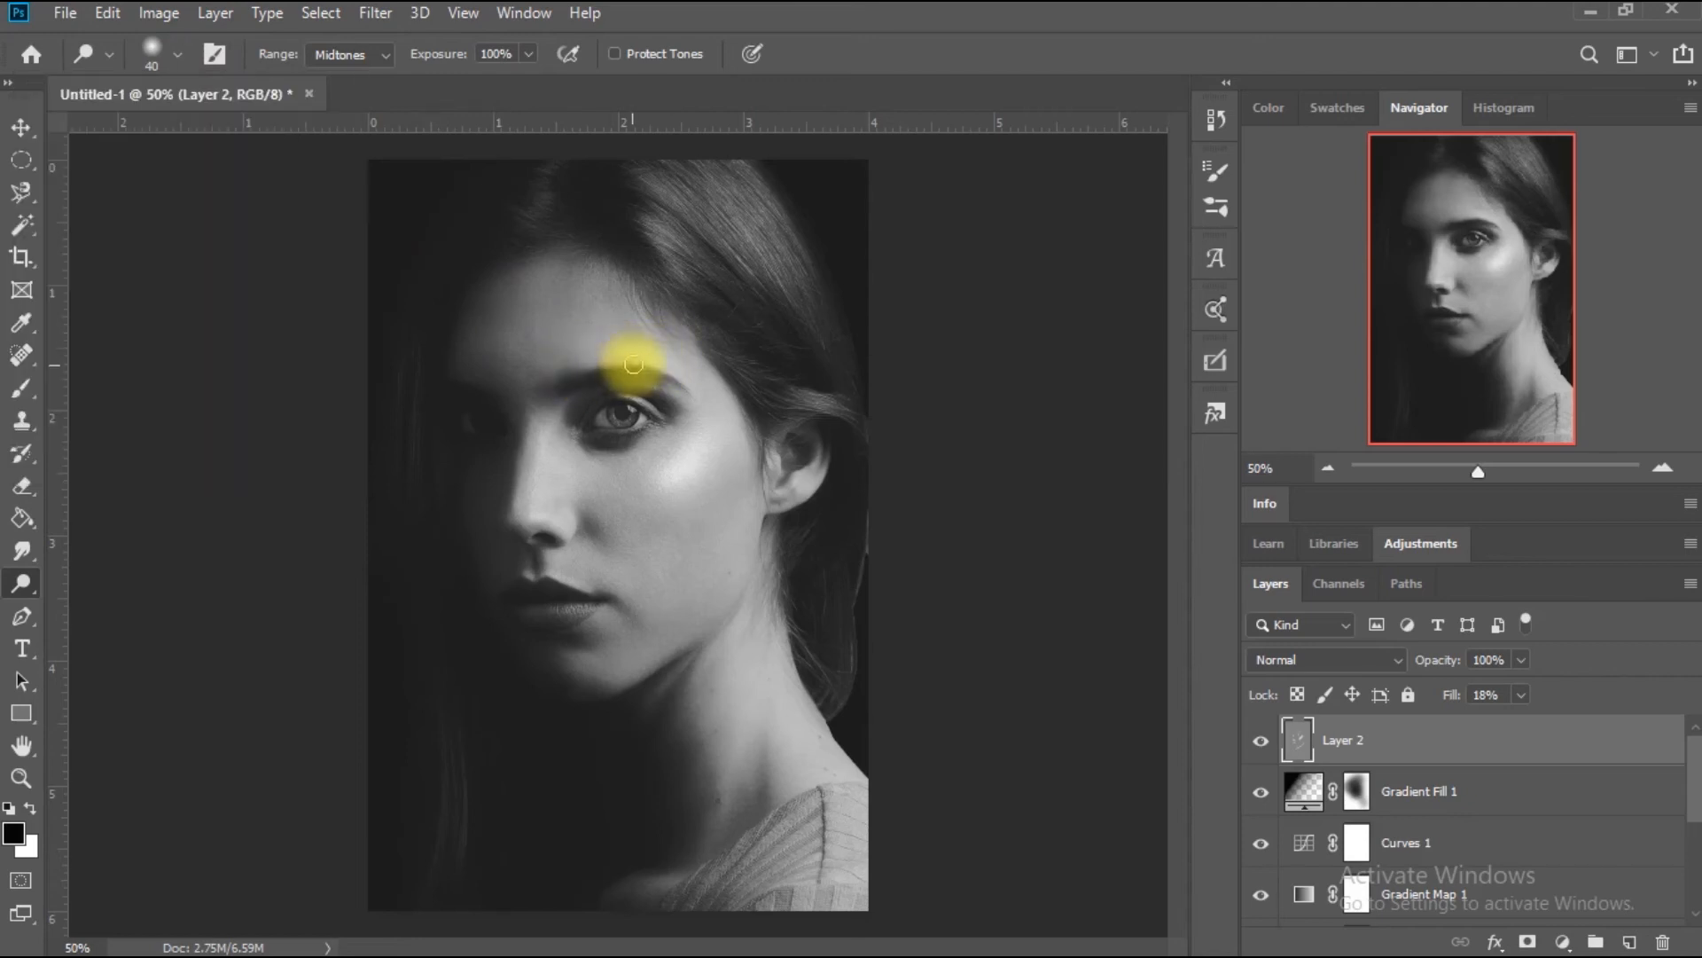
pyautogui.moveTo(672, 378)
pyautogui.mouseDown()
pyautogui.moveTo(630, 285)
pyautogui.moveTo(647, 350)
pyautogui.moveTo(613, 290)
pyautogui.mouseUp()
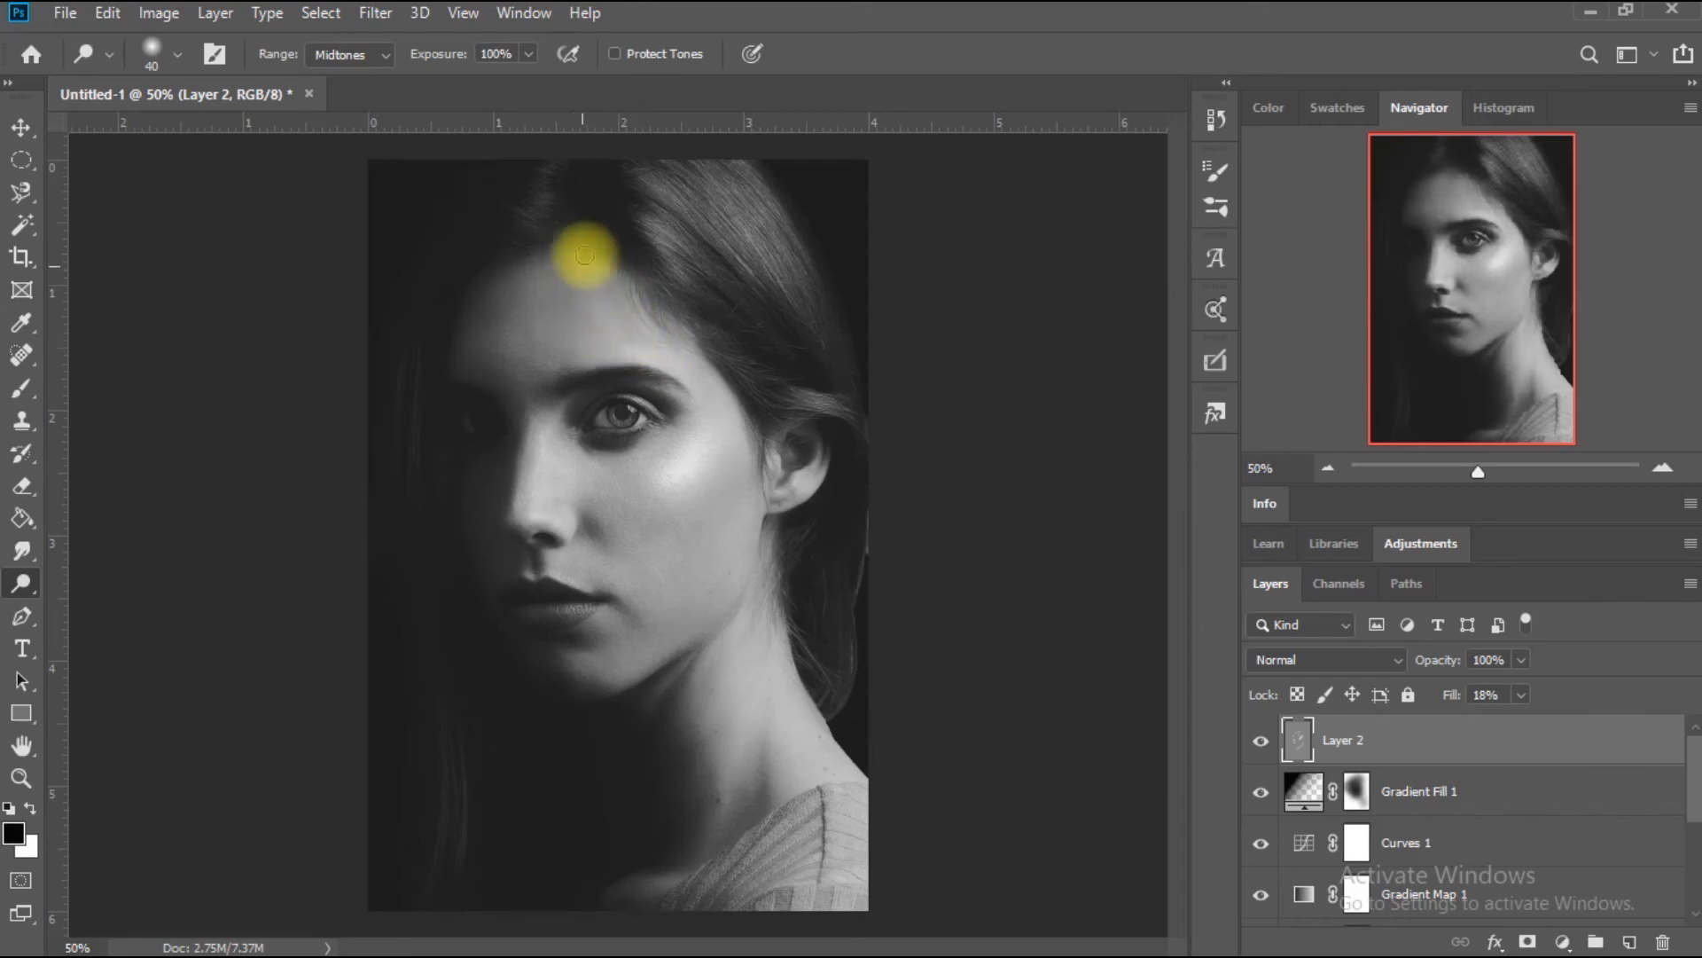
pyautogui.moveTo(585, 256); pyautogui.dragTo(639, 332)
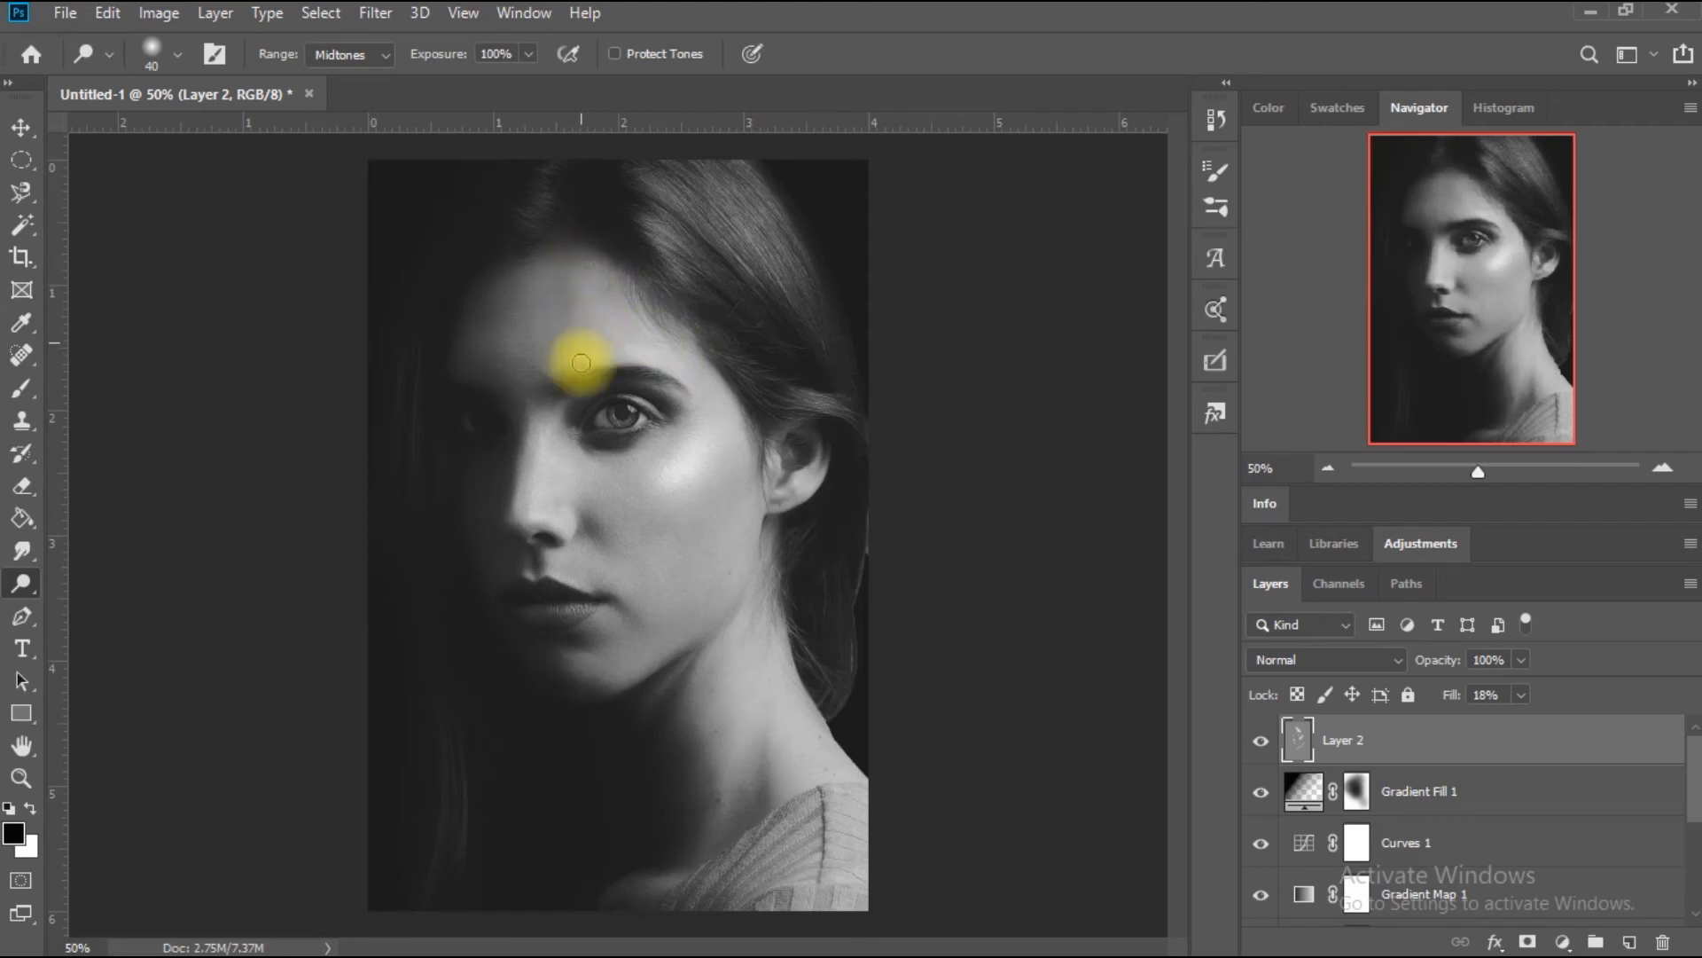
pyautogui.moveTo(581, 363); pyautogui.dragTo(571, 262)
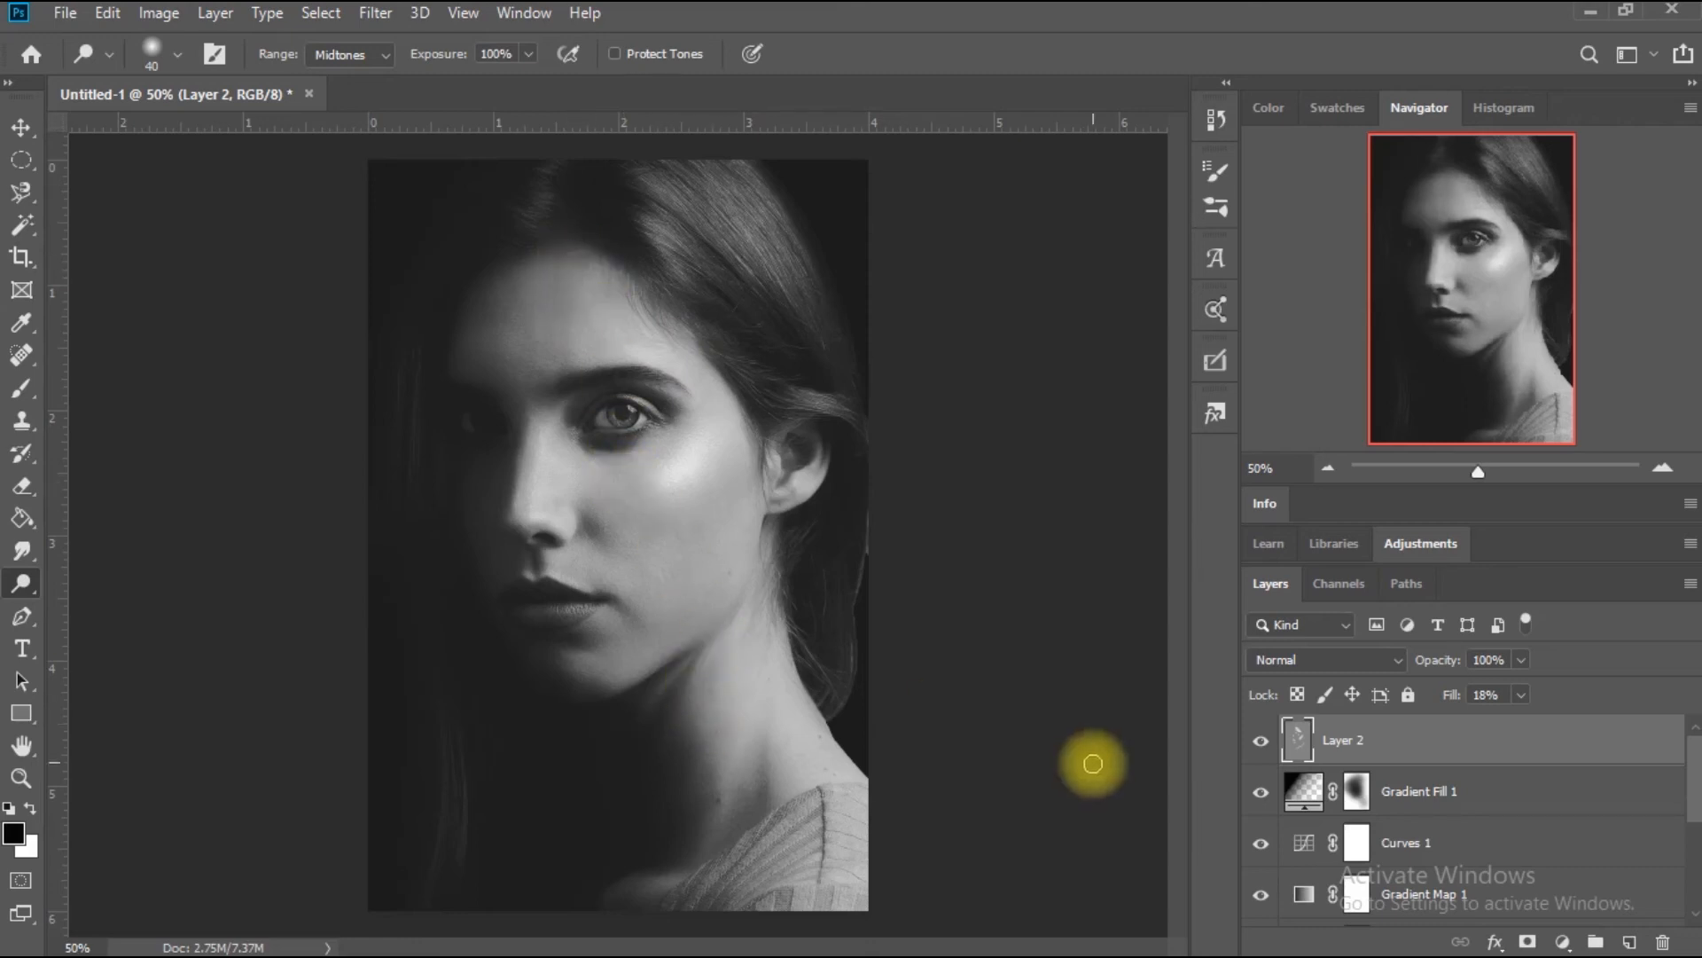
pyautogui.click(1263, 742)
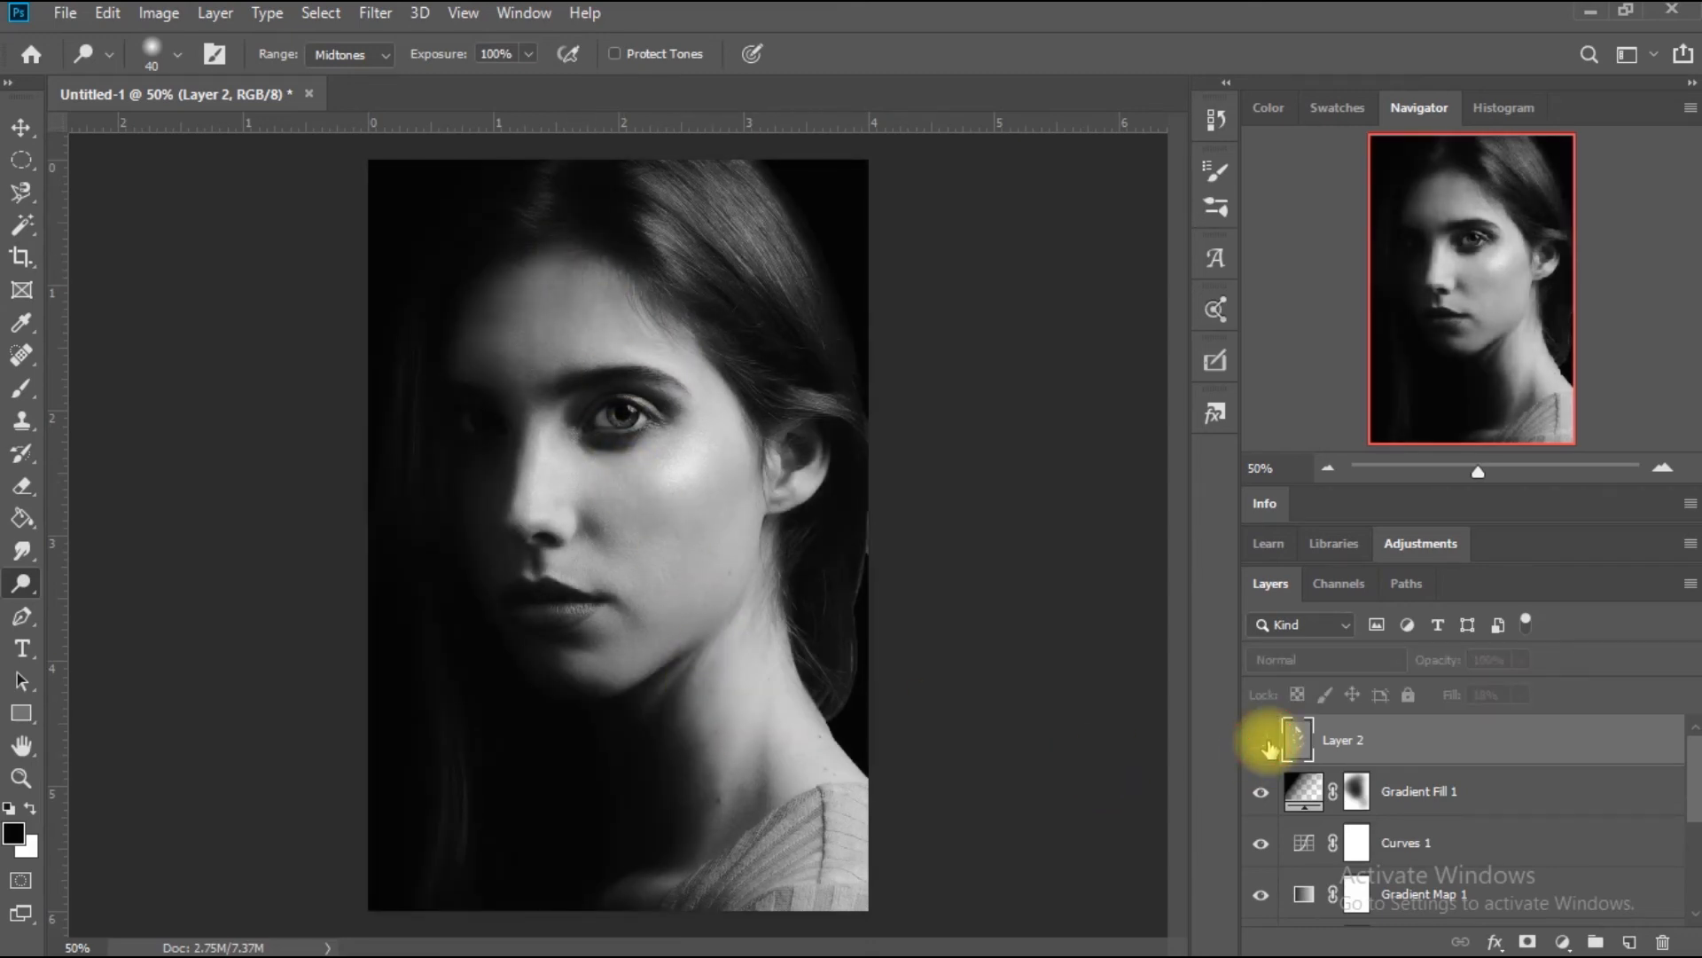
pyautogui.click(1263, 741)
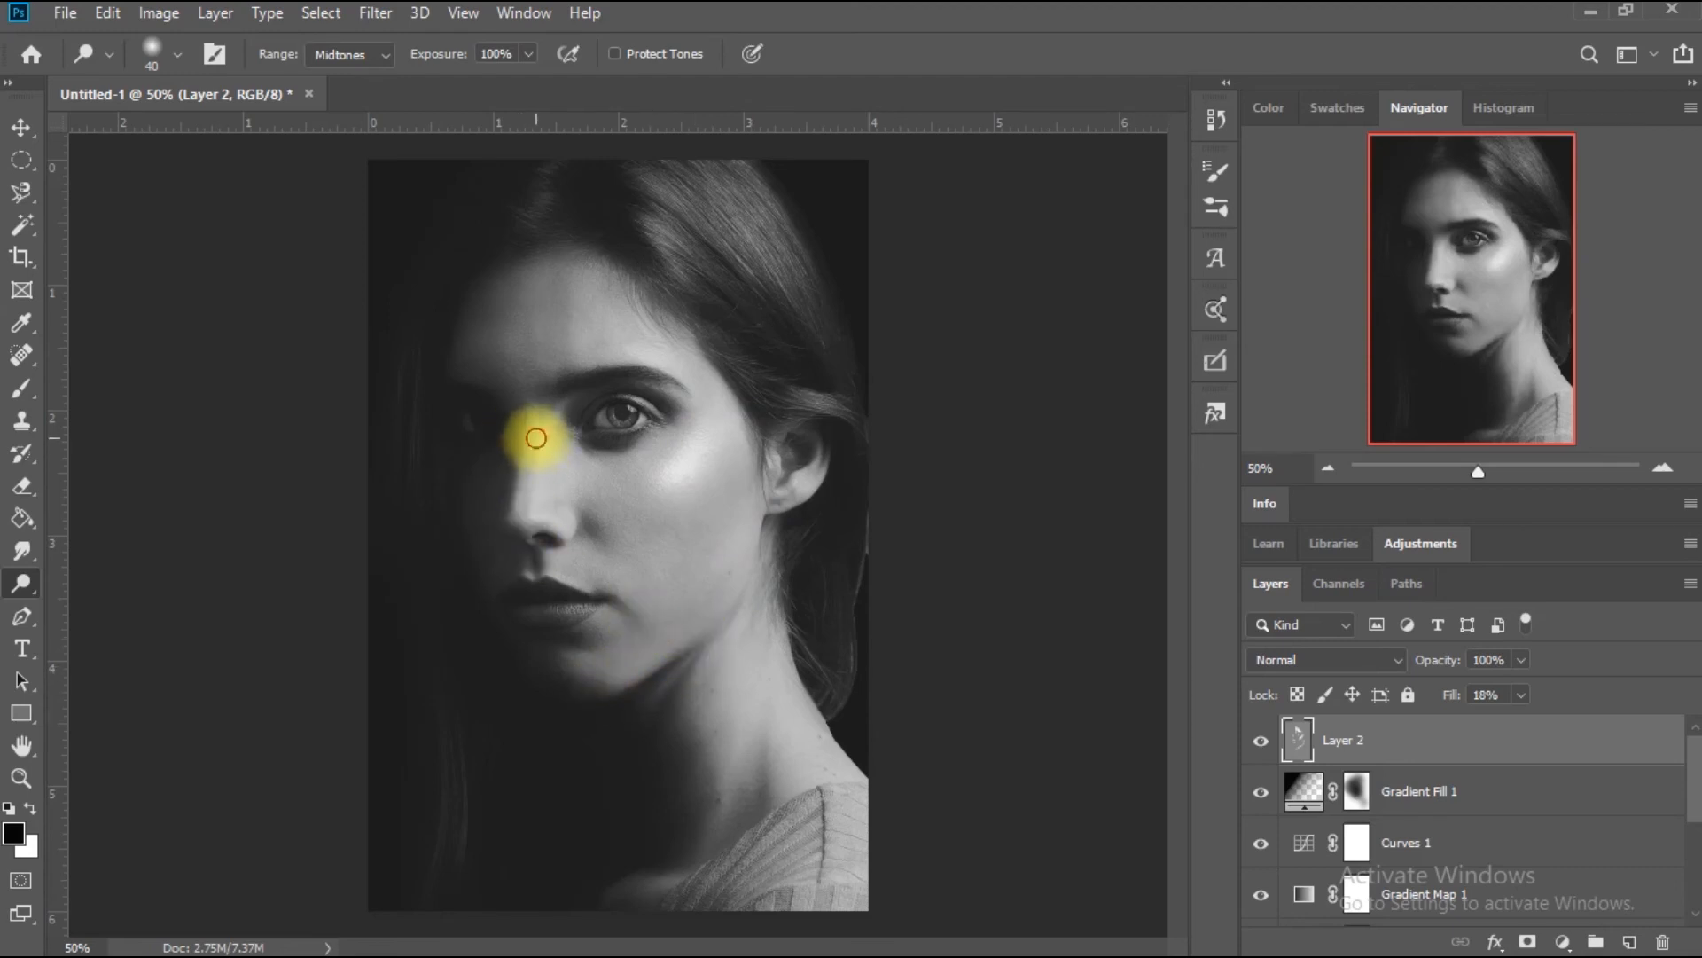
# Dodge the nose, cheek, neck and shoulder on the gray layer with the 40 px brush and switch to the Move tool.
pyautogui.moveTo(525, 504)
pyautogui.mouseDown()
pyautogui.moveTo(535, 456)
pyautogui.moveTo(554, 524)
pyautogui.mouseUp()
pyautogui.moveTo(680, 510); pyautogui.dragTo(660, 461)
pyautogui.moveTo(771, 616)
pyautogui.mouseDown()
pyautogui.moveTo(820, 699)
pyautogui.moveTo(787, 647)
pyautogui.moveTo(772, 808)
pyautogui.moveTo(771, 753)
pyautogui.moveTo(769, 802)
pyautogui.moveTo(774, 753)
pyautogui.moveTo(778, 791)
pyautogui.moveTo(806, 774)
pyautogui.moveTo(798, 717)
pyautogui.moveTo(858, 783)
pyautogui.moveTo(788, 732)
pyautogui.moveTo(817, 777)
pyautogui.moveTo(814, 758)
pyautogui.moveTo(807, 784)
pyautogui.moveTo(837, 773)
pyautogui.moveTo(802, 771)
pyautogui.moveTo(791, 722)
pyautogui.moveTo(789, 793)
pyautogui.moveTo(770, 801)
pyautogui.moveTo(787, 709)
pyautogui.moveTo(775, 771)
pyautogui.moveTo(760, 639)
pyautogui.moveTo(671, 881)
pyautogui.moveTo(615, 899)
pyautogui.moveTo(786, 838)
pyautogui.moveTo(643, 887)
pyautogui.moveTo(754, 850)
pyautogui.moveTo(821, 801)
pyautogui.moveTo(809, 882)
pyautogui.moveTo(834, 784)
pyautogui.mouseUp()
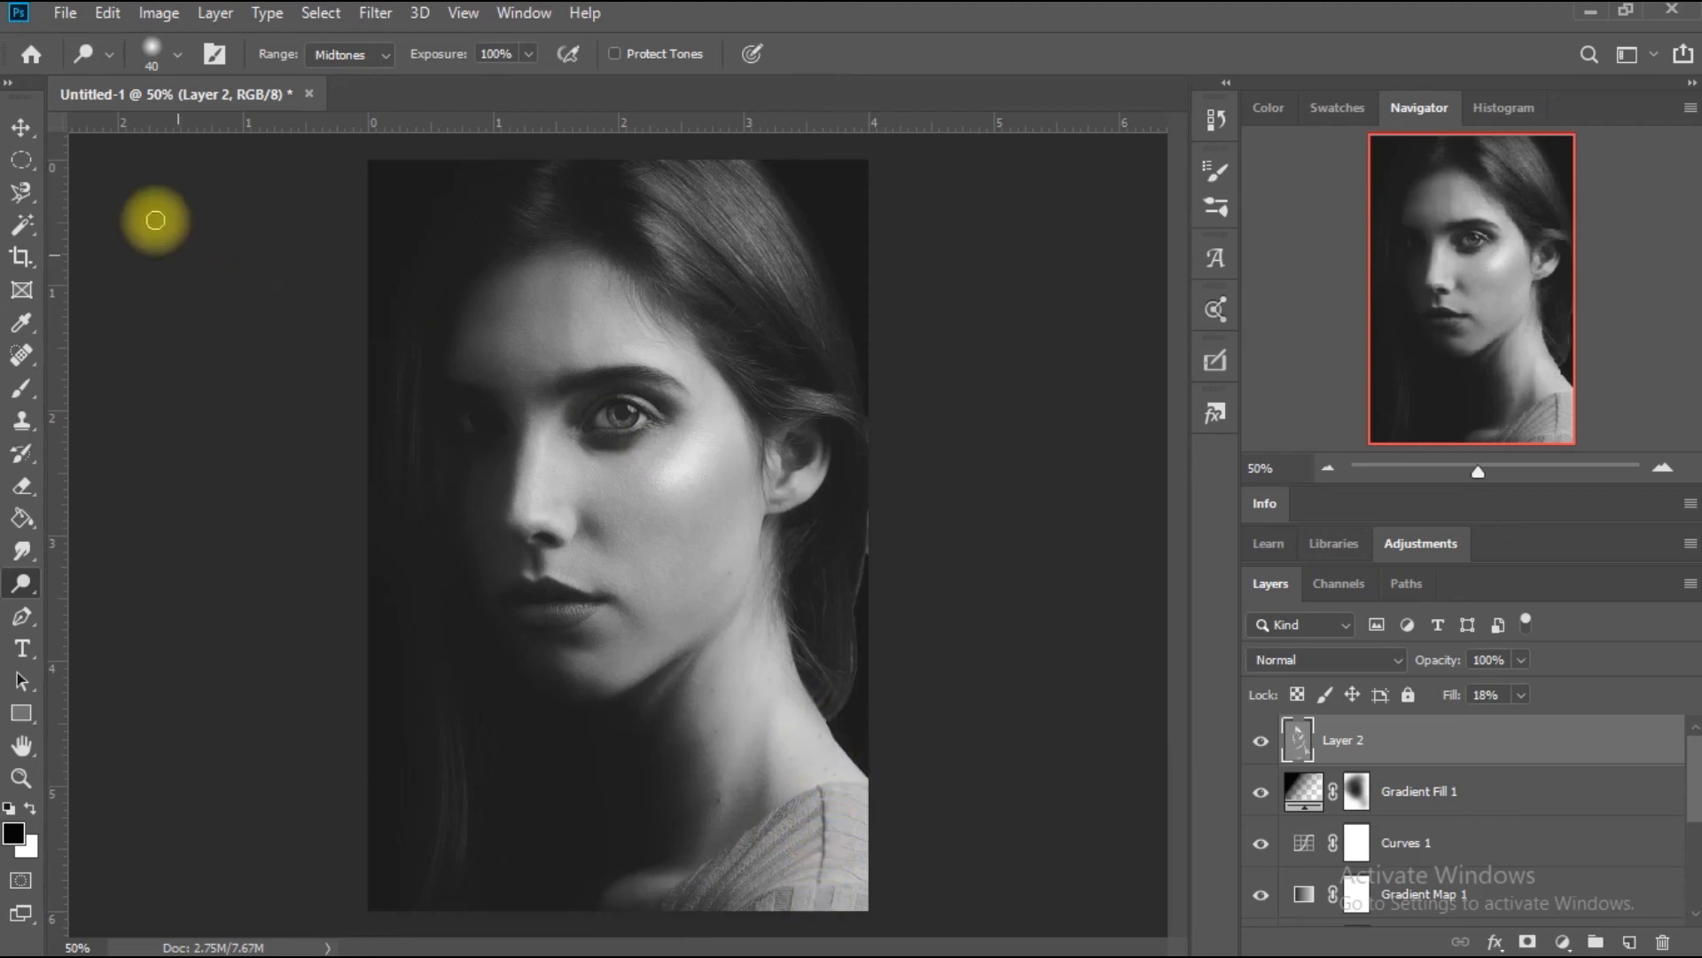
pyautogui.click(20, 126)
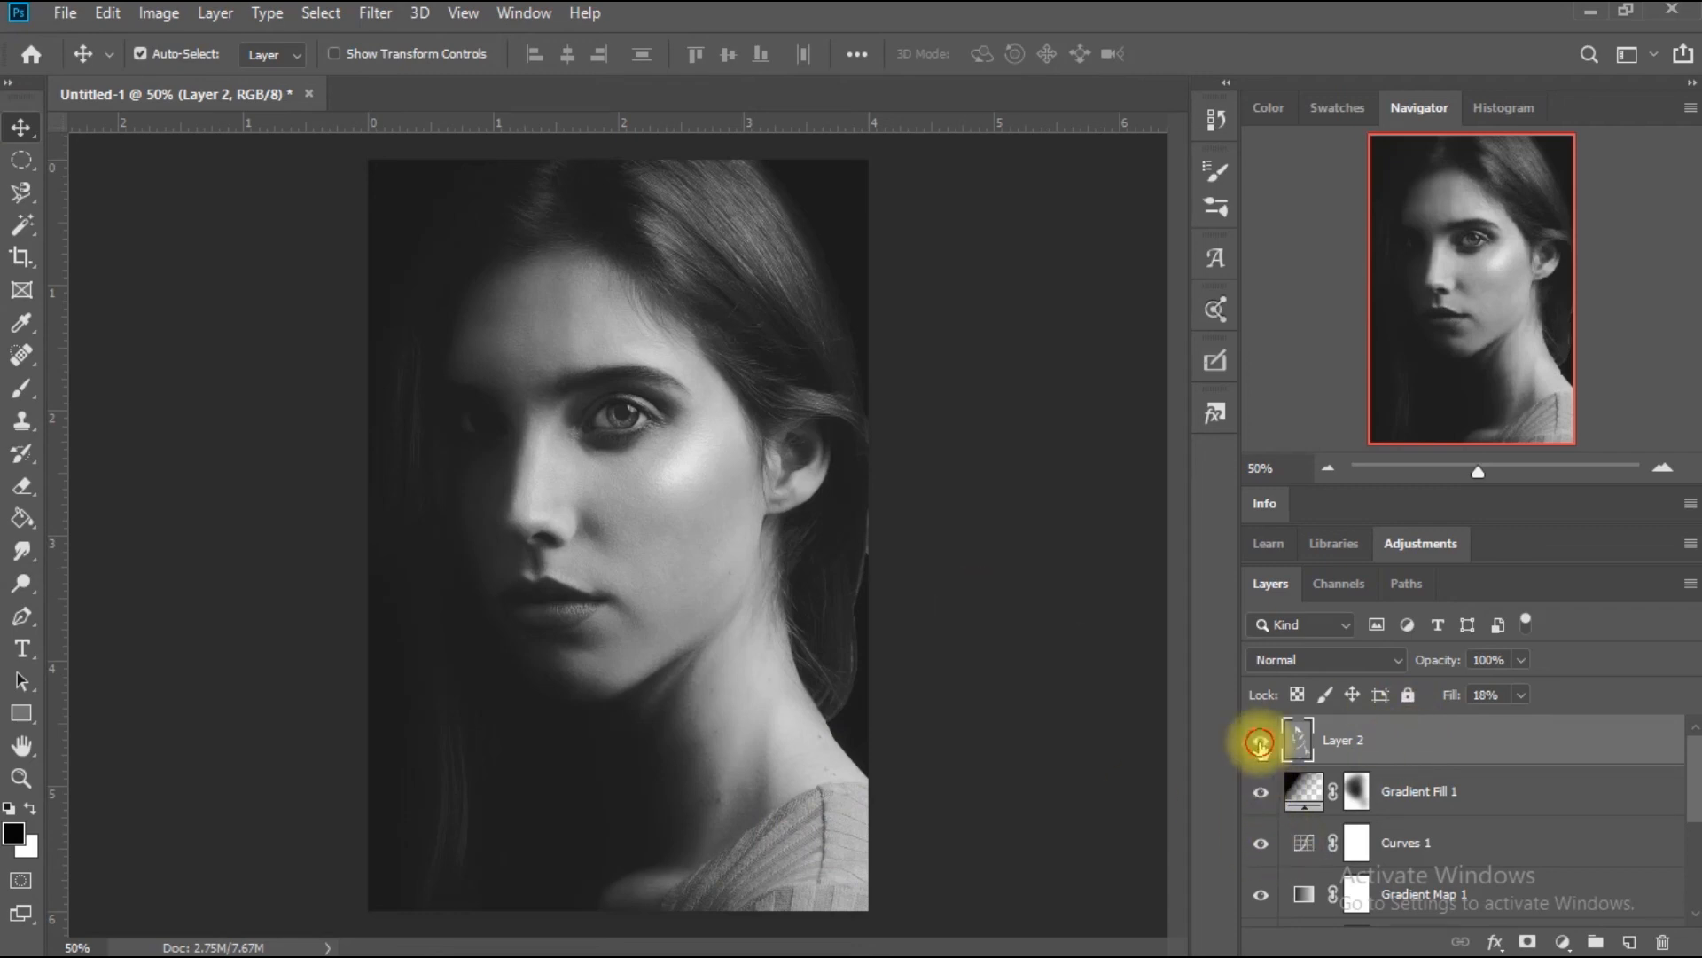
# Toggle the gray layer's visibility off and on to compare, and dodge from the forehead down to the lit eye with the 40 px brush.
pyautogui.click(1260, 741)
pyautogui.click(1260, 743)
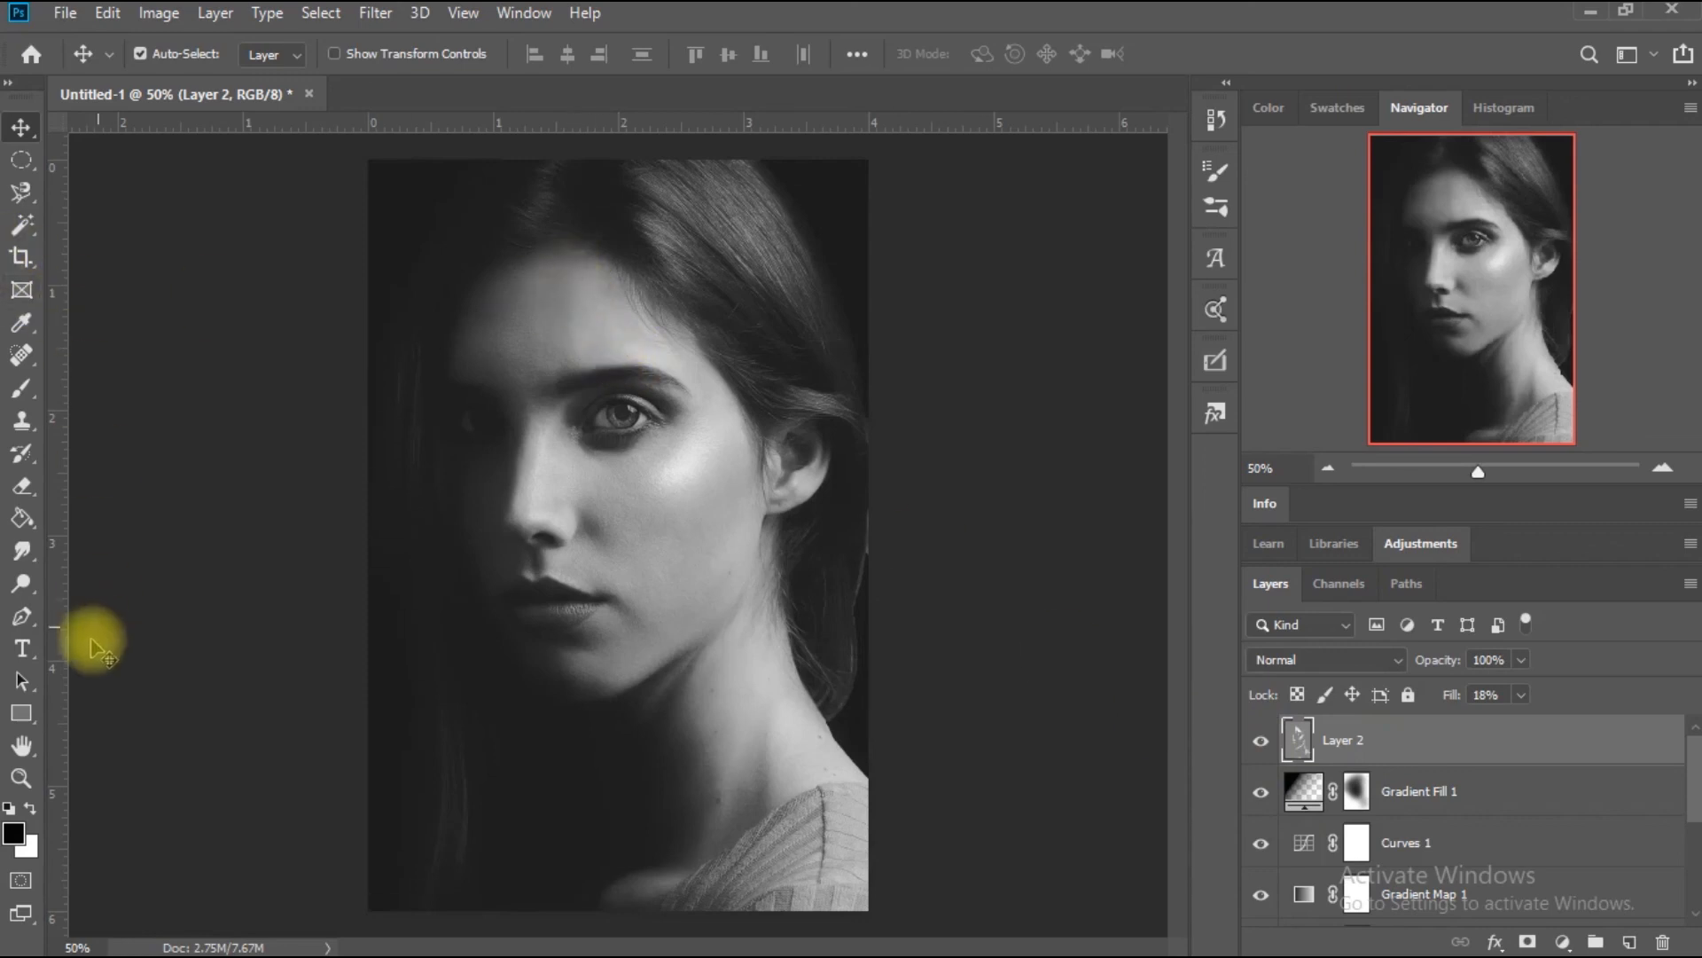
pyautogui.click(21, 583)
pyautogui.moveTo(596, 282)
pyautogui.mouseDown()
pyautogui.moveTo(593, 342)
pyautogui.moveTo(574, 303)
pyautogui.moveTo(639, 339)
pyautogui.moveTo(617, 310)
pyautogui.moveTo(595, 306)
pyautogui.moveTo(597, 329)
pyautogui.moveTo(587, 287)
pyautogui.moveTo(580, 345)
pyautogui.moveTo(568, 269)
pyautogui.moveTo(566, 360)
pyautogui.moveTo(567, 273)
pyautogui.moveTo(569, 344)
pyautogui.moveTo(568, 299)
pyautogui.moveTo(752, 365)
pyautogui.moveTo(634, 408)
pyautogui.moveTo(628, 433)
pyautogui.moveTo(617, 410)
pyautogui.moveTo(660, 417)
pyautogui.mouseUp()
# Stamp all visible layers into a new merged layer above the gray layer and switch to the Move tool.
pyautogui.click(1366, 787)
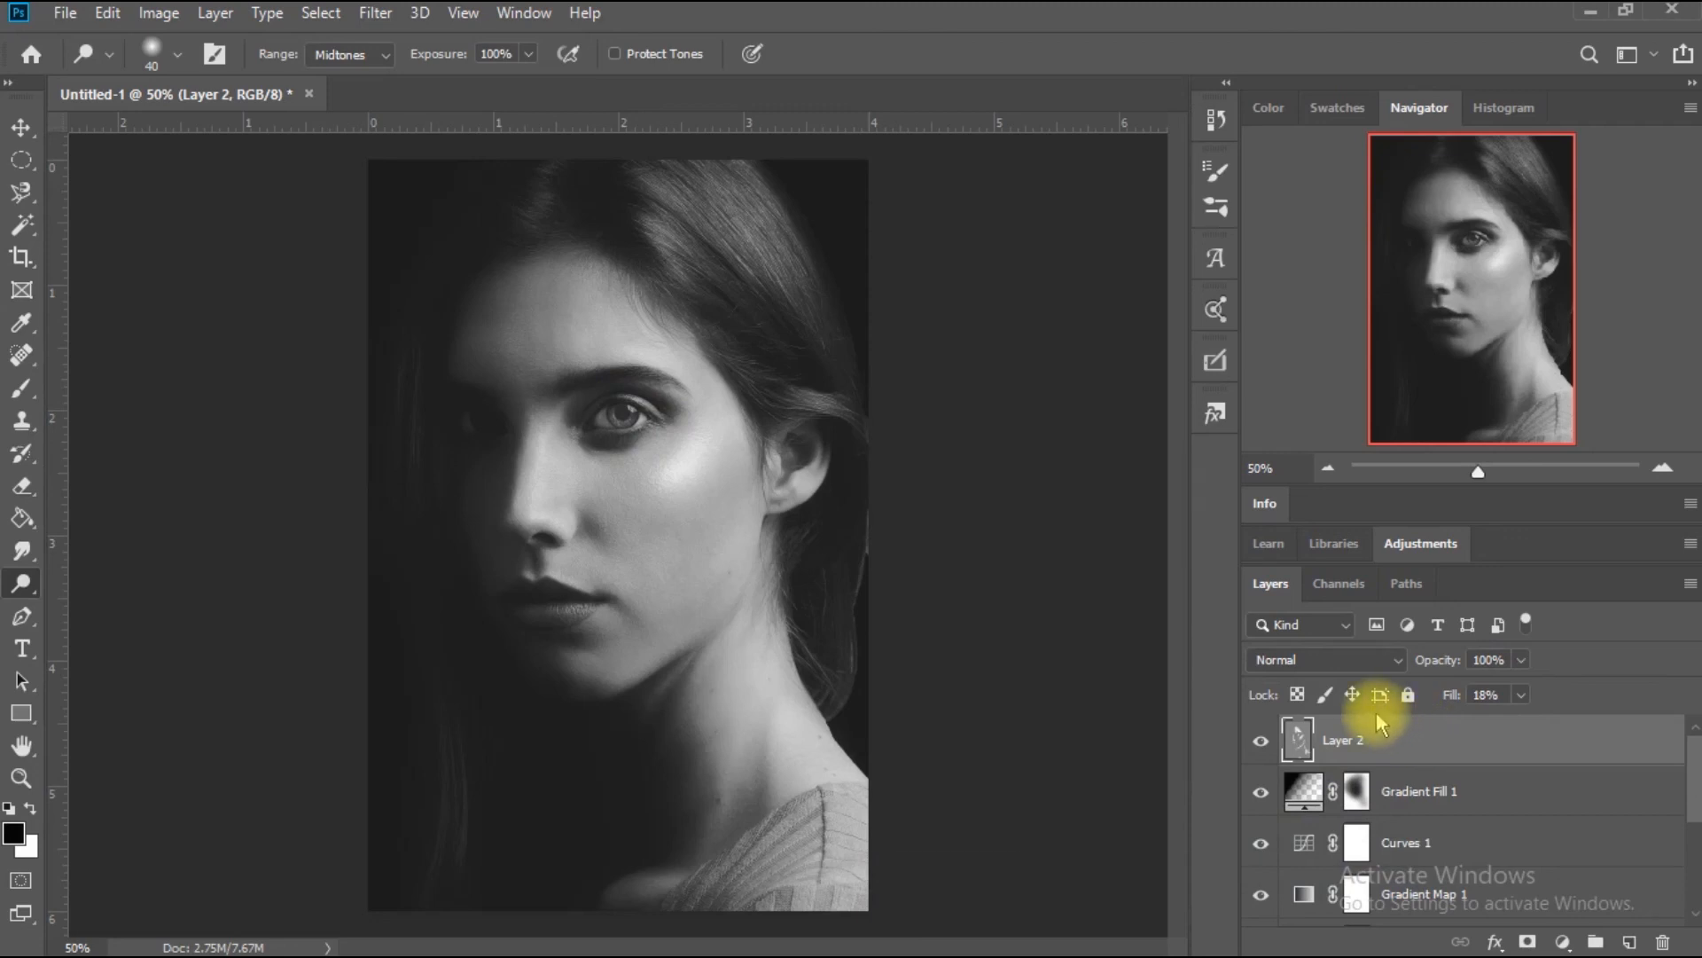
pyautogui.hotkey('ctrl', 'alt', 'shift', 'e')
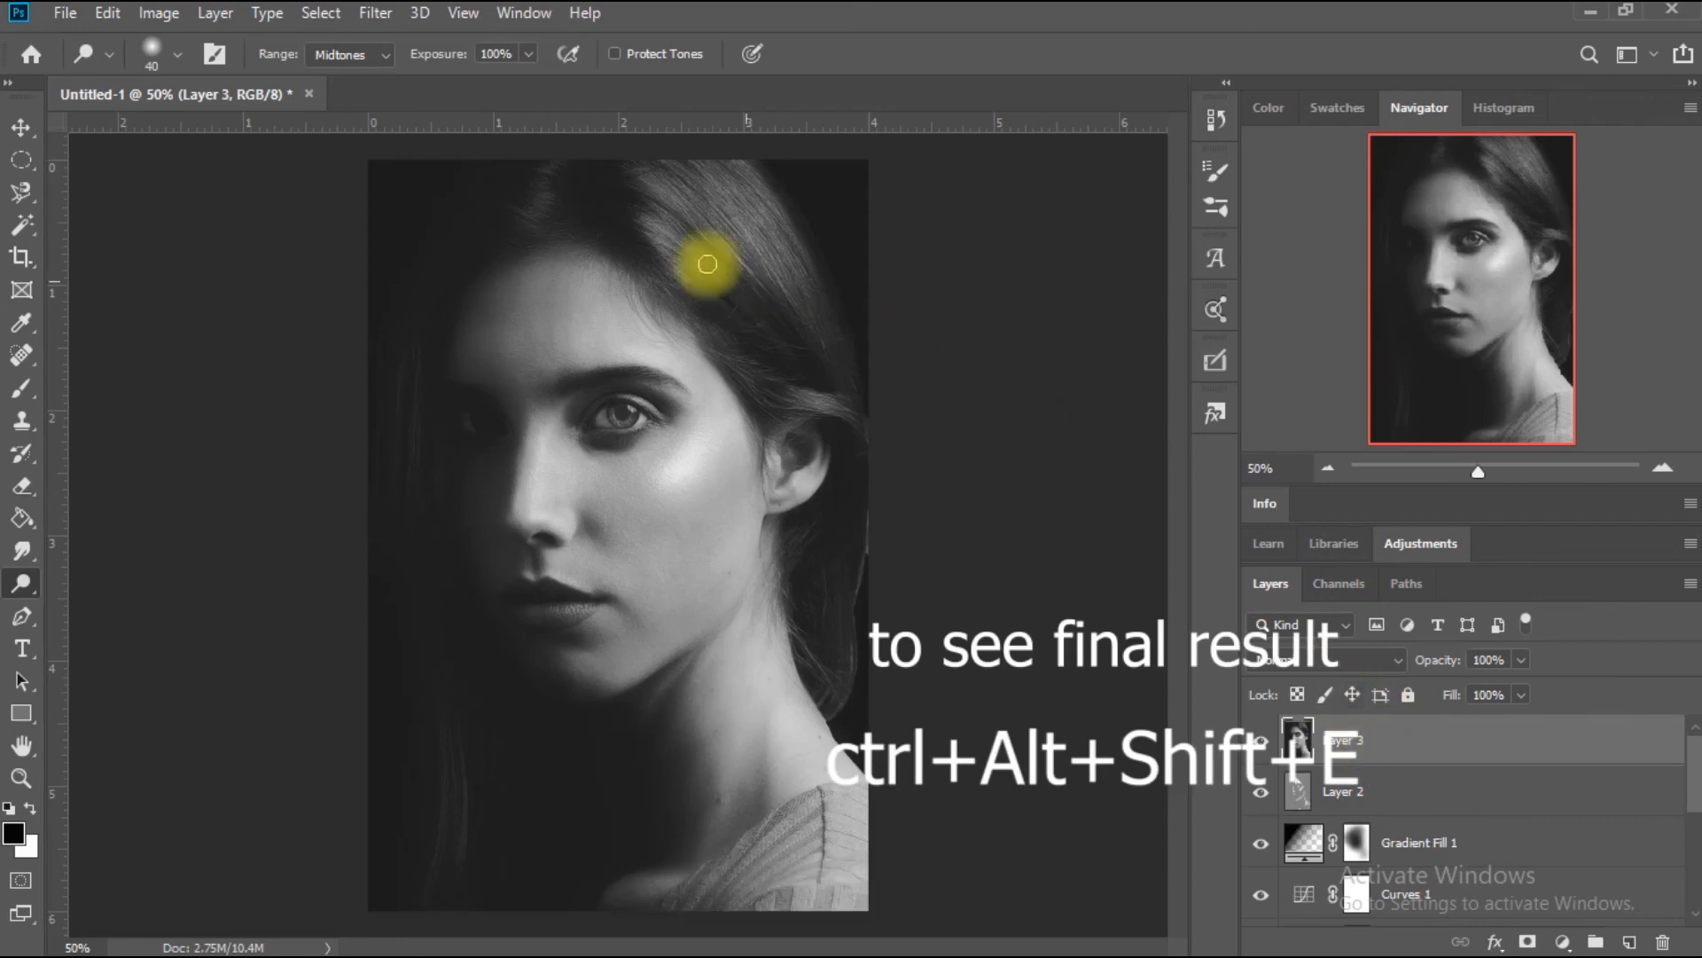
pyautogui.click(22, 126)
# Apply a High Pass filter with a radius of 4.0 pixels to the merged layer.
pyautogui.click(376, 13)
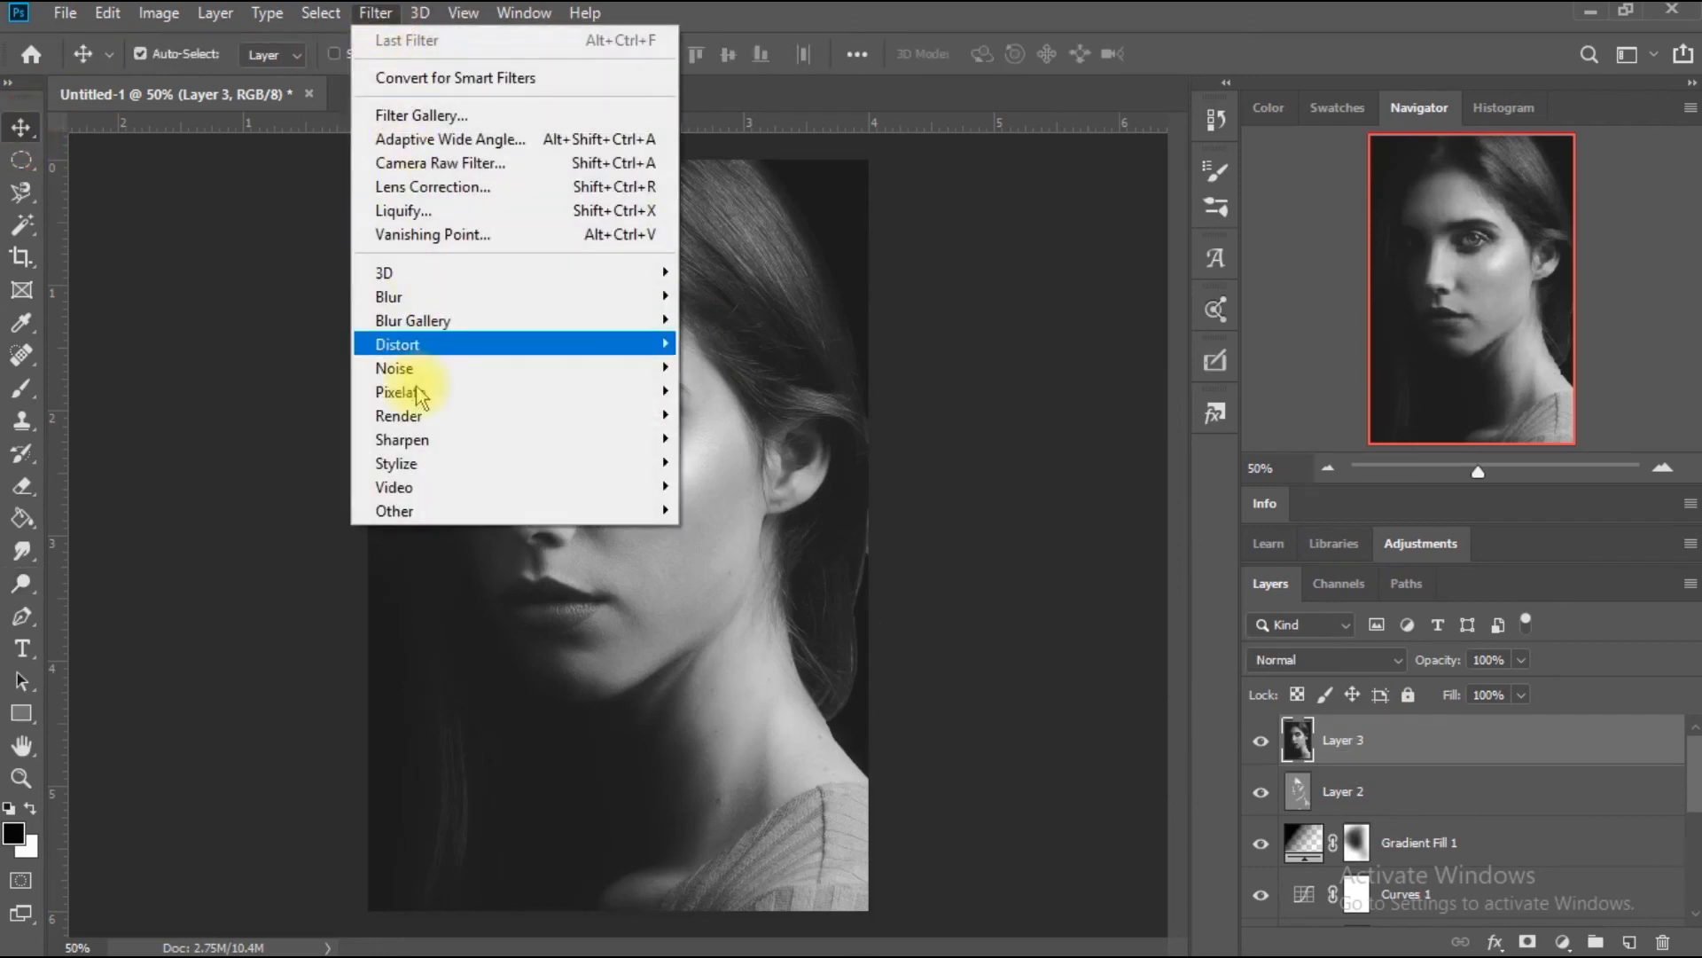
pyautogui.moveTo(428, 465)
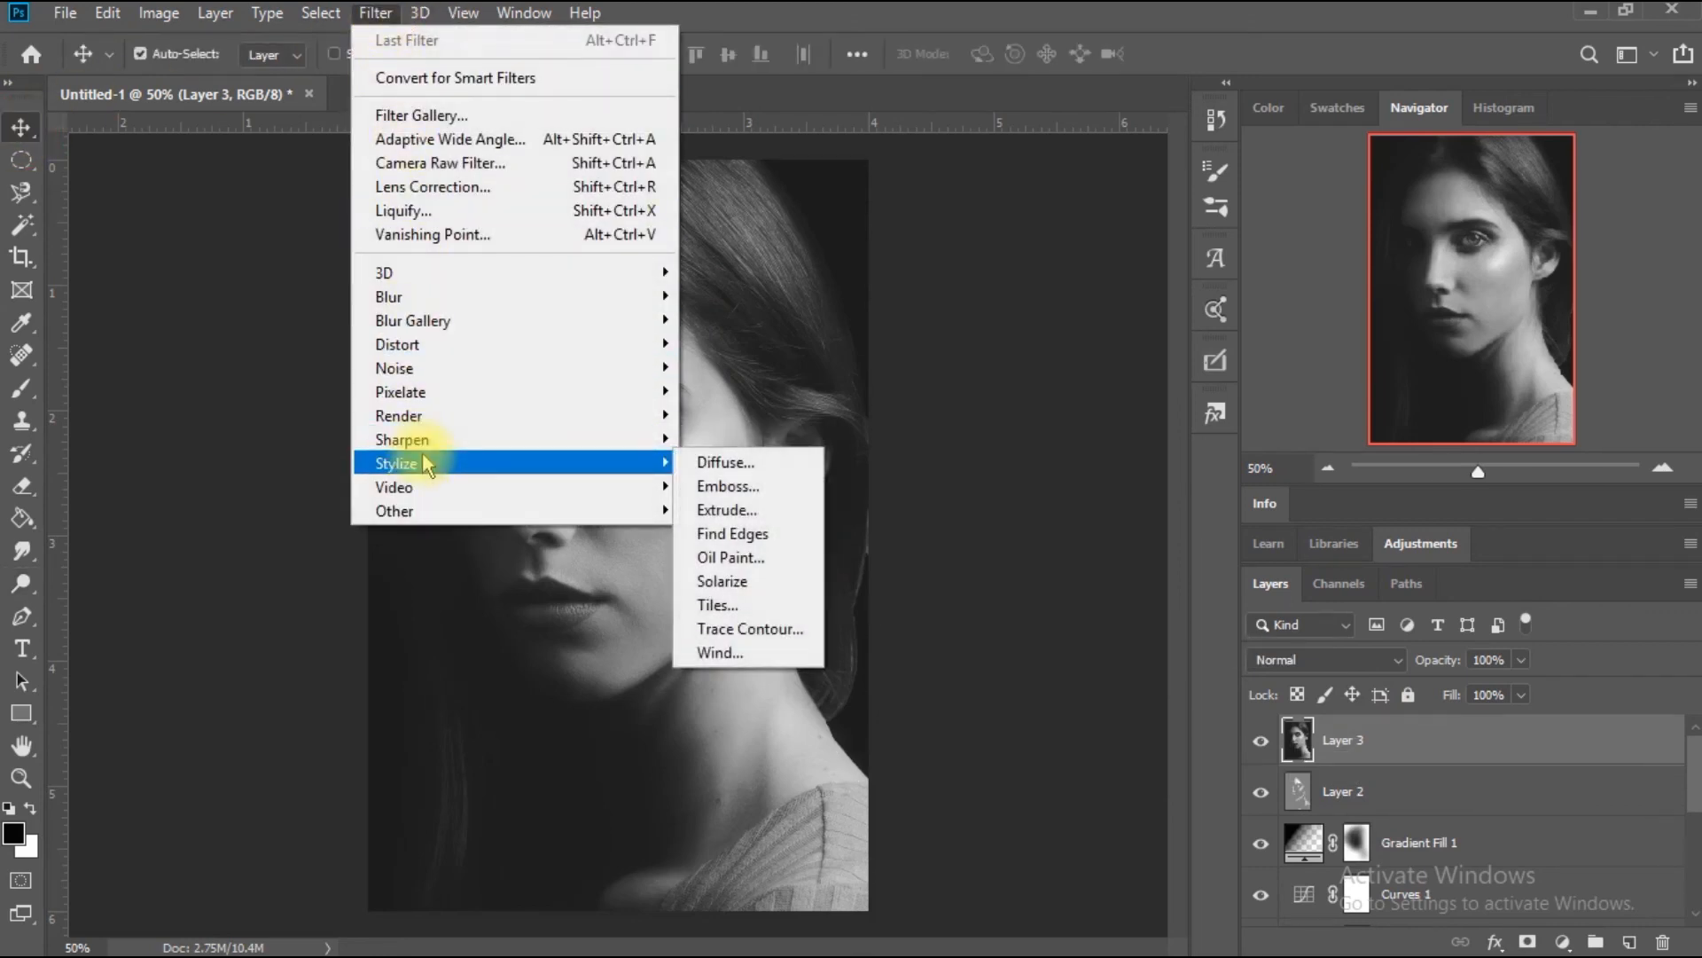
pyautogui.moveTo(473, 509)
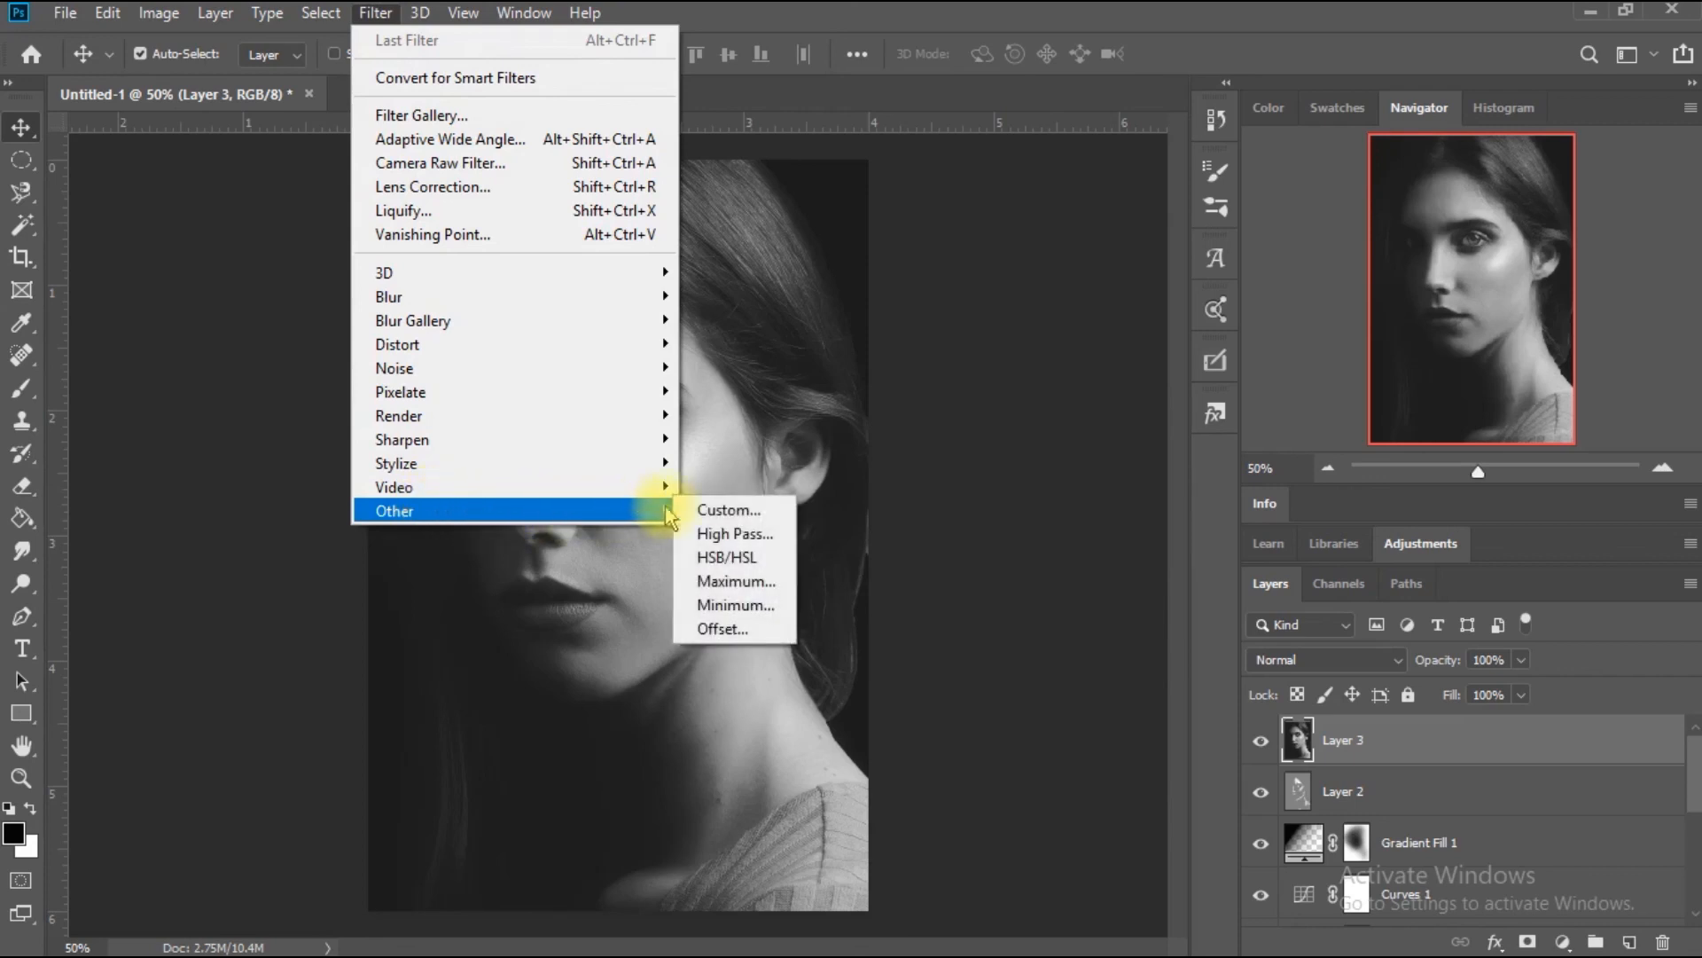
pyautogui.click(732, 532)
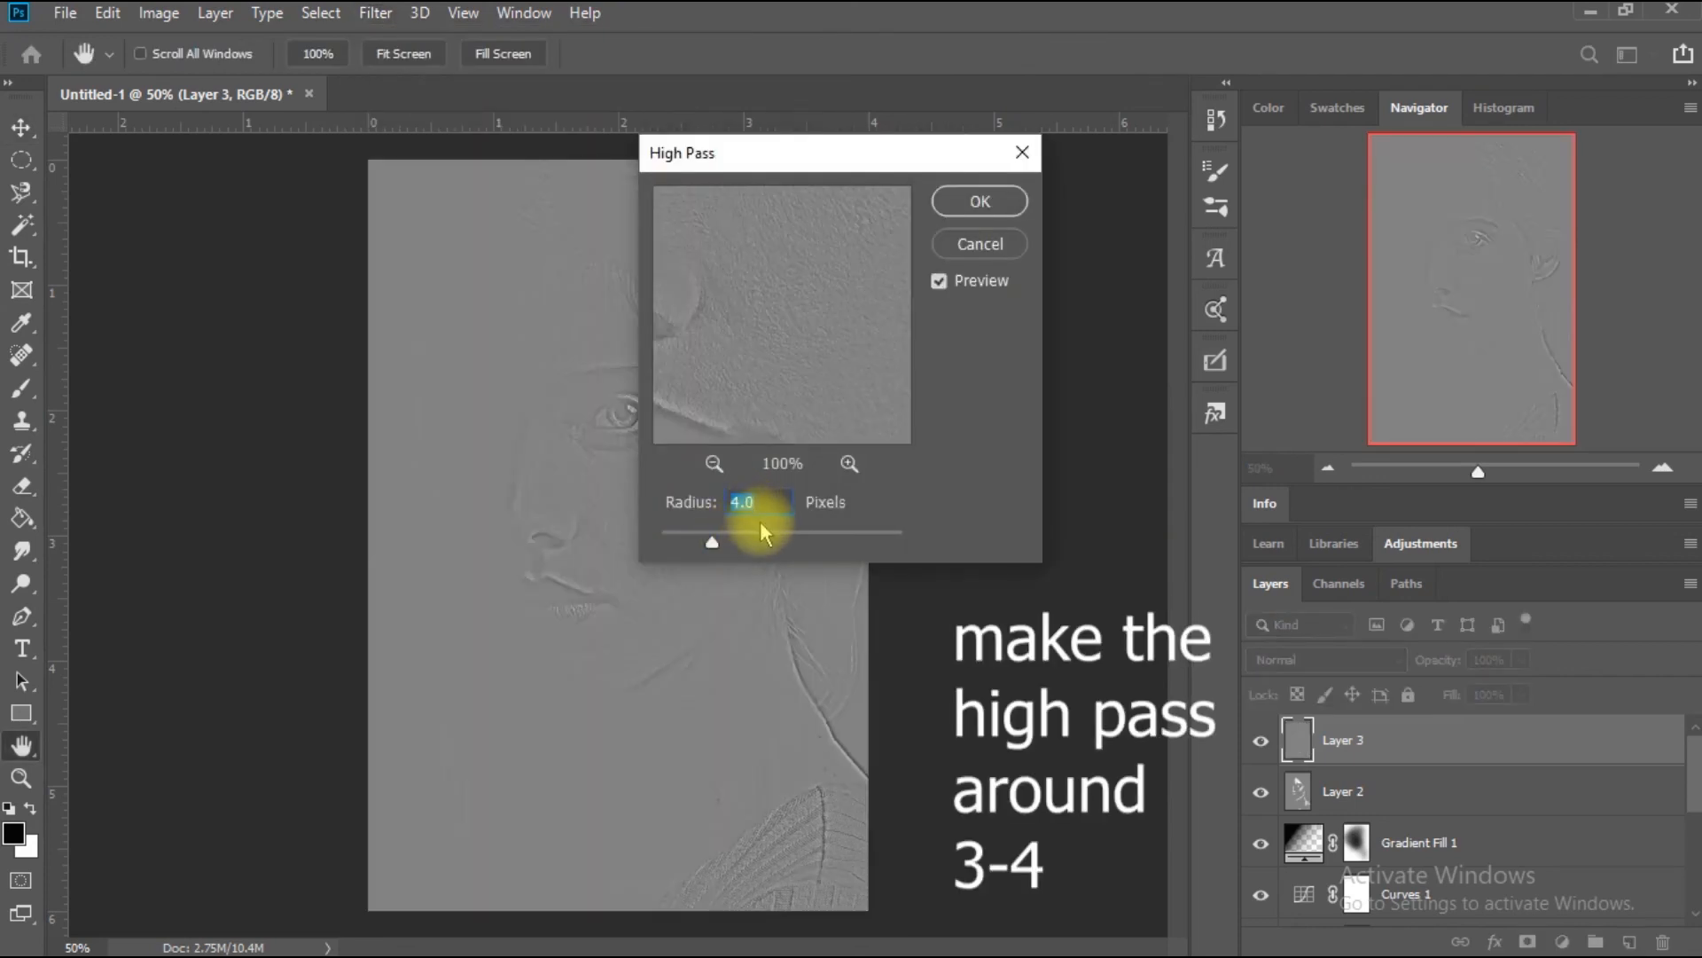
pyautogui.click(987, 204)
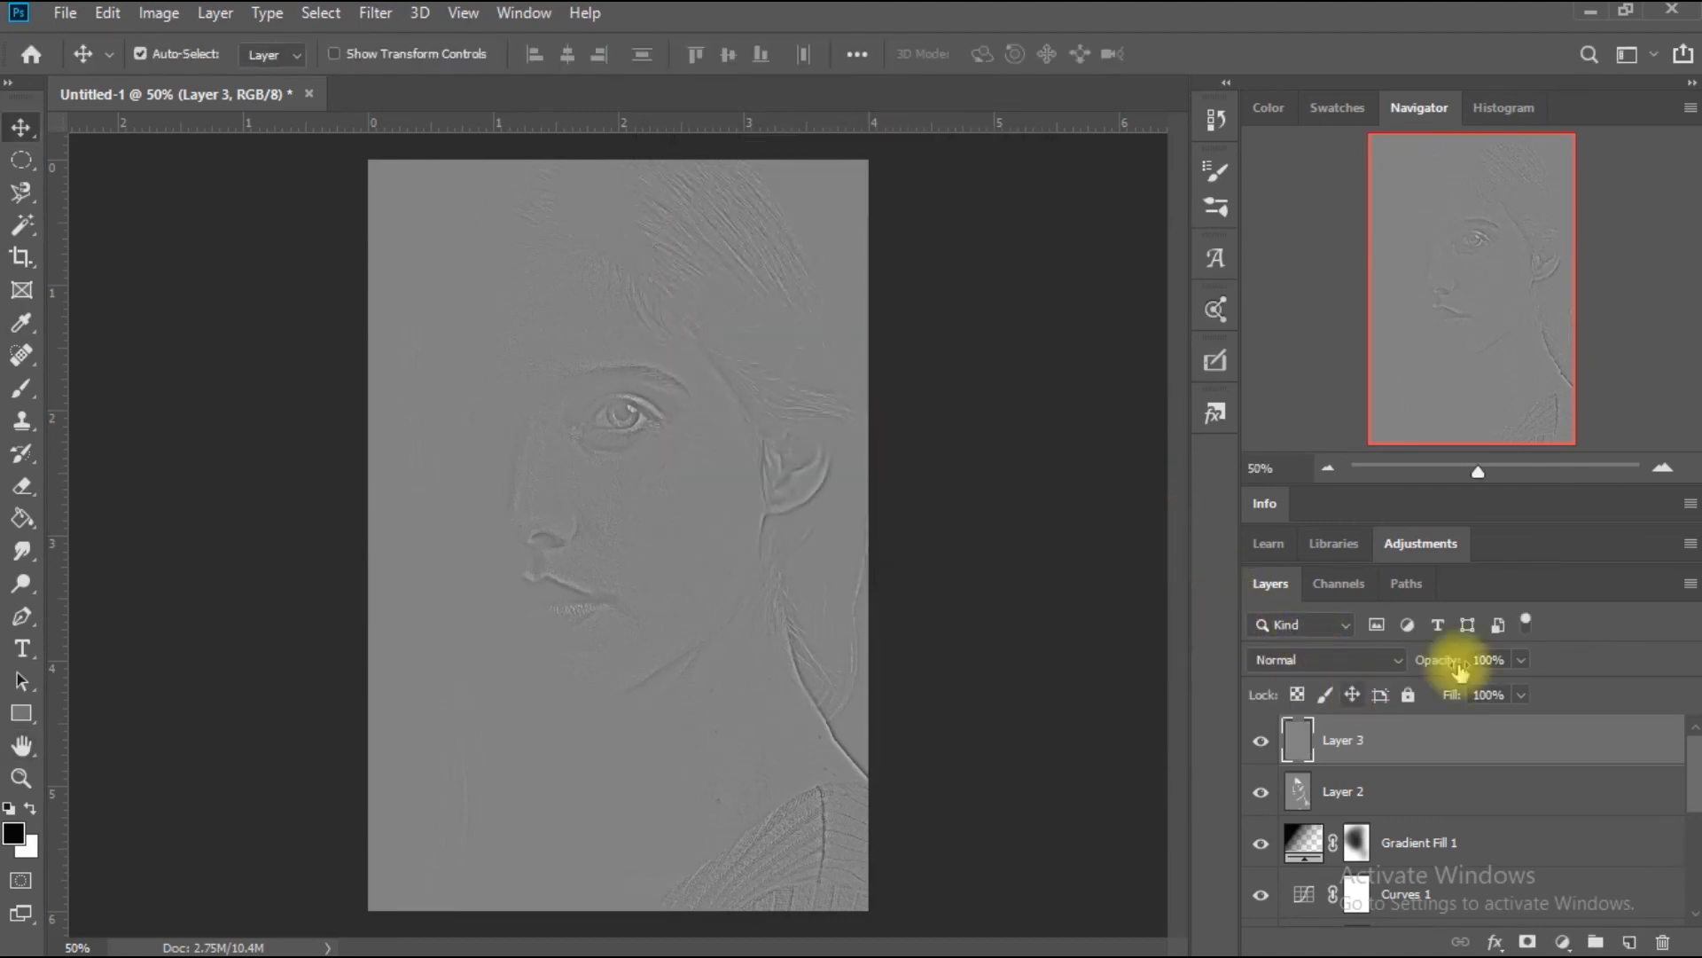
# Set the High Pass layer's blend mode to Soft Light and toggle its visibility off and on to compare the sharpening.
pyautogui.click(1397, 658)
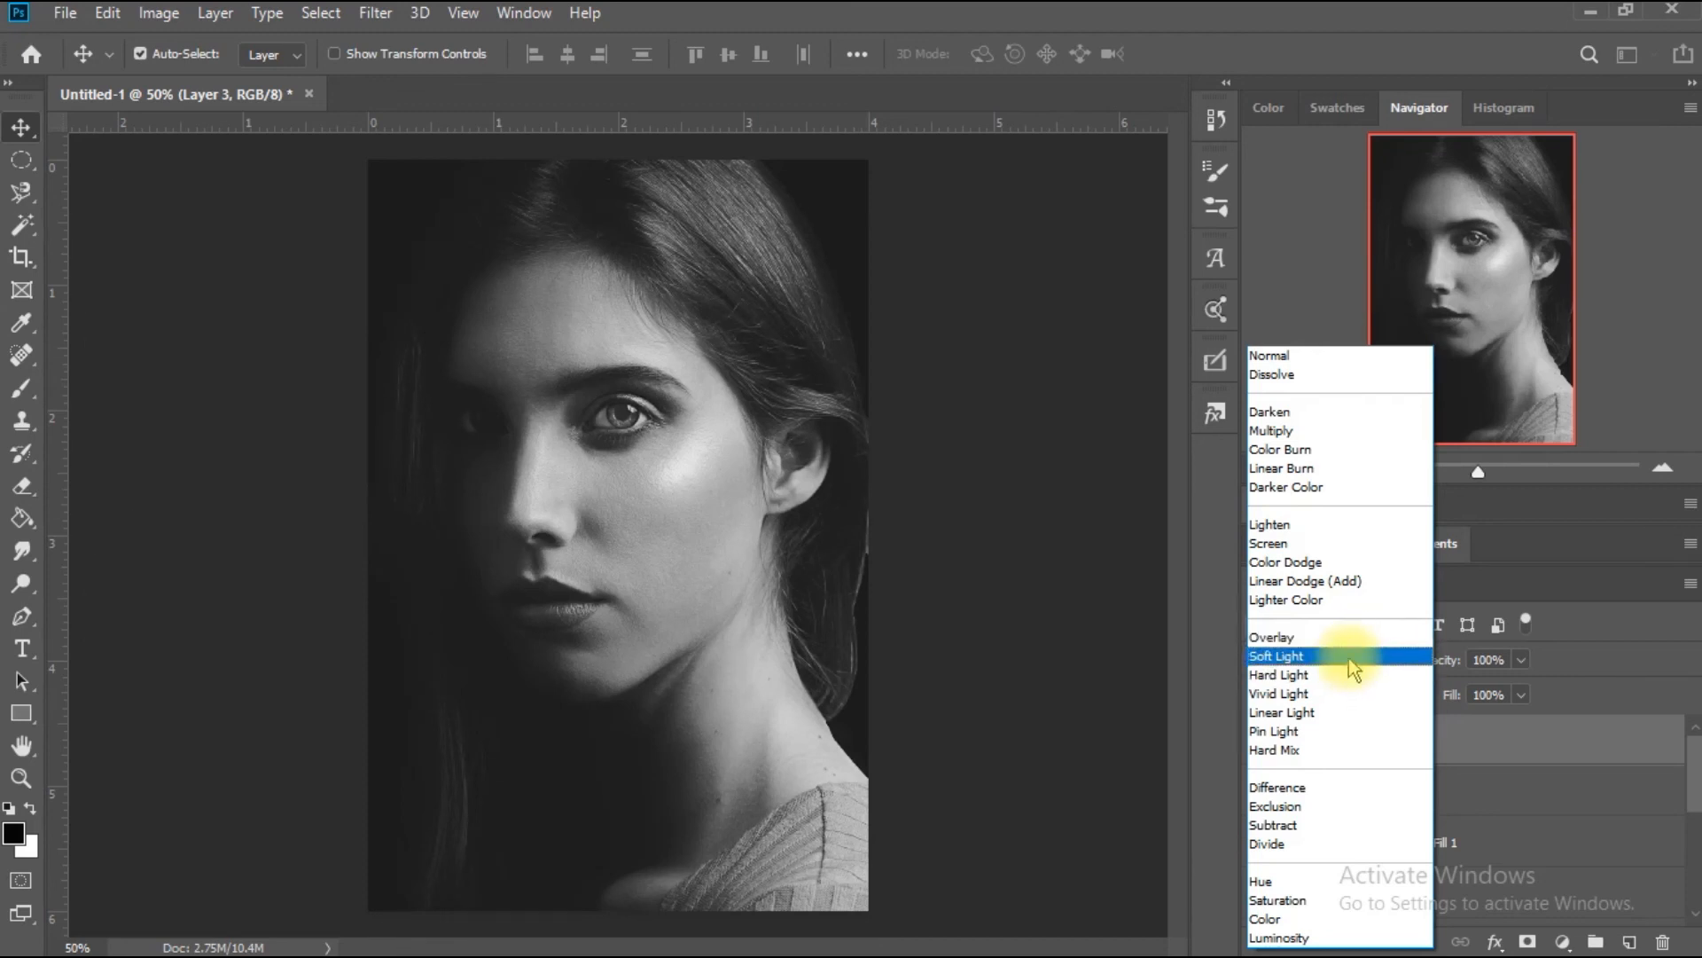
pyautogui.click(1349, 655)
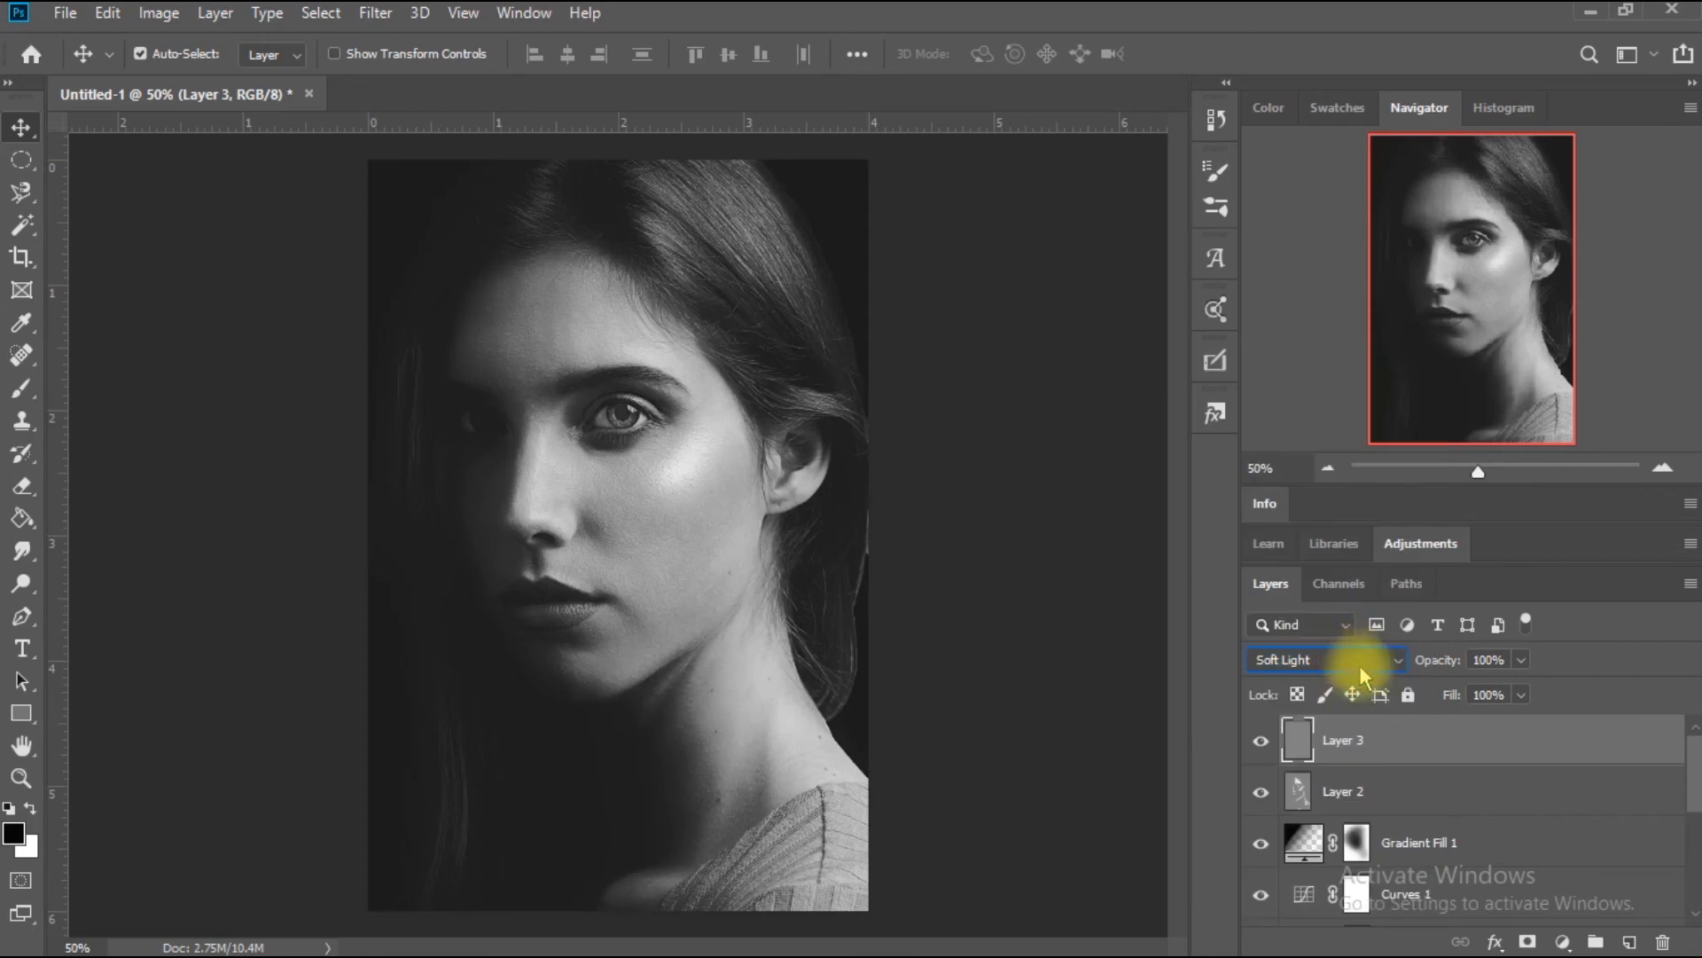
pyautogui.click(1260, 745)
pyautogui.click(1260, 745)
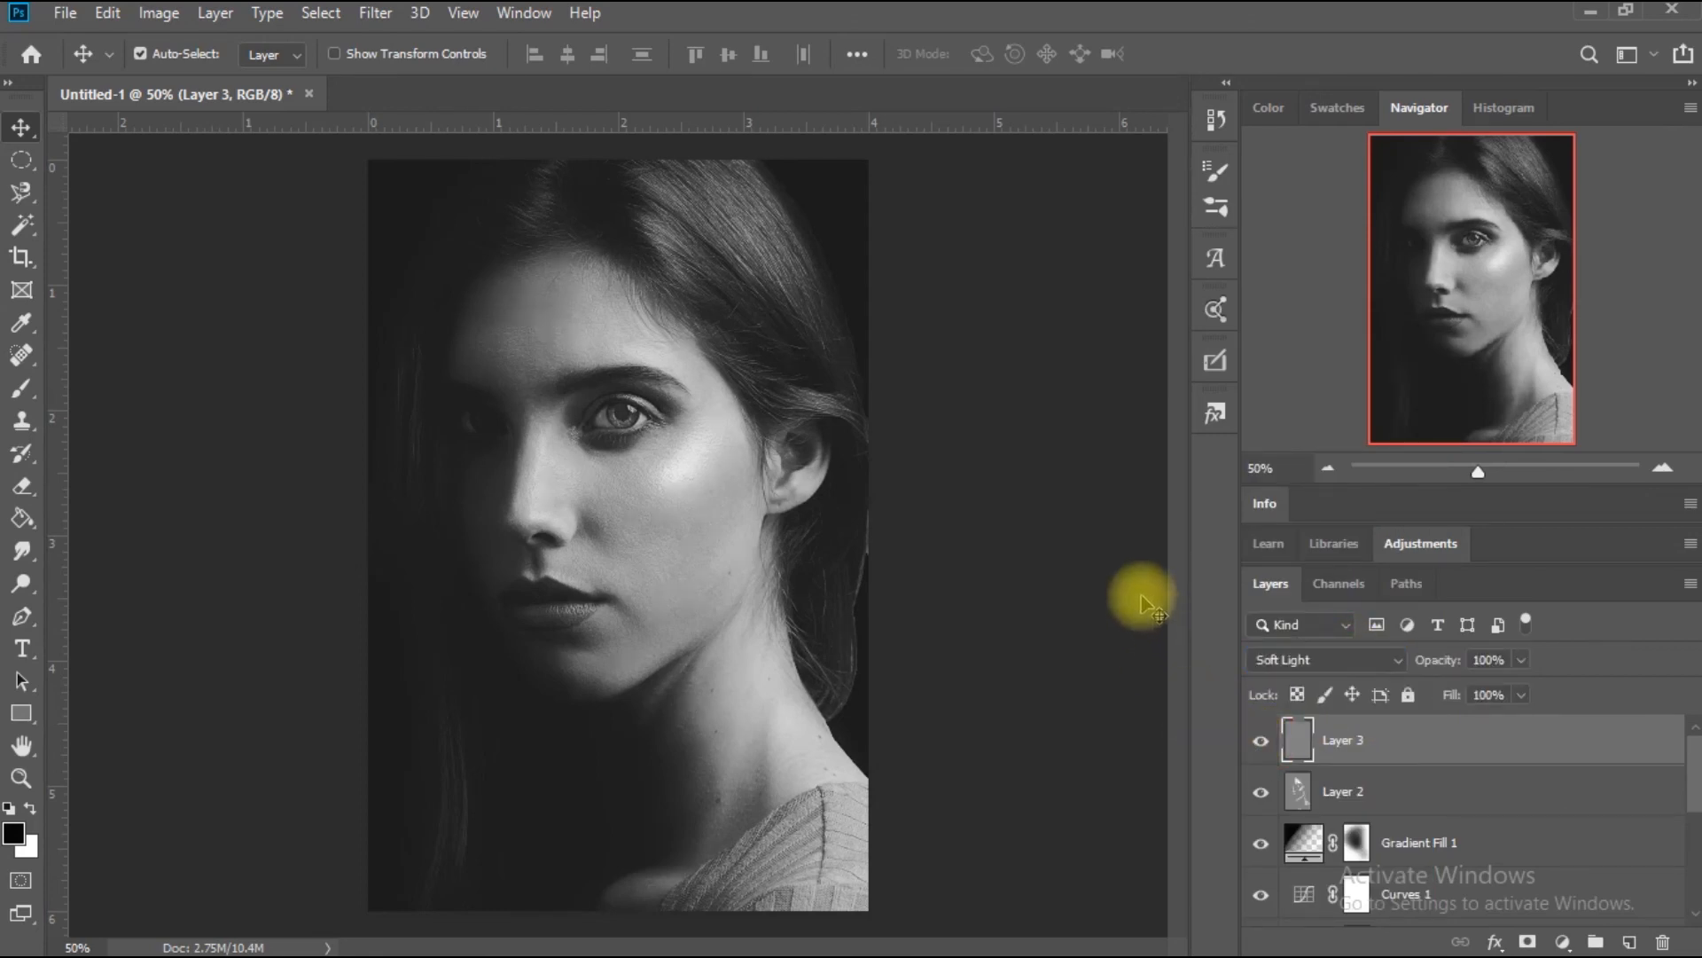